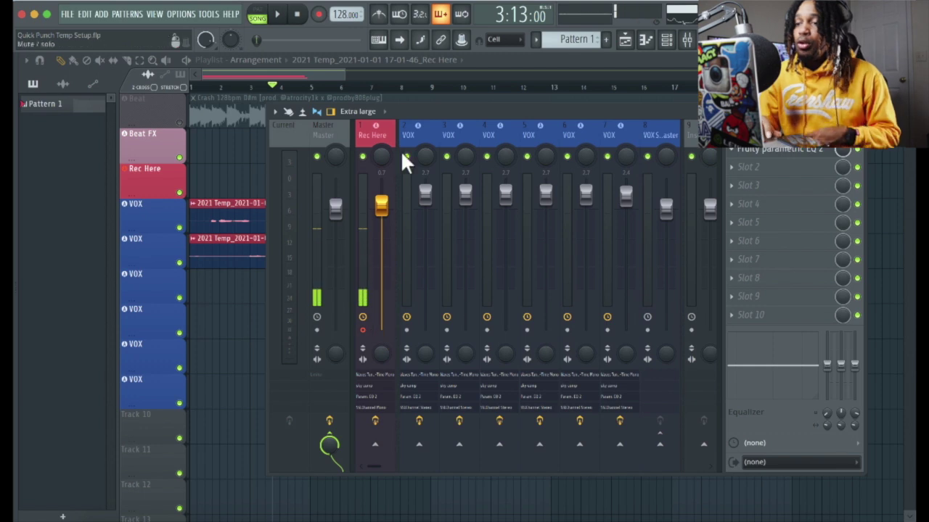
Select the Rec Here mixer track and switch off automation, notes and clips in the recording filter
click(366, 135)
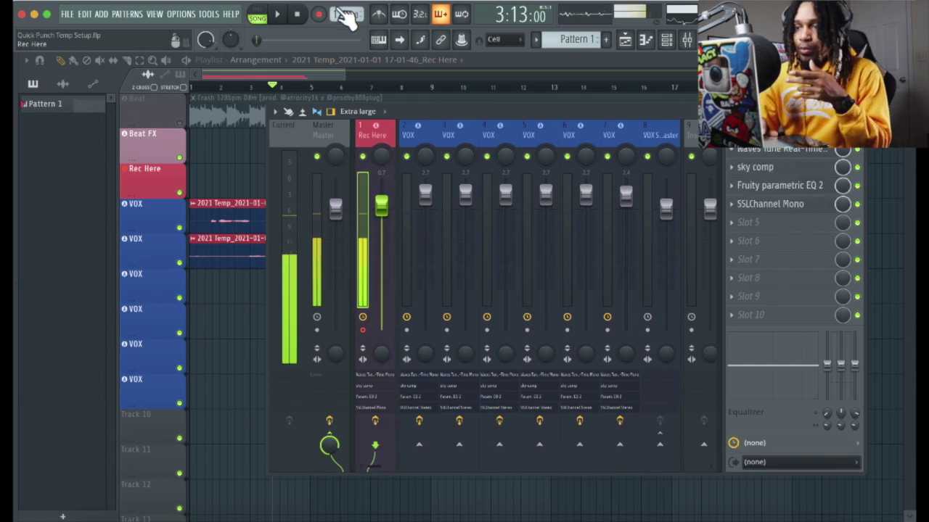
right_click(317, 14)
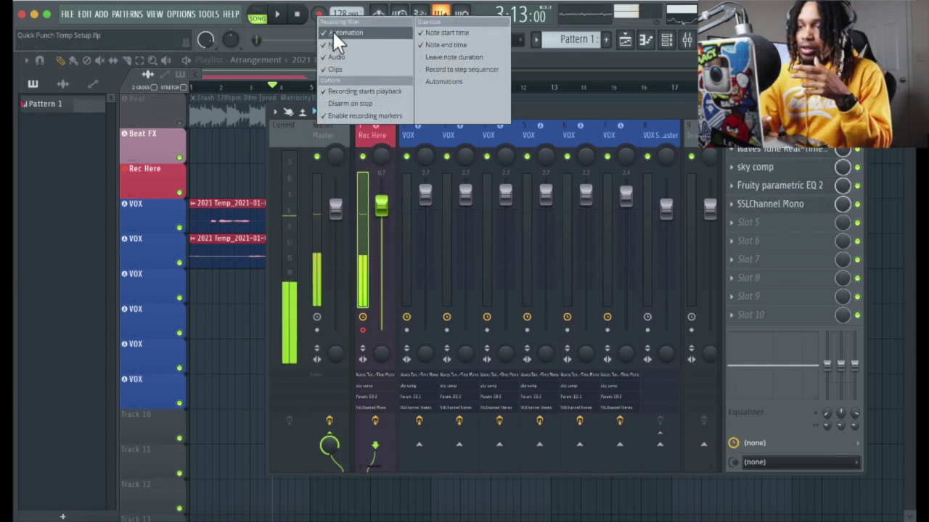
click(332, 30)
right_click(319, 13)
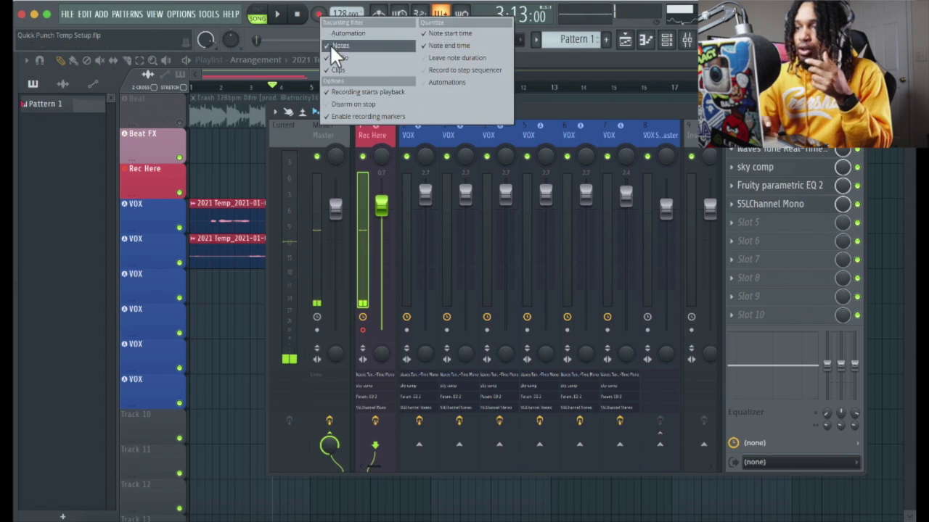
click(330, 44)
right_click(320, 11)
click(335, 71)
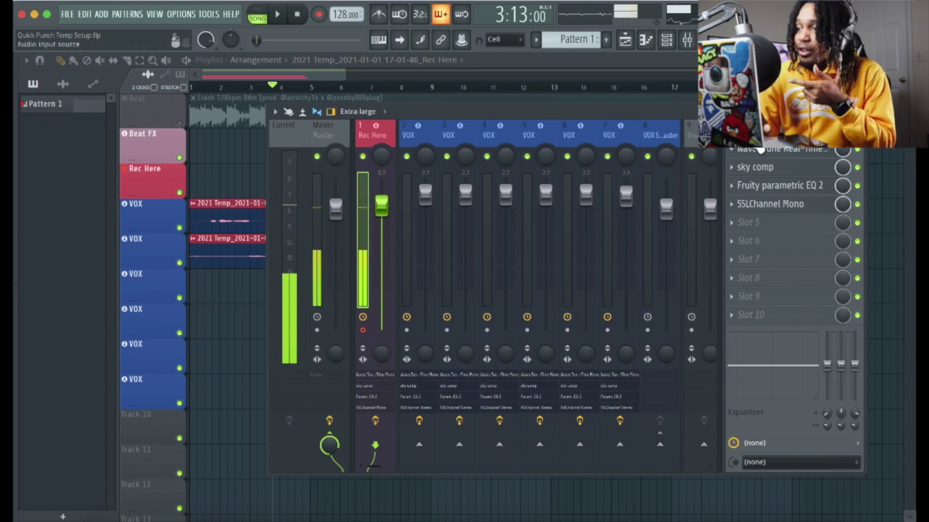
Move the mixer aside and start recording from bar 1, choosing to record everything
drag(442, 114, 529, 160)
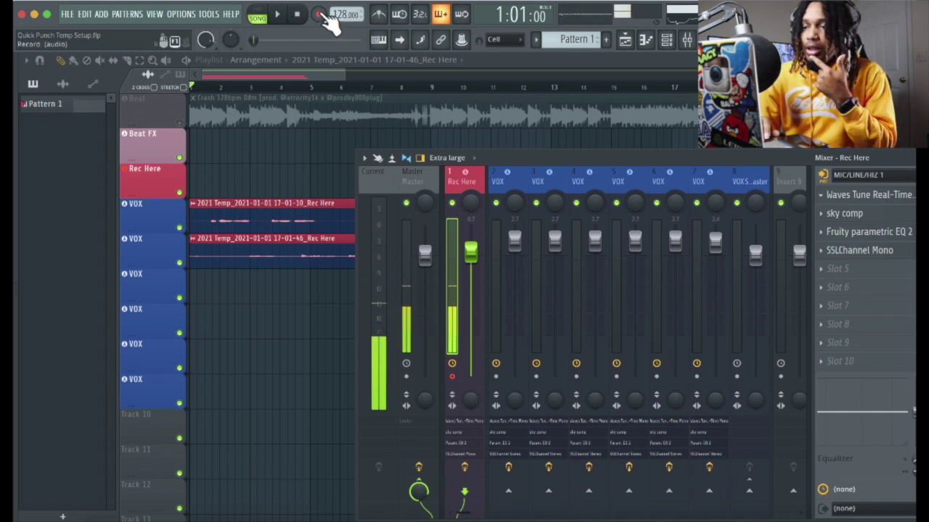
key(space)
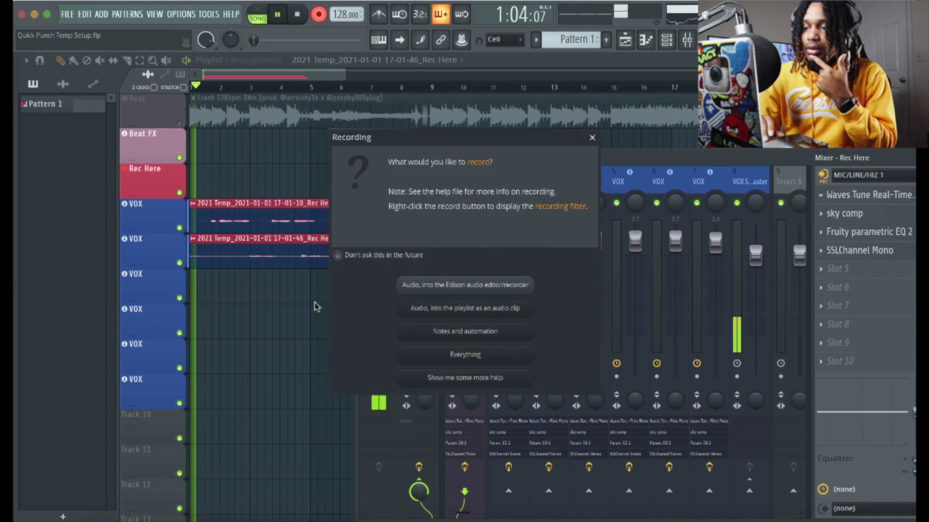
click(427, 353)
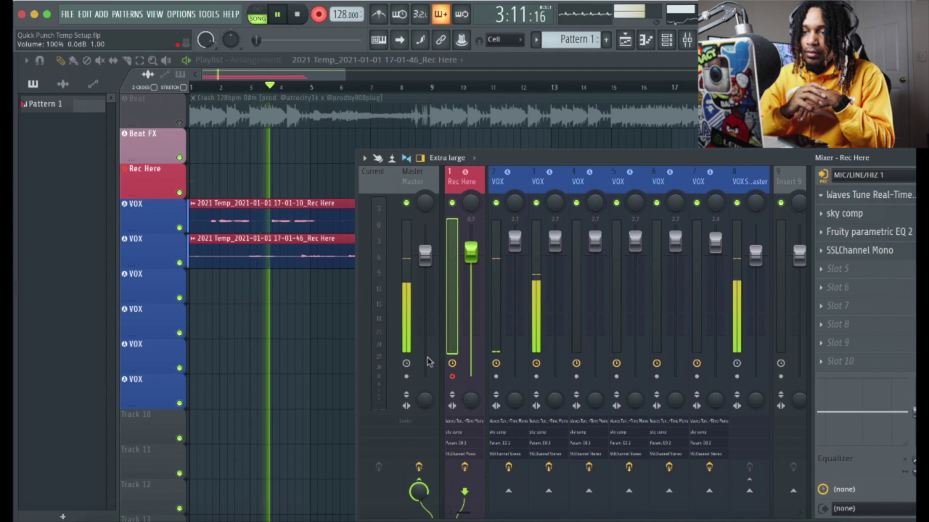
Move the mixer below the existing vocal clips, stop the recording and delete the test take from the Rec Here track
drag(578, 154, 524, 270)
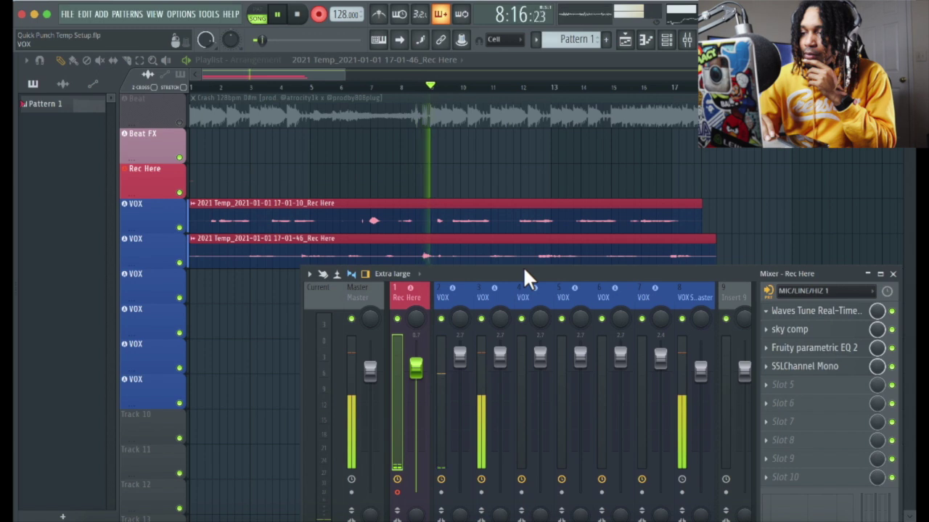
drag(523, 270, 524, 269)
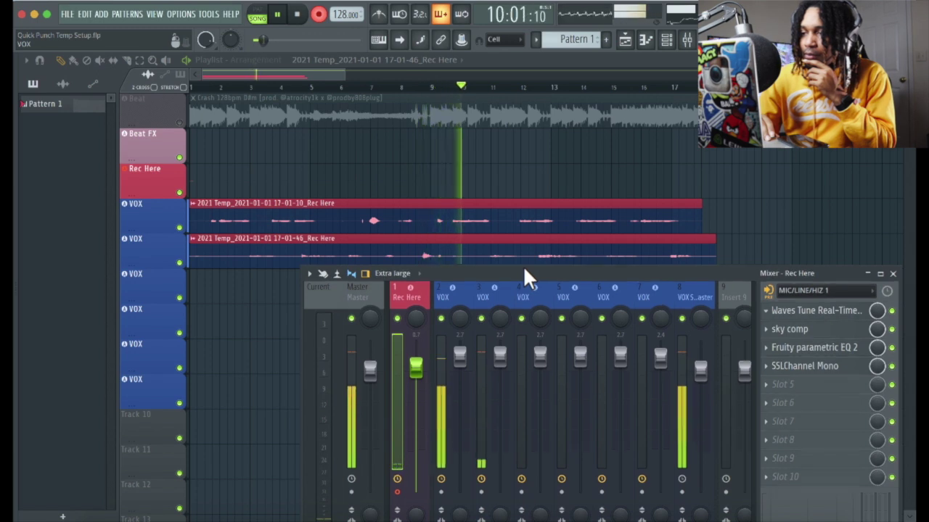
drag(524, 270, 521, 267)
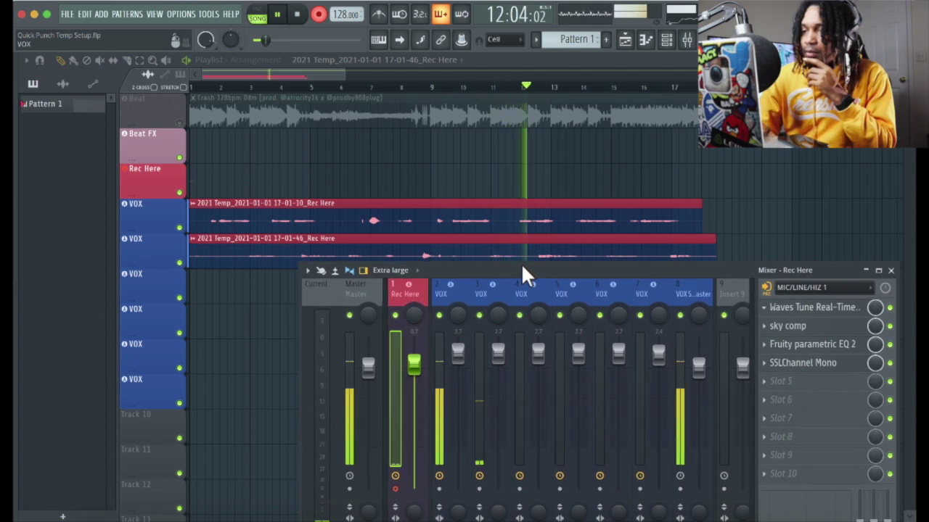
key(space)
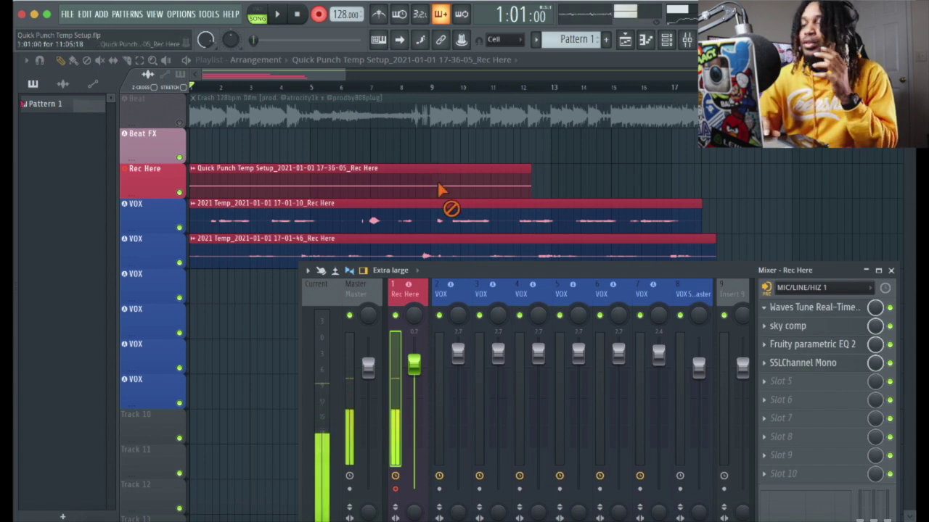
right_click(438, 188)
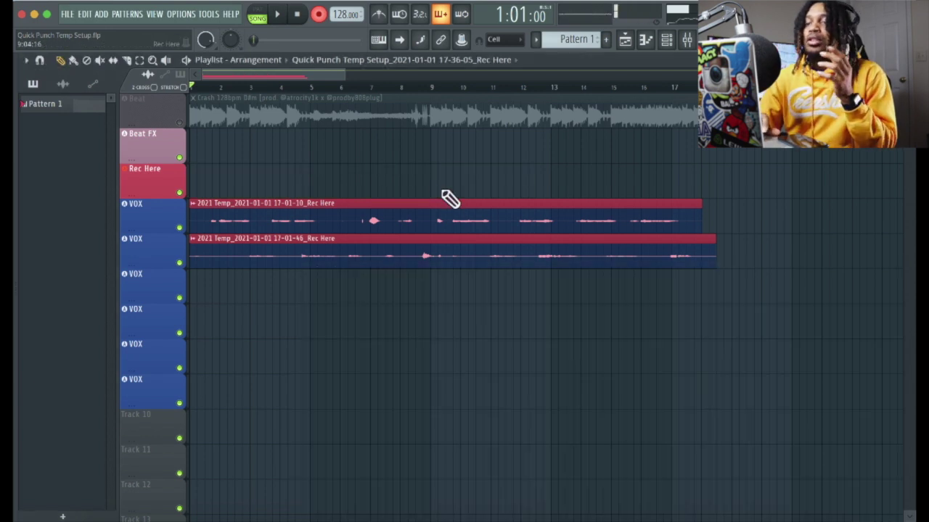
Record a vocal take on Rec Here with the Beat track unmuted, and move the take to the third VOX track
click(180, 123)
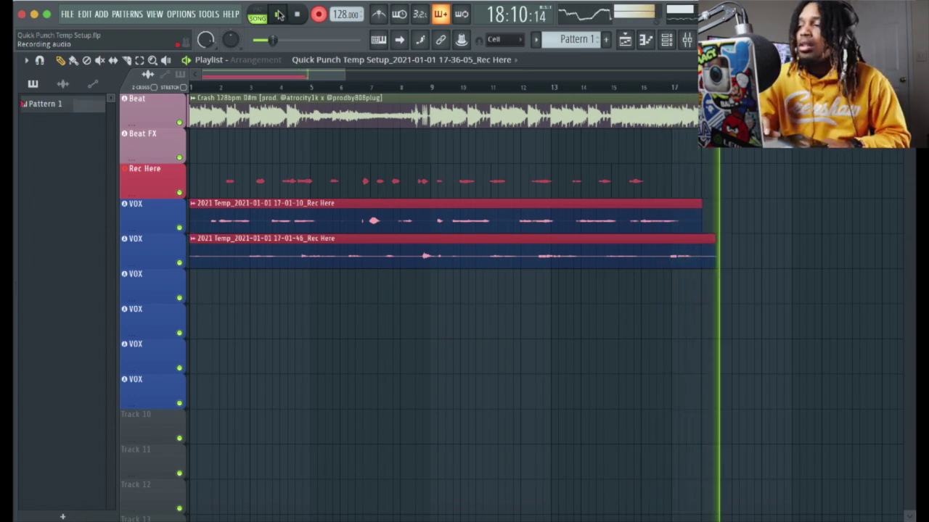
click(278, 16)
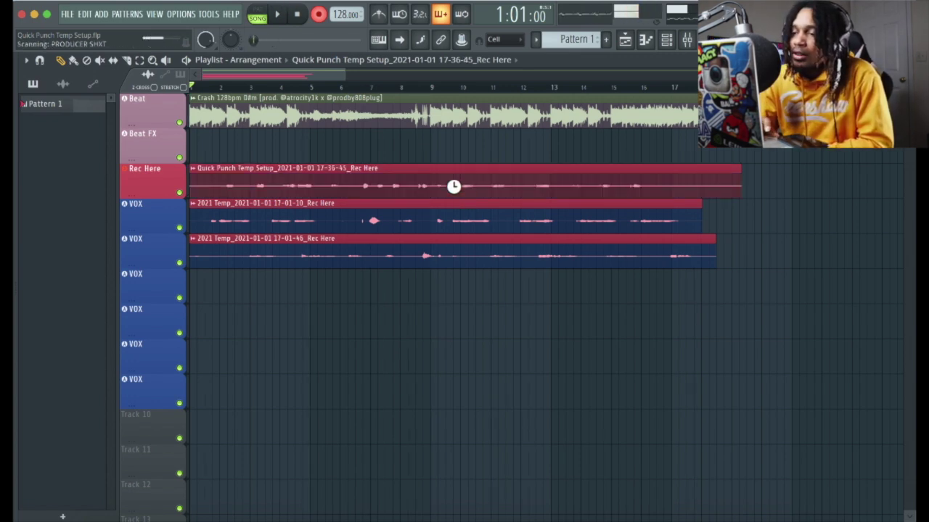
drag(422, 190, 422, 298)
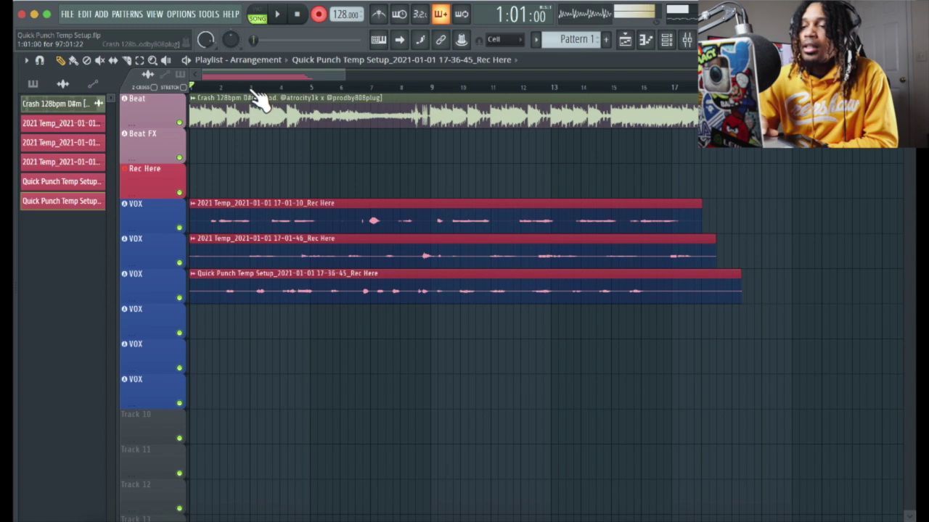
Record another take on Rec Here from bar 3 to about bar 15 and move it to the fourth VOX track
key(space)
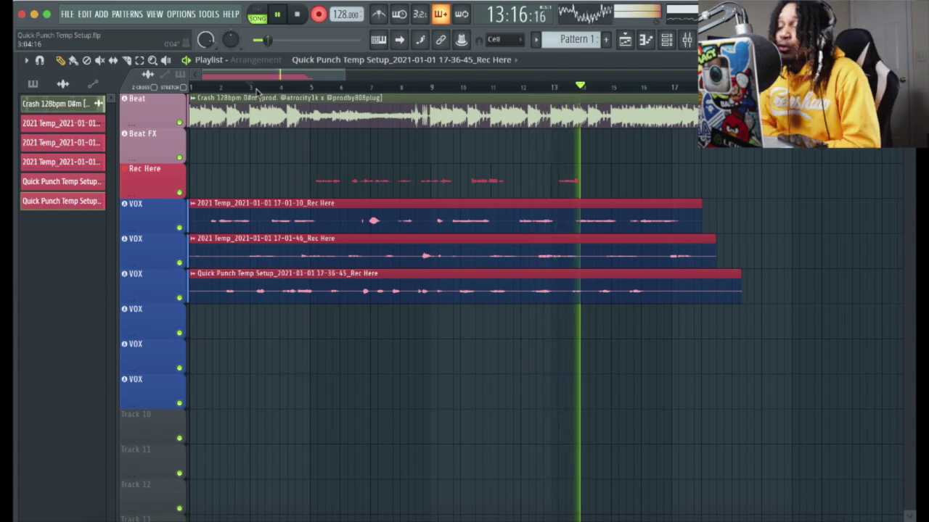
key(space)
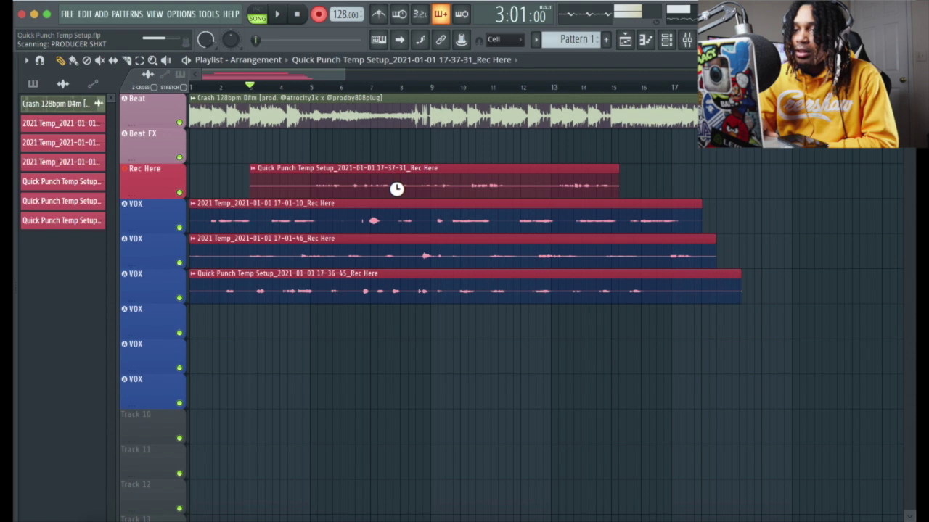
drag(387, 283, 392, 345)
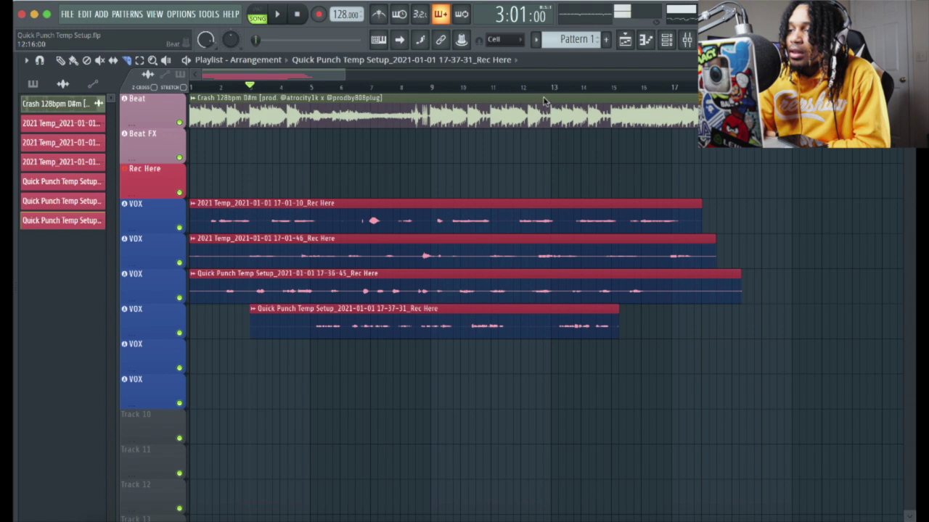
Play back the arrangement with the recorded vocals and listen through the beat for a section to cut out around bar 17
key(space)
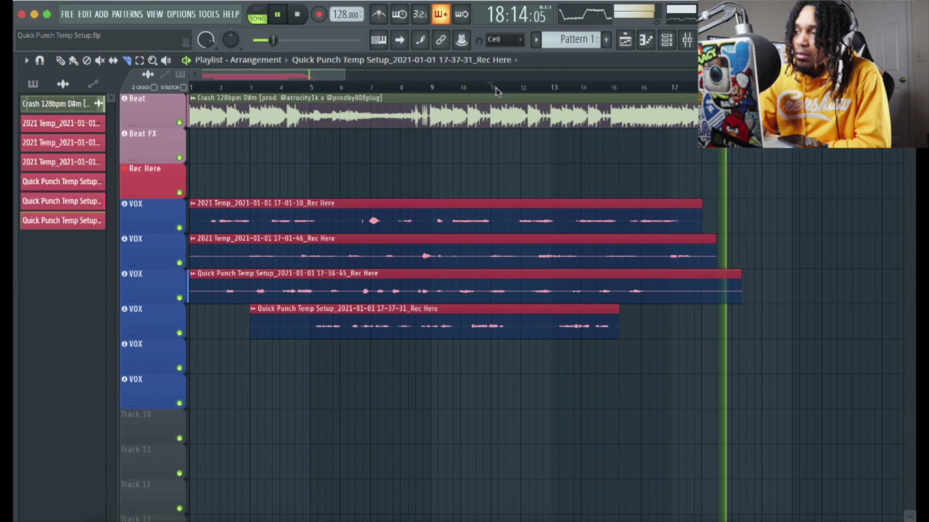
click(467, 87)
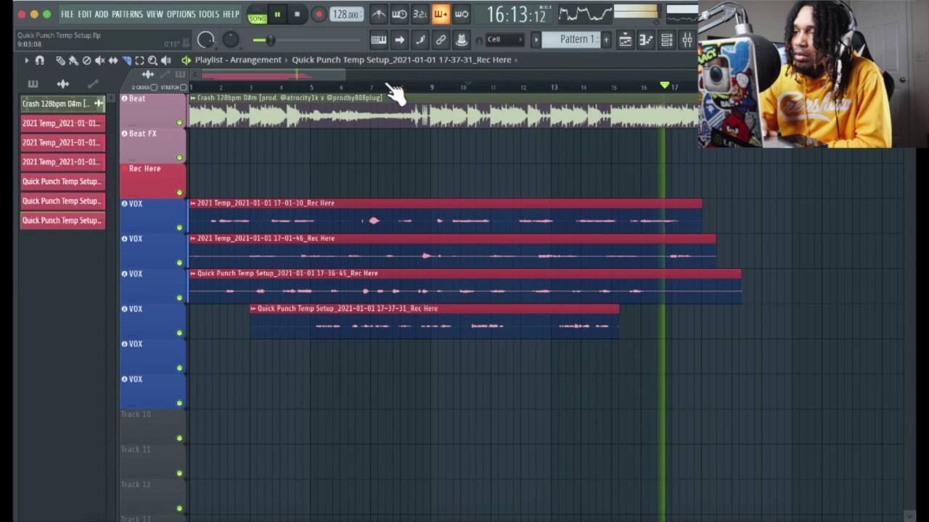
mouse_move(324, 72)
mouse_down()
mouse_move(280, 72)
mouse_move(322, 77)
mouse_up()
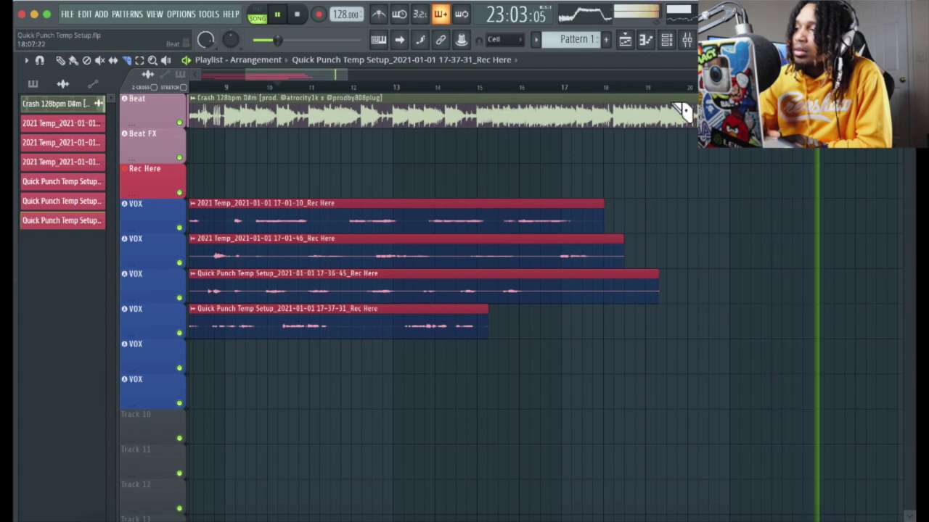
scroll(718, 116, right, 1)
scroll(447, 97, right, 1)
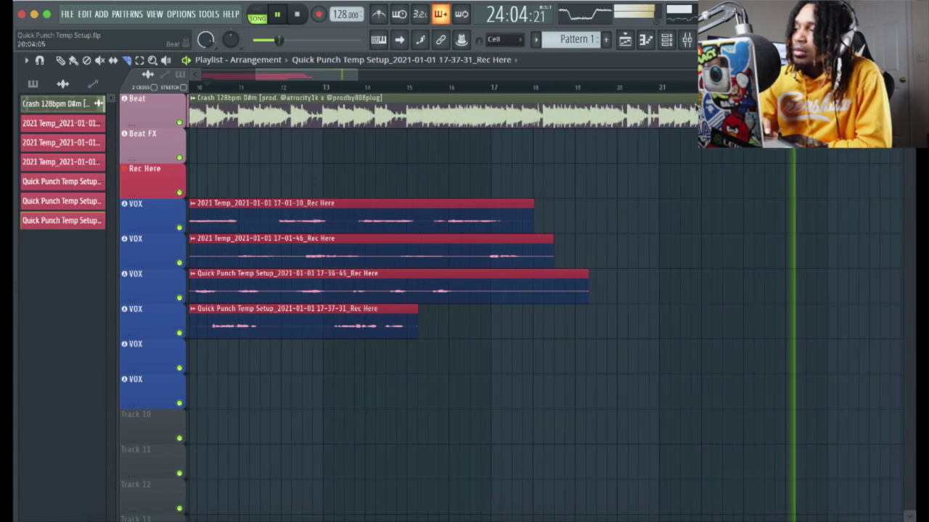
click(361, 87)
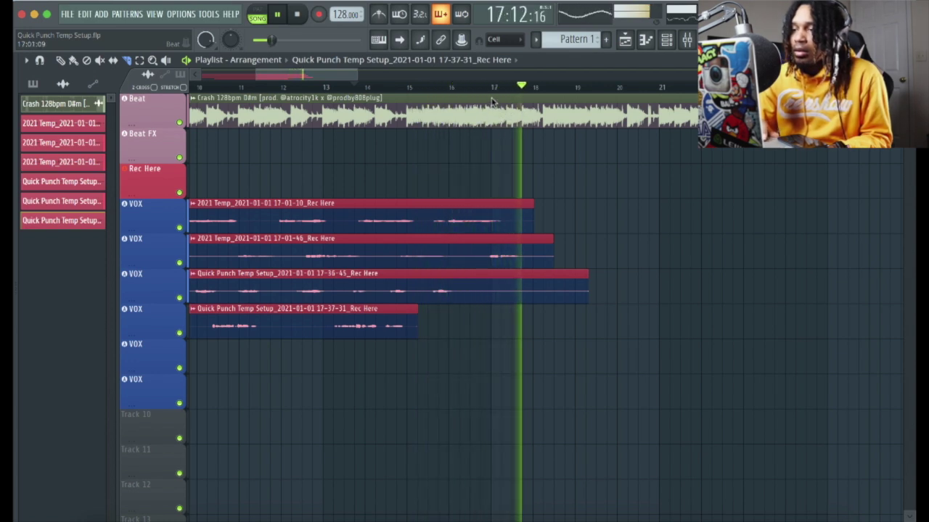
key(space)
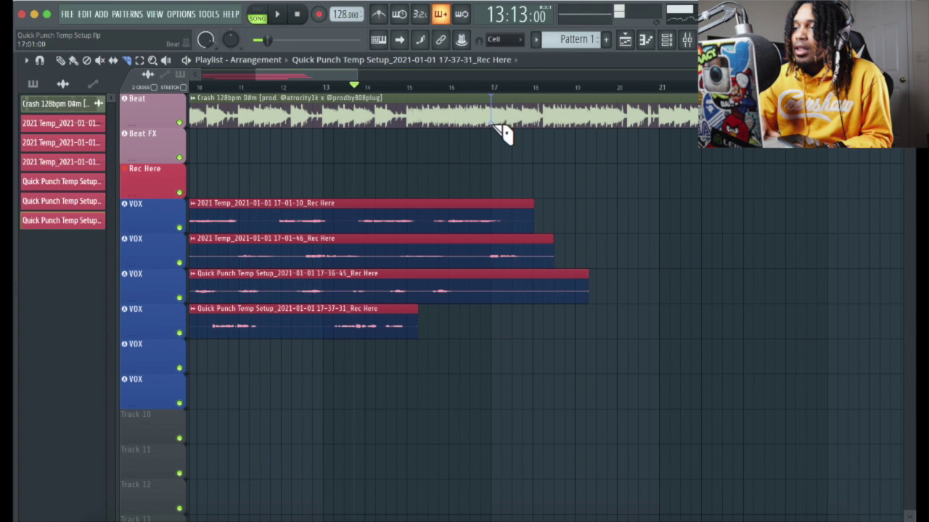
Slice the beat clip at bars 17 and 20 and move the cut section to the Beat FX track as a unique clip
click(492, 129)
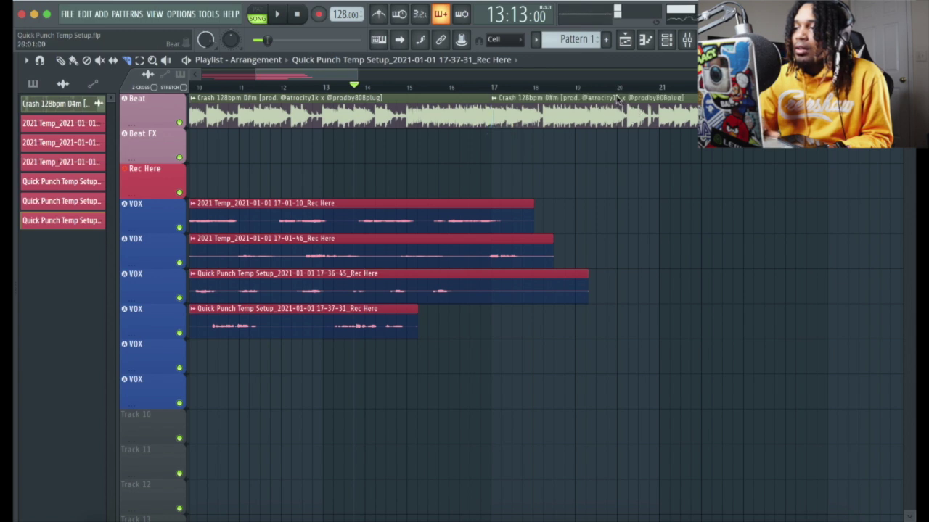
click(618, 129)
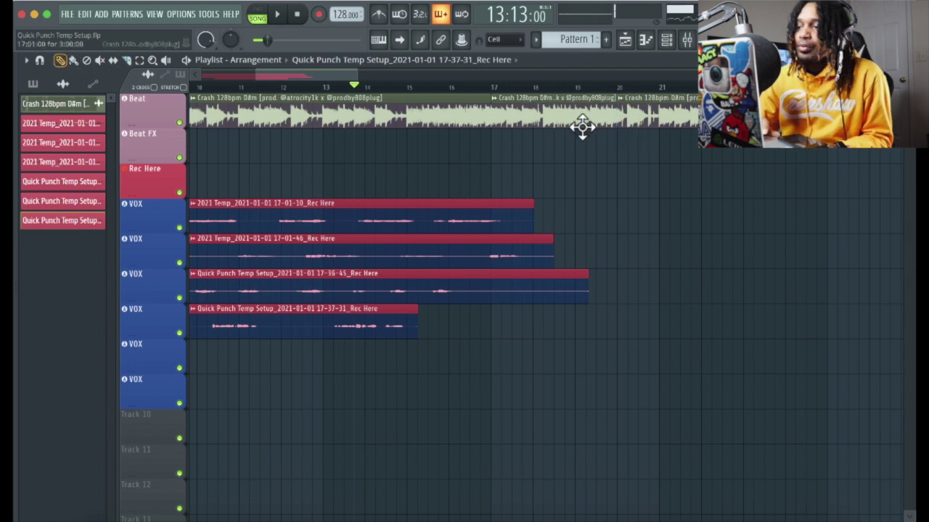
drag(553, 151, 553, 160)
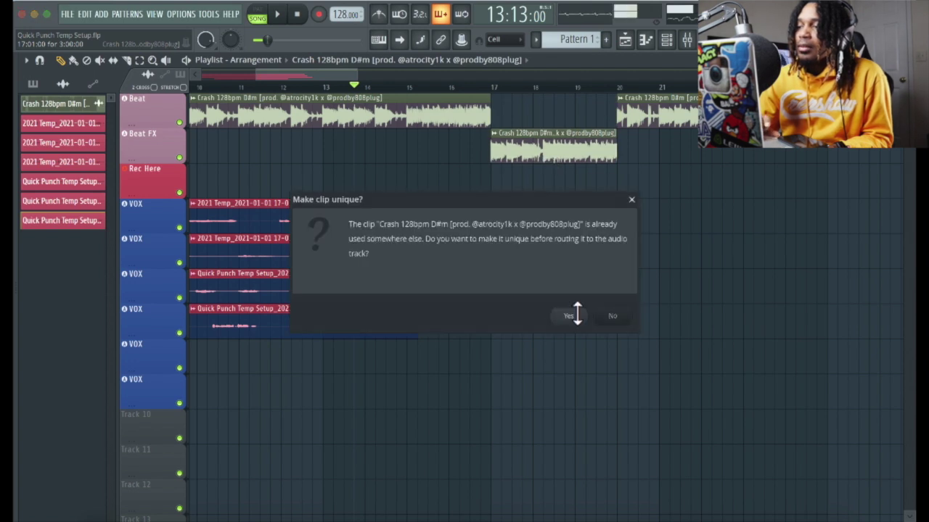
click(571, 316)
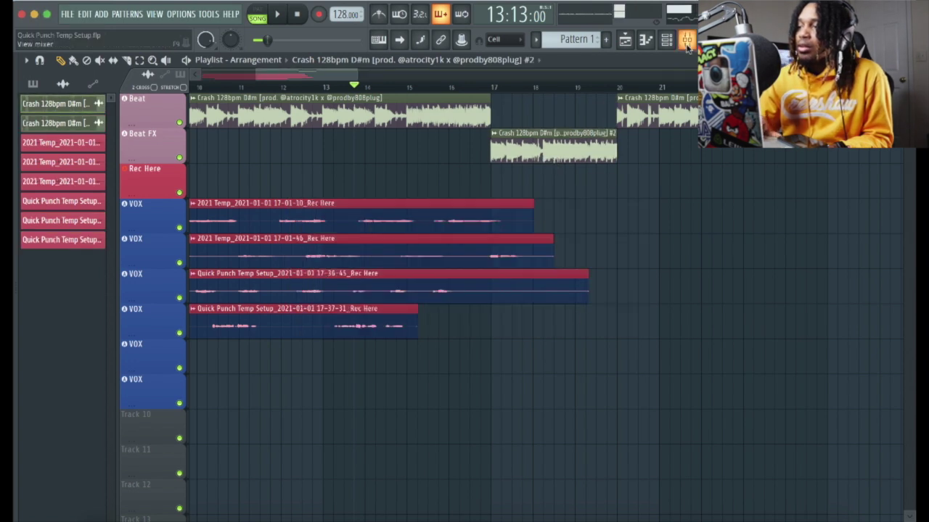
Load the HalfTime plugin in the first effect slot of the Beat FX mixer track and close its window
click(686, 42)
scroll(613, 299, down, 3)
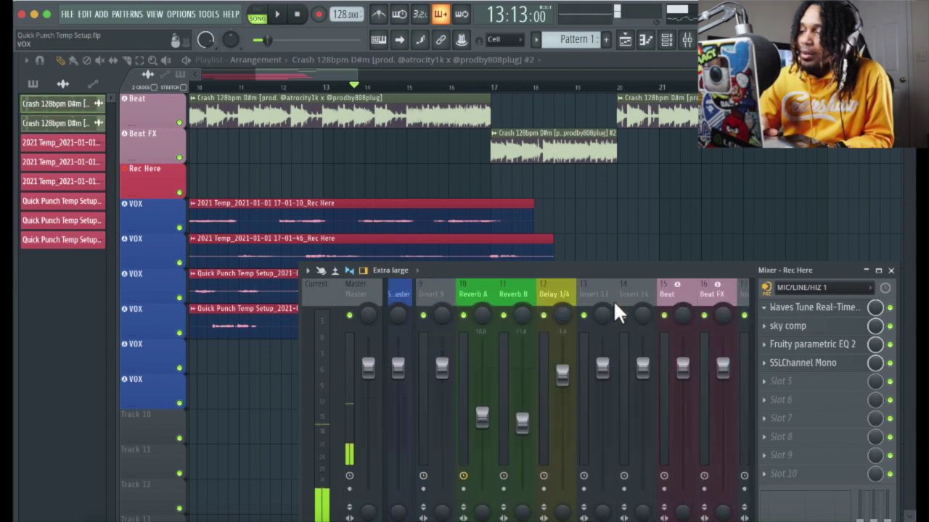
click(680, 294)
click(779, 306)
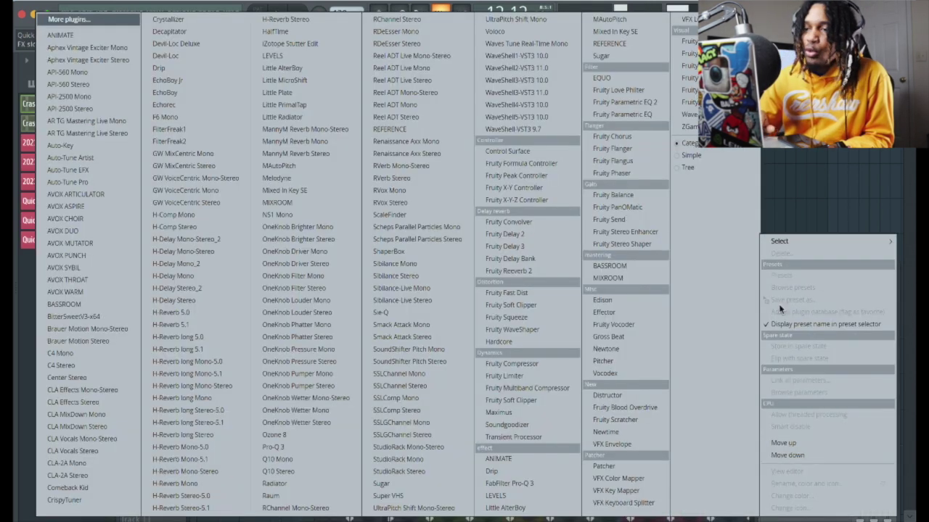
click(272, 33)
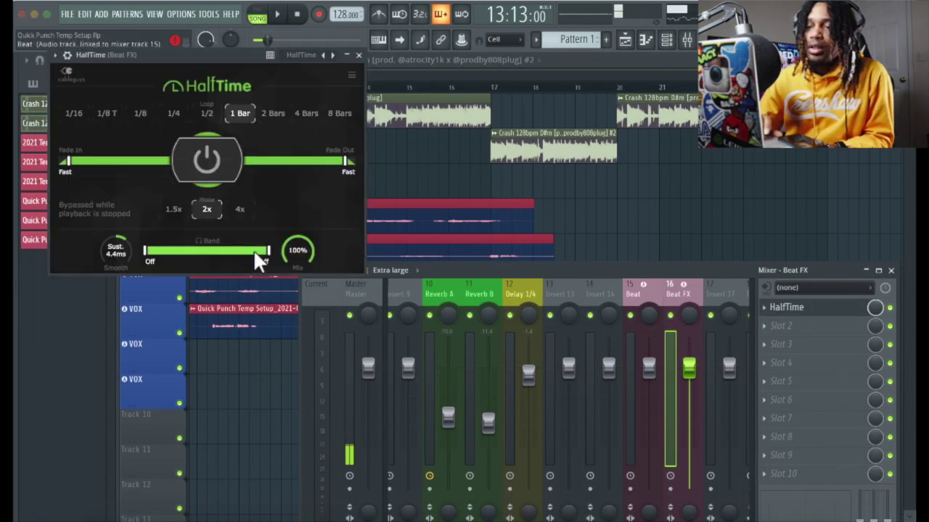
click(358, 55)
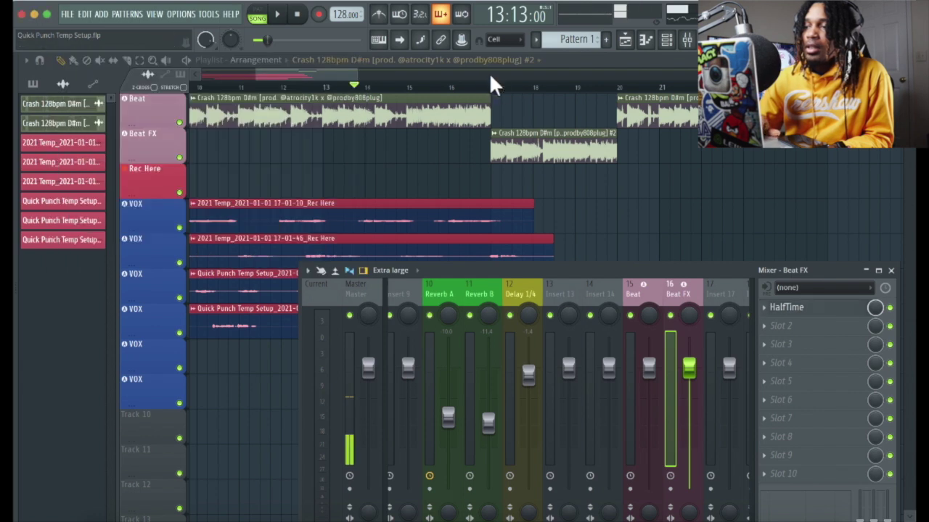
Play the arrangement from bar 16 through the Beat FX section to hear the HalfTime effect
click(452, 87)
key(space)
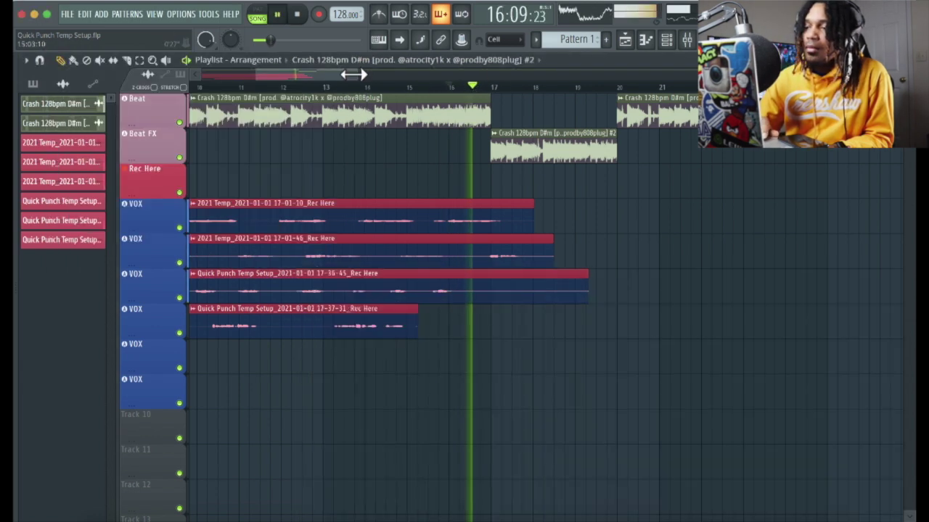
mouse_move(345, 73)
mouse_down()
mouse_move(314, 73)
mouse_move(341, 71)
mouse_up()
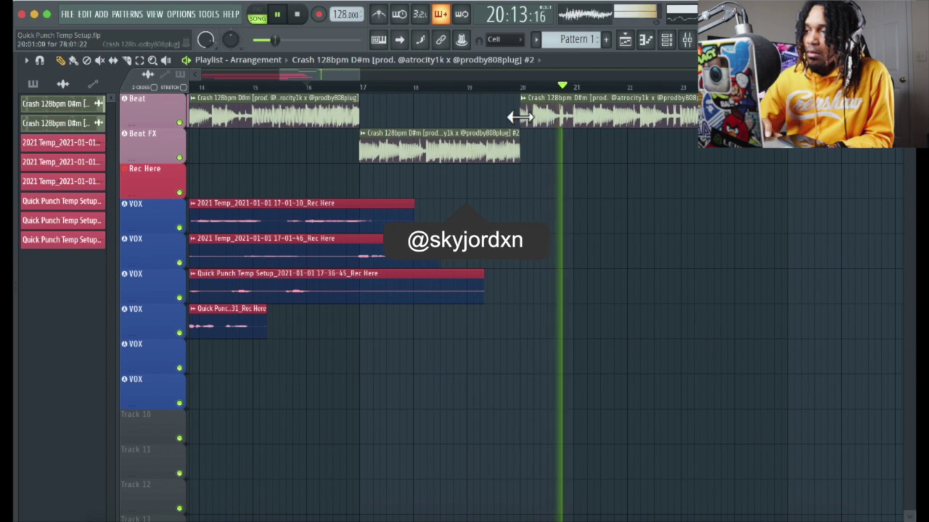
key(space)
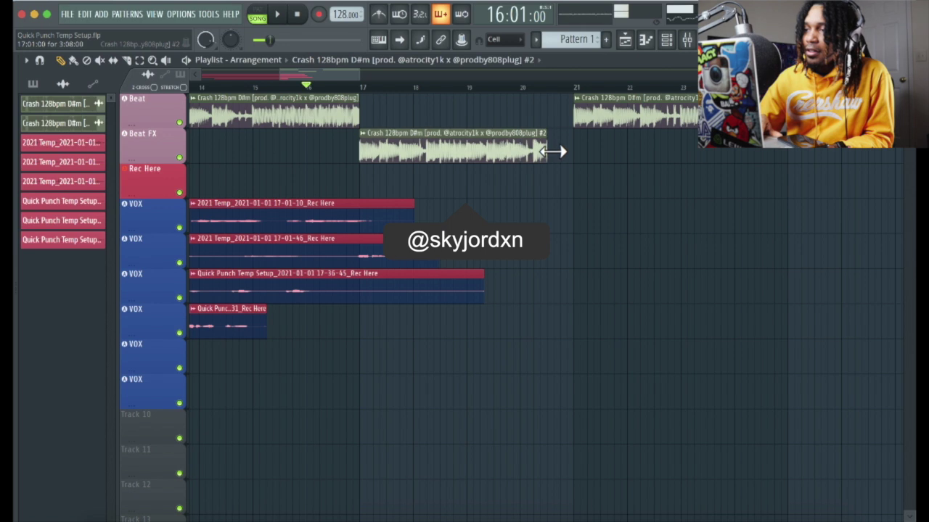
Load Fruity Parametric EQ 2 in slot 2 of the Beat FX mixer track and pull band 7 down to cut the highs
key(space)
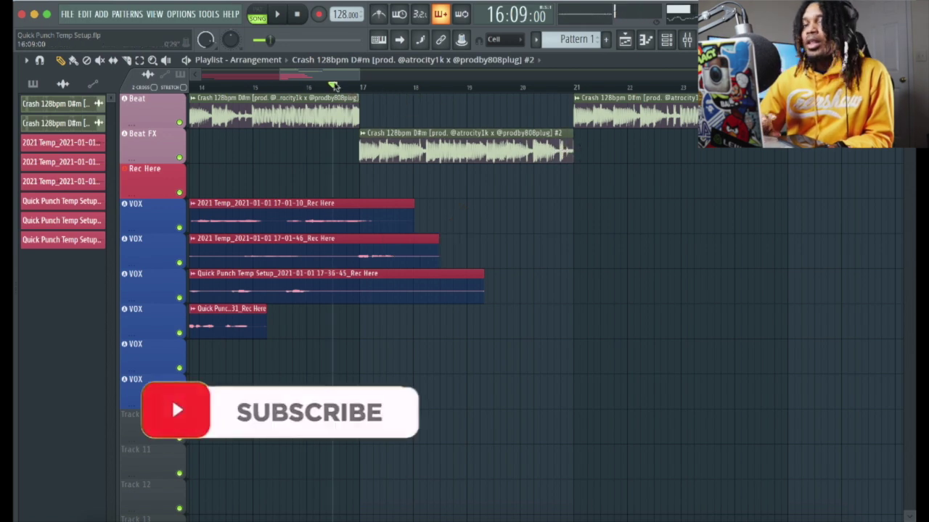
click(687, 39)
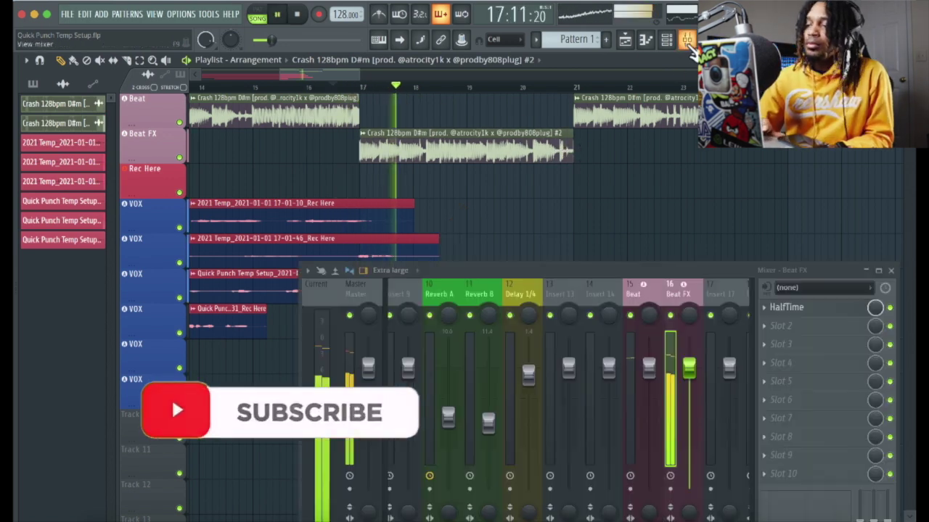
click(771, 321)
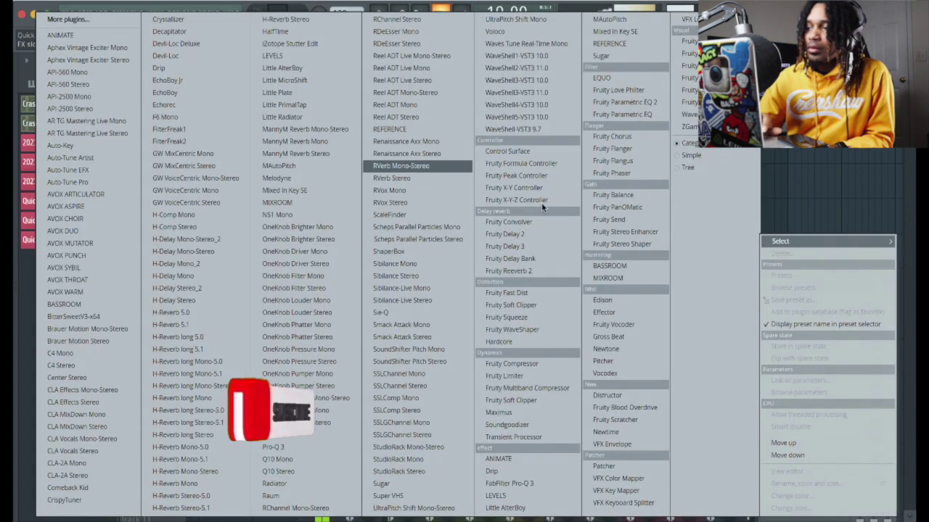
click(631, 107)
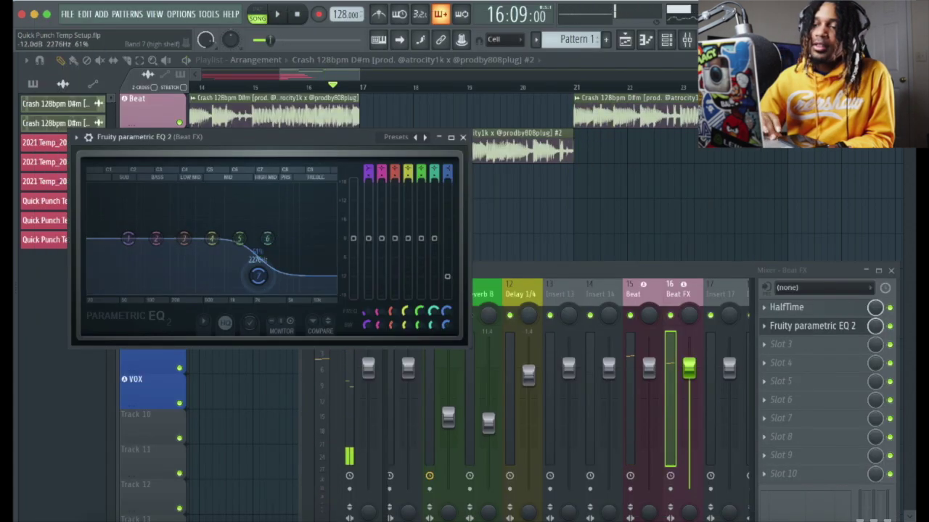
click(268, 259)
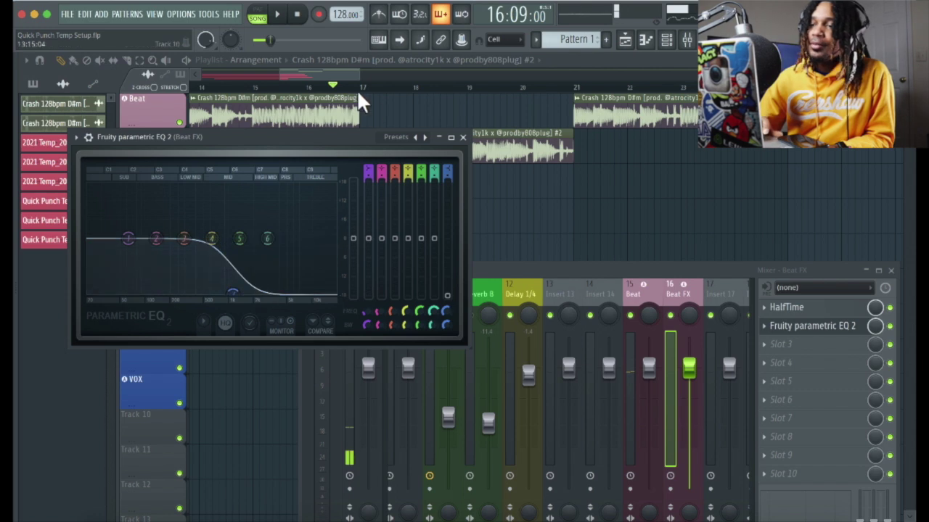
Play the arrangement from just before the Beat FX section to hear the filtered HalfTime effect
click(330, 91)
key(space)
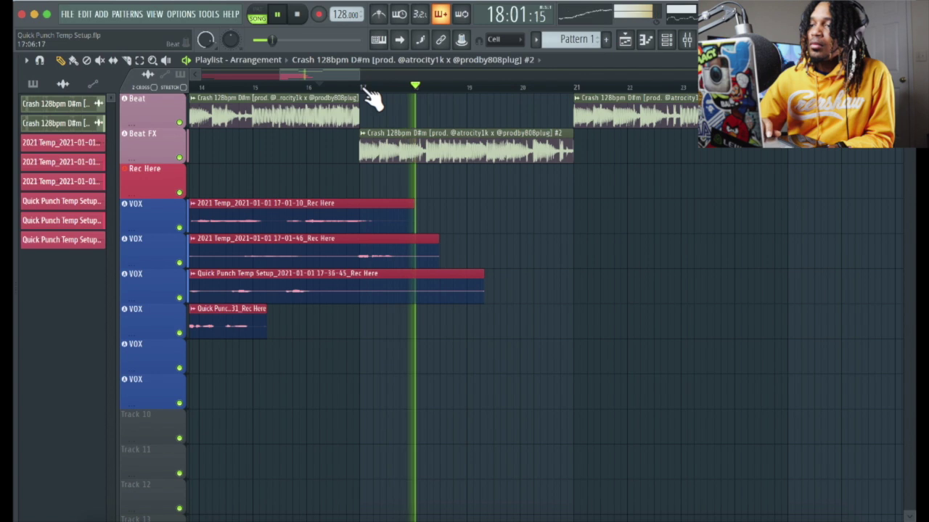
mouse_move(358, 74)
mouse_down()
mouse_move(372, 75)
mouse_move(325, 69)
mouse_move(352, 72)
mouse_up()
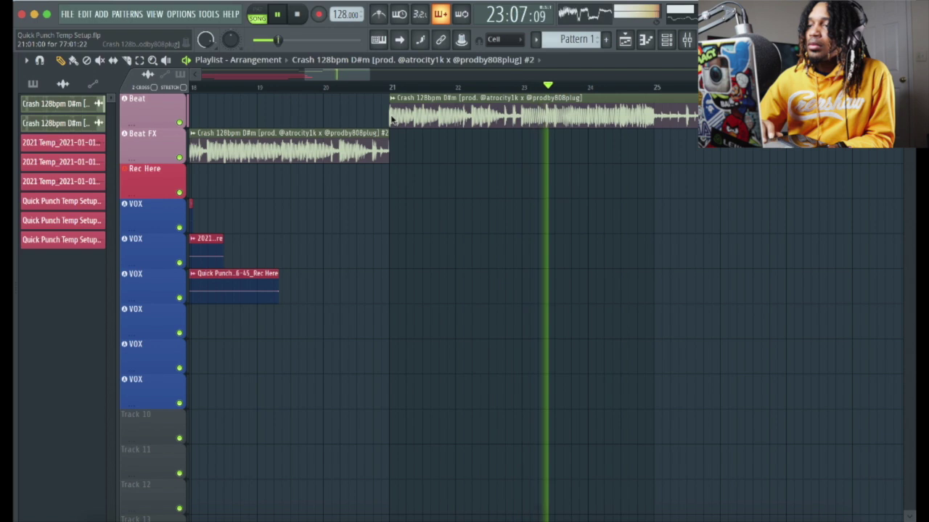
Trim the start of the following Beat clip to bar 25 and extend the Beat FX clip to meet it
drag(390, 118, 653, 126)
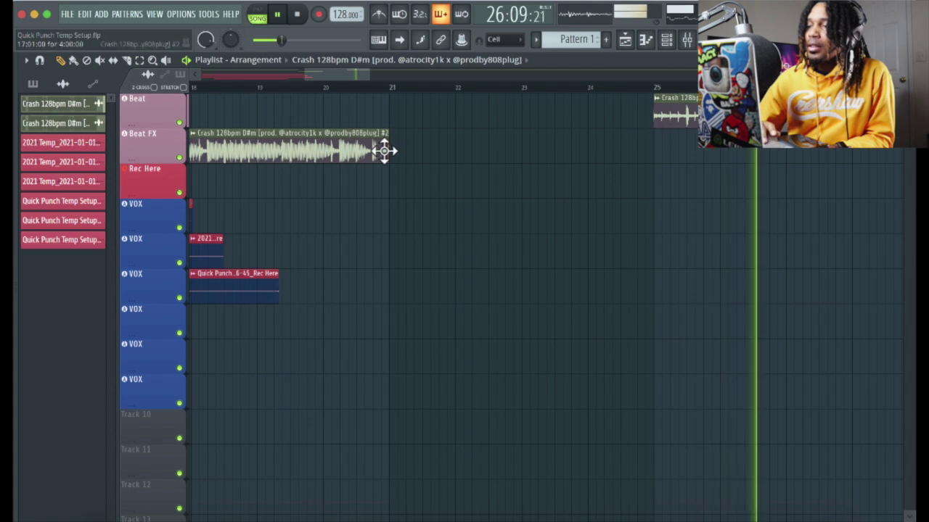
drag(388, 151, 650, 156)
drag(319, 72, 363, 73)
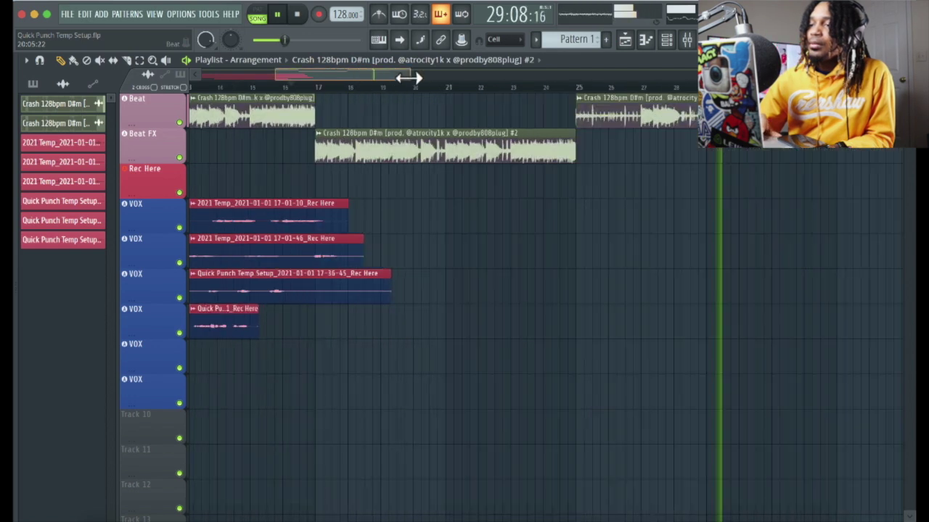
Play from just before bar 16 and set the HalfTime loop length on the Beat FX track to 1/4
click(277, 86)
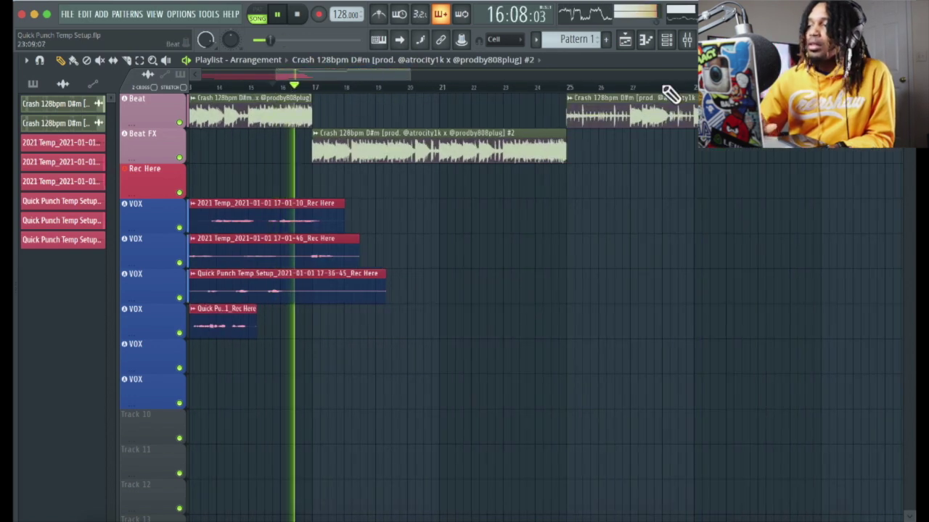
click(687, 40)
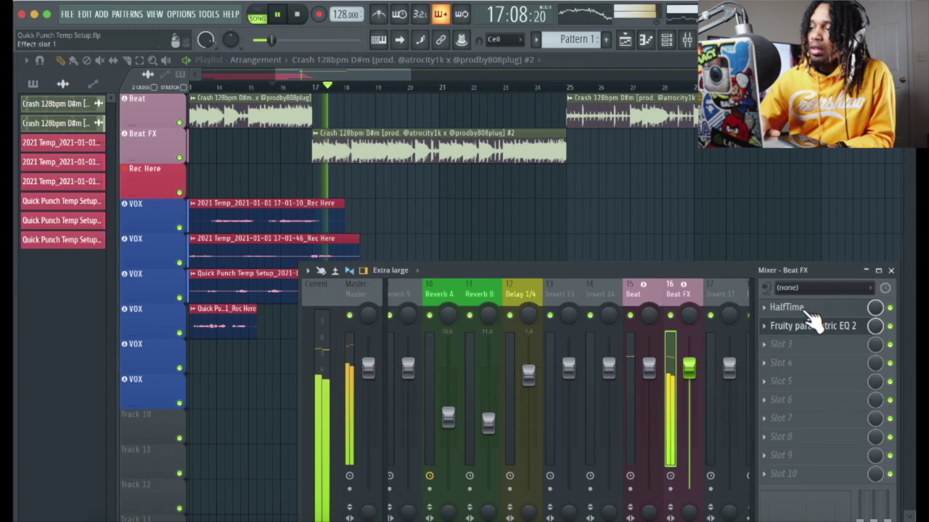
click(801, 310)
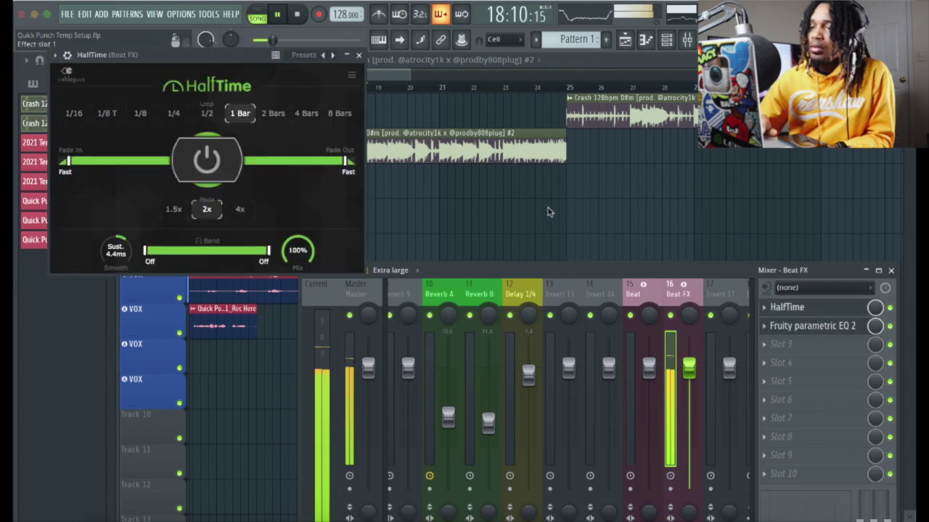
click(174, 114)
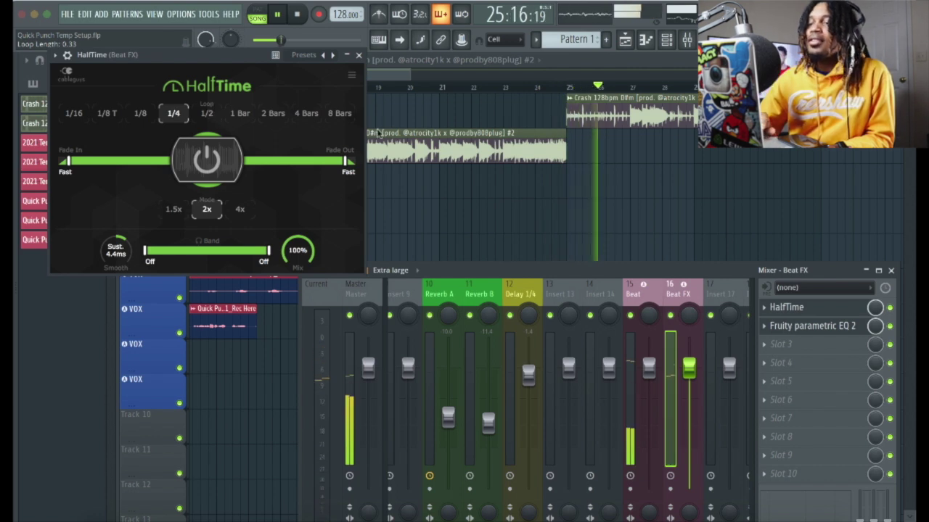
key(F9)
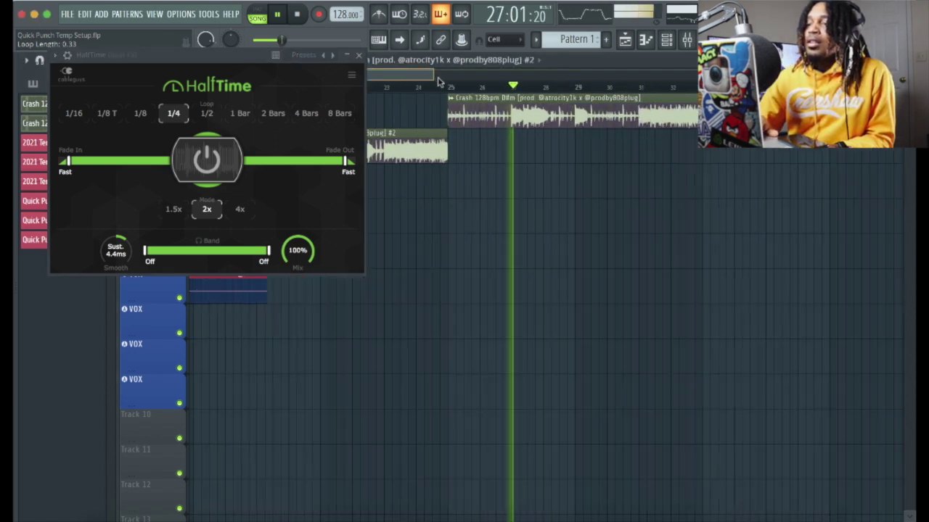
Set the HalfTime loop length to 1/2, replay from around bar 15, and close the plugin window
drag(383, 82, 564, 97)
click(450, 87)
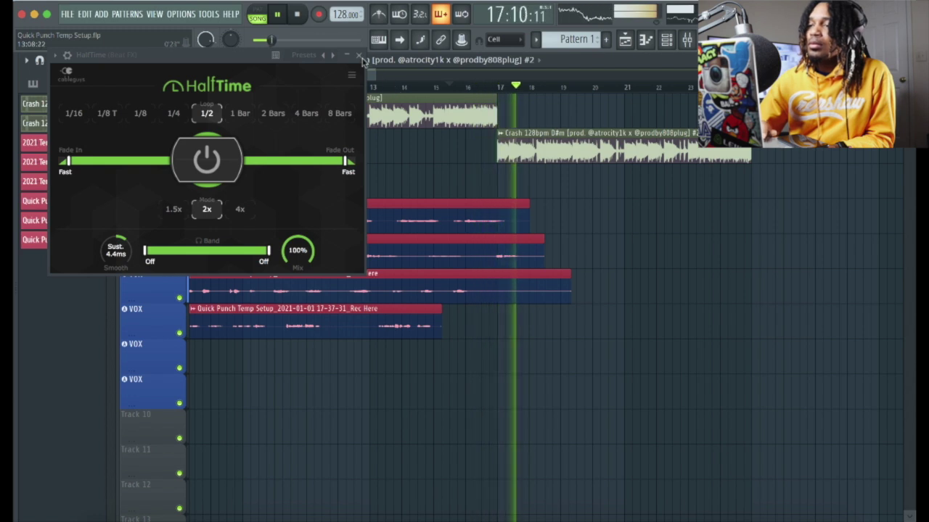
click(359, 58)
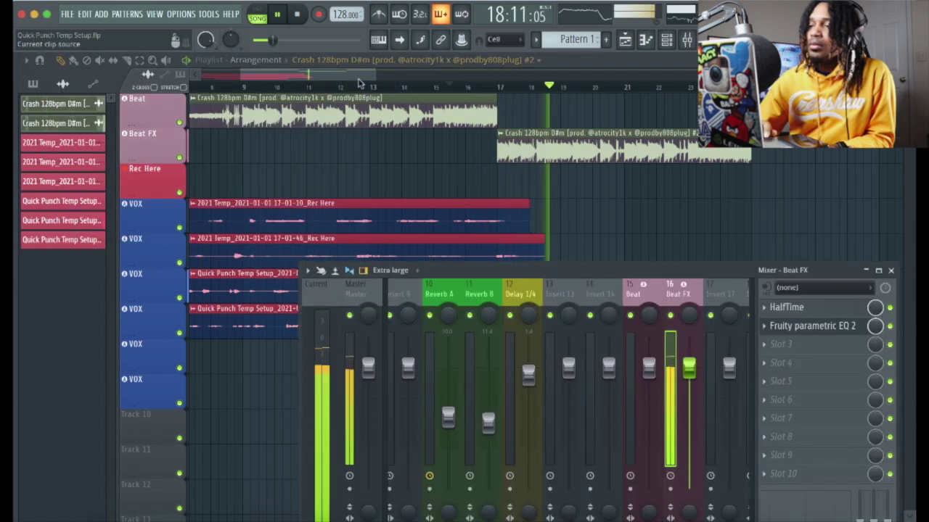
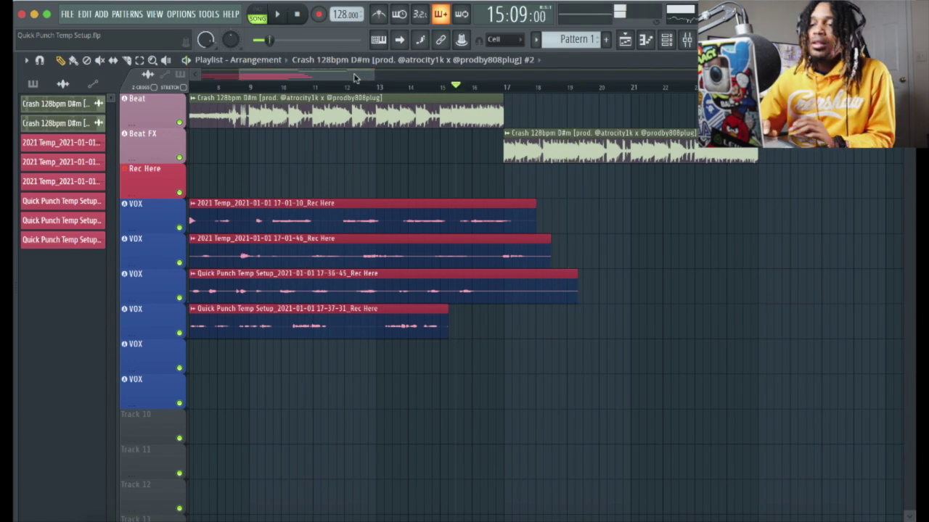
Show the mixer higher on the screen with its routing section visible, and bring the Rec Here and VOX tracks into view
drag(385, 76, 323, 70)
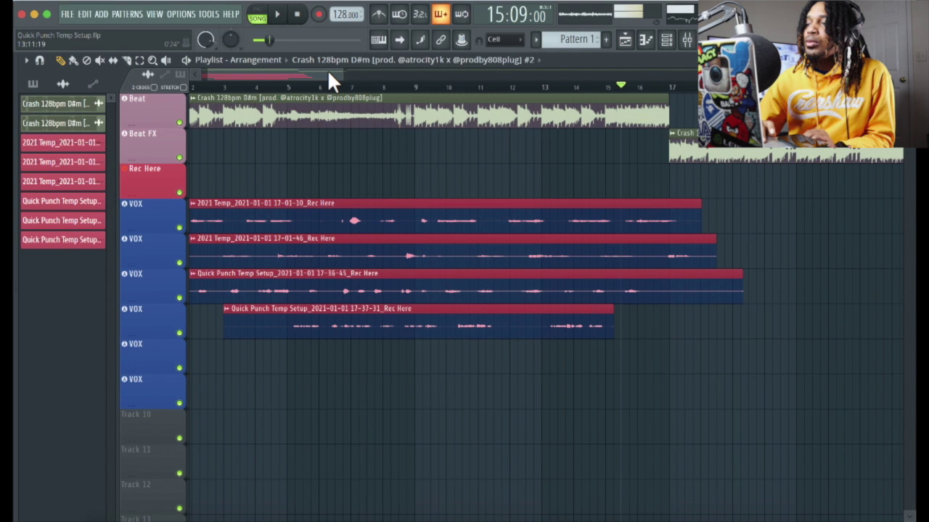
click(687, 40)
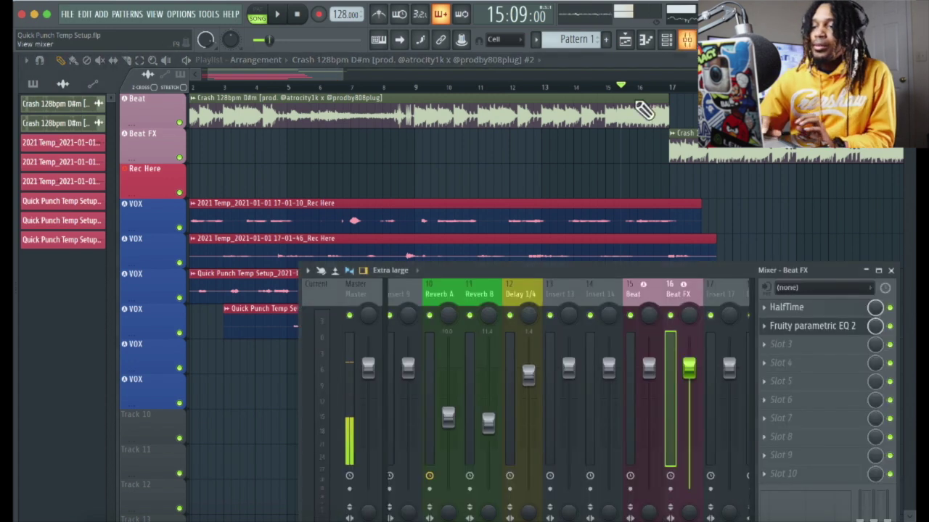
drag(569, 266, 541, 134)
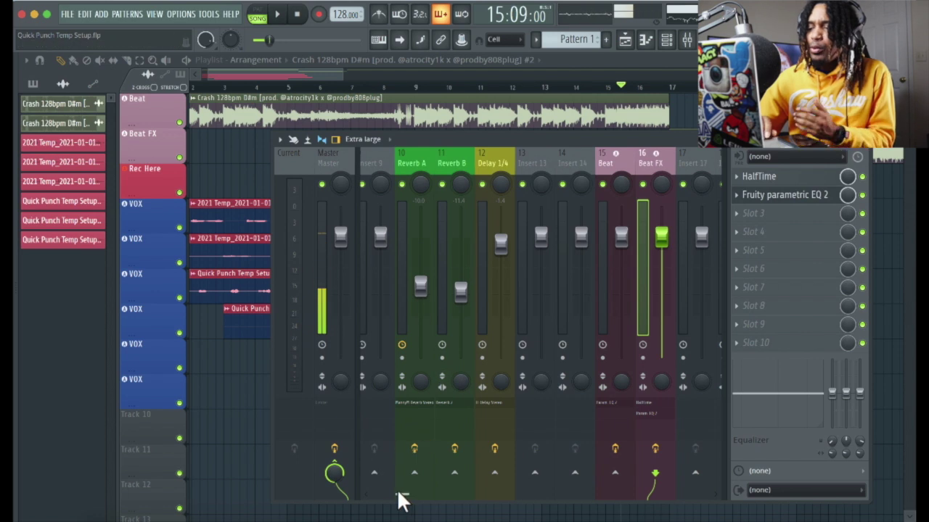
drag(398, 494, 369, 494)
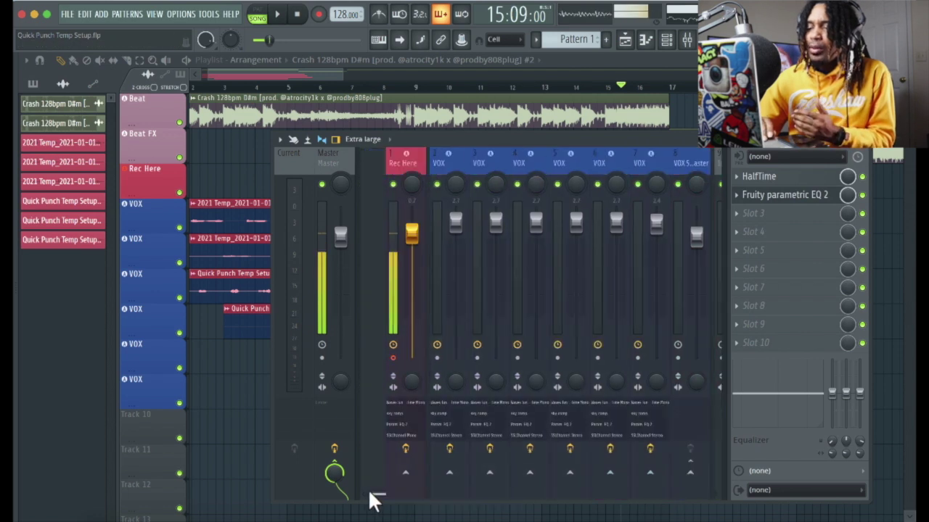
Review the Rec Here and VOX mixer tracks, and raise the VOX SUB BUS master volume to about 1.9 dB
click(388, 158)
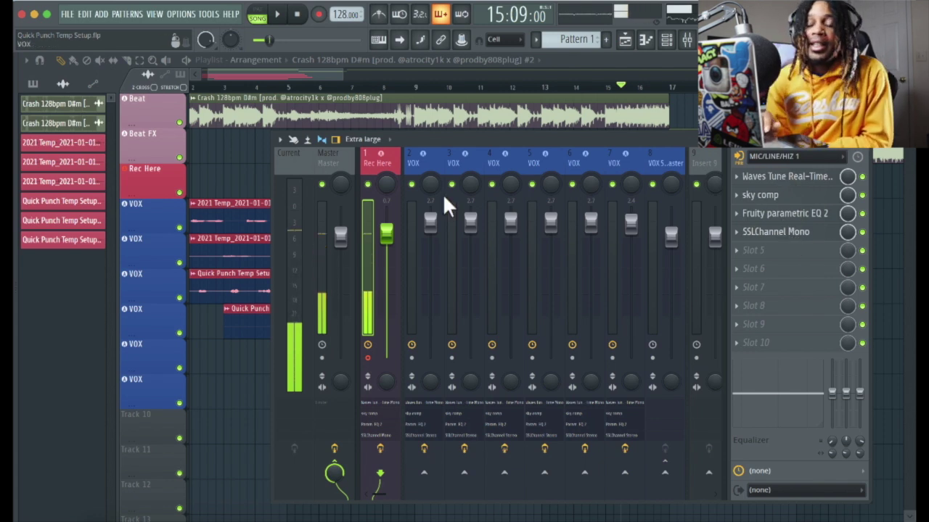
click(420, 158)
click(615, 161)
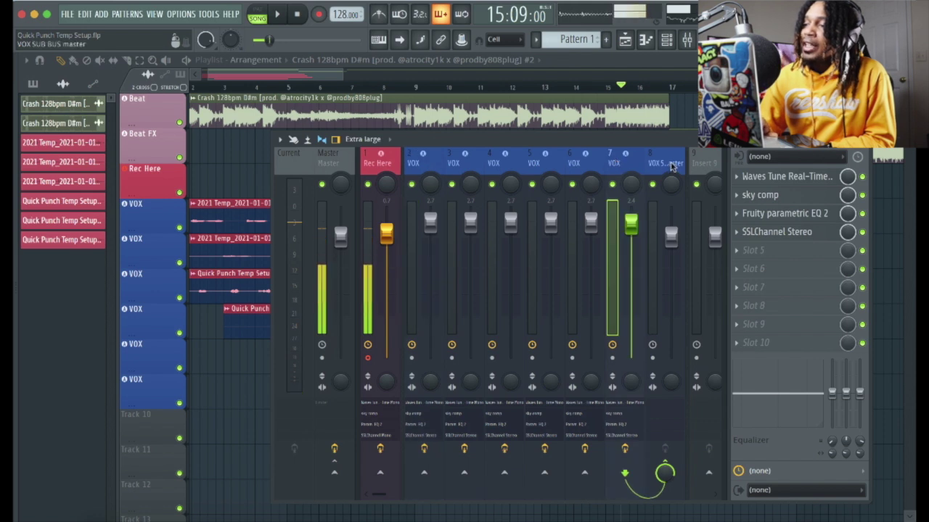
click(666, 161)
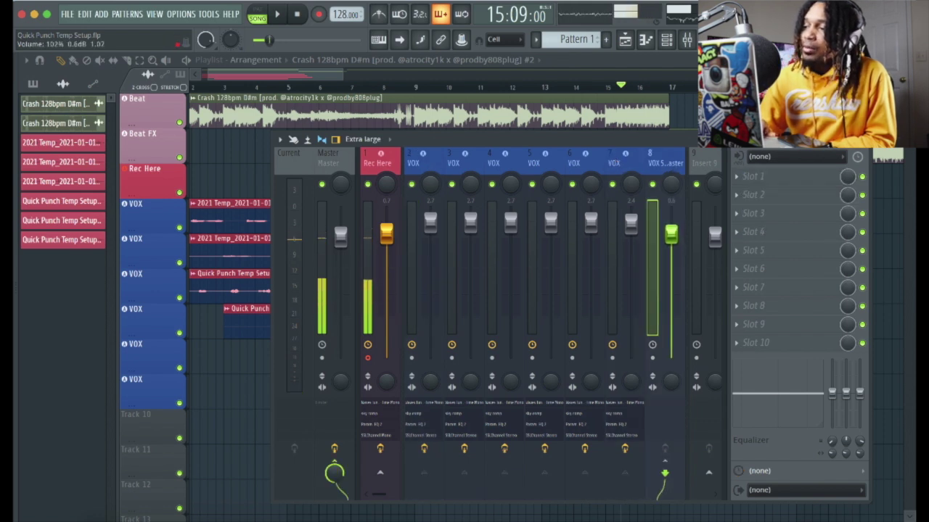
drag(671, 233, 670, 227)
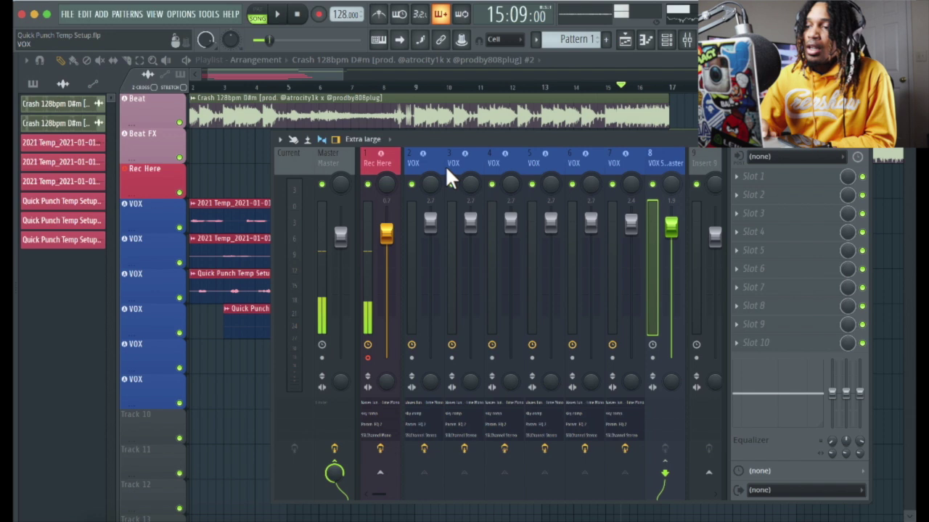
Rename mixer track 4 as VOX LIBS
click(421, 163)
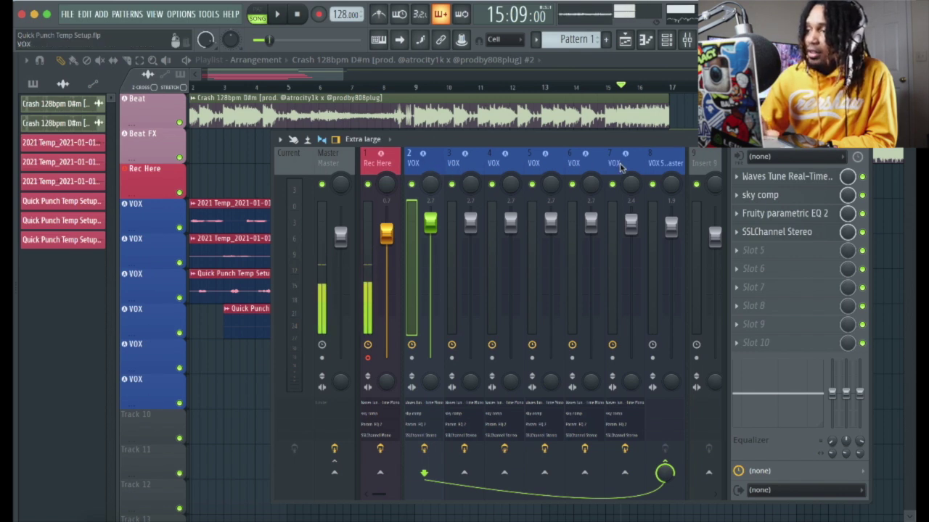
right_click(504, 161)
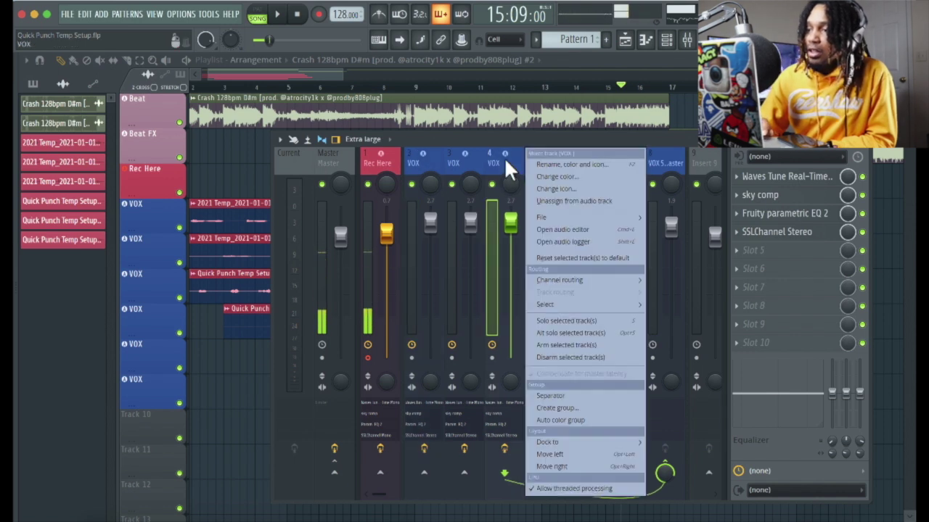
click(558, 166)
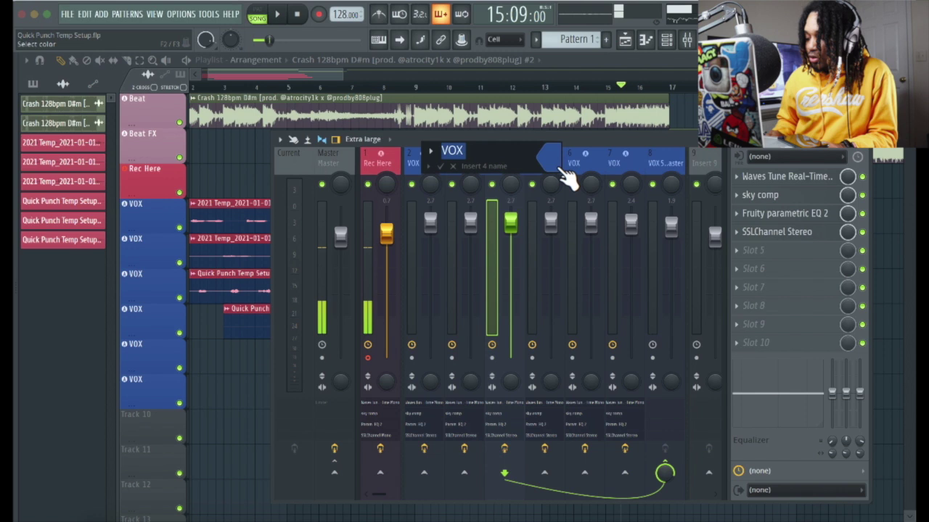
key(Return)
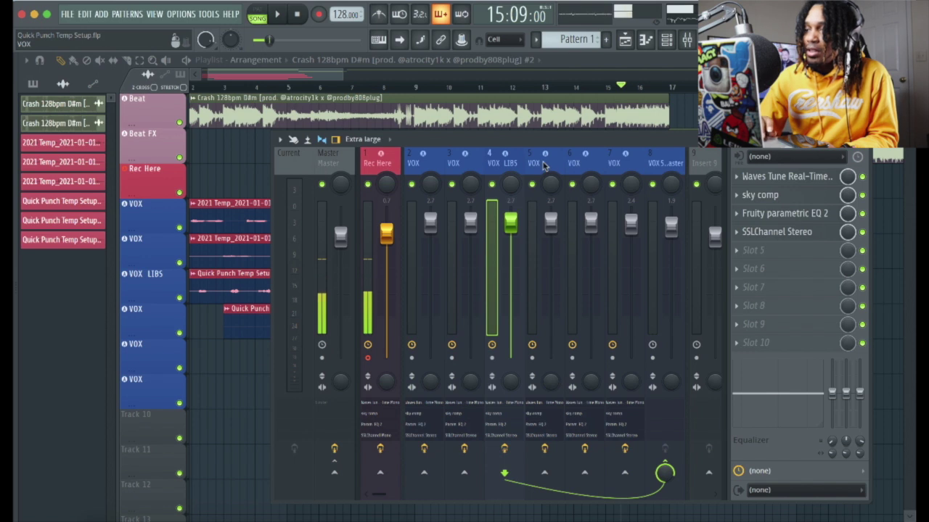
Rename mixer track 5 as VERSE LEAD
right_click(544, 165)
click(586, 166)
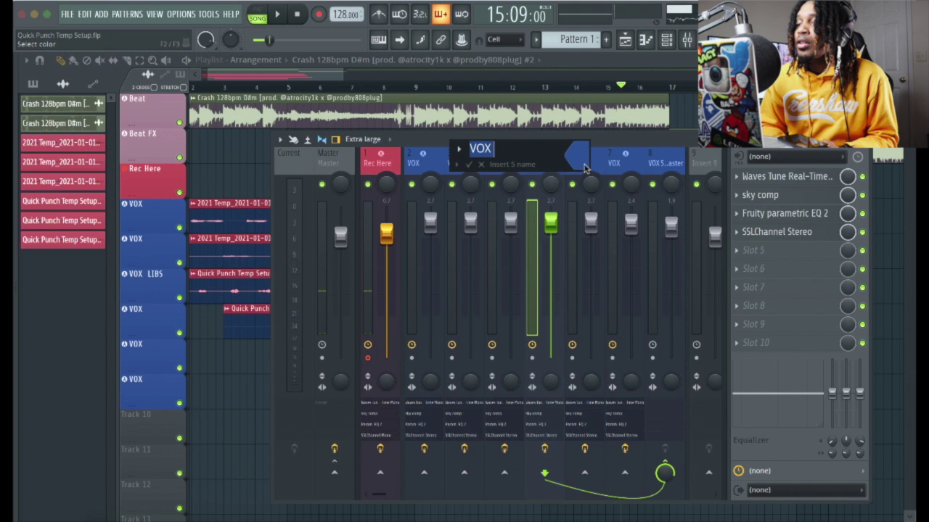
text(VERSE LEAD)
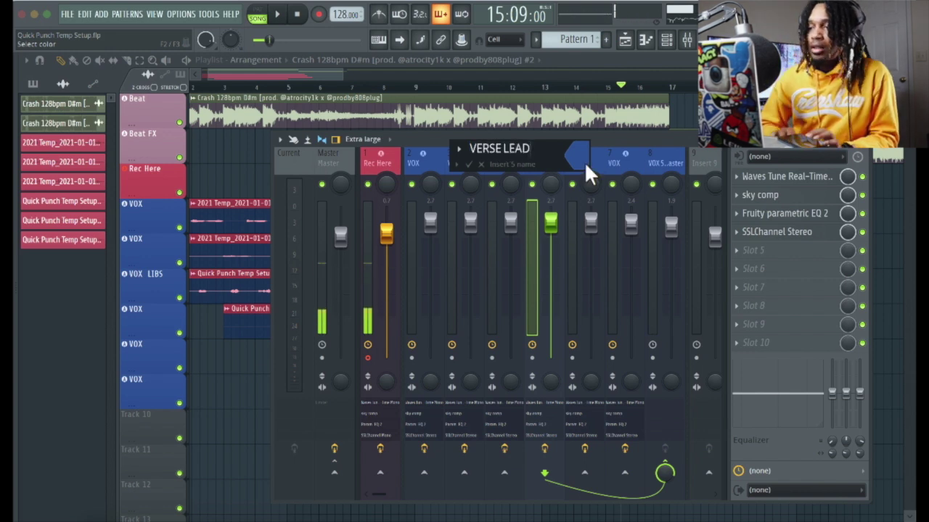
key(Return)
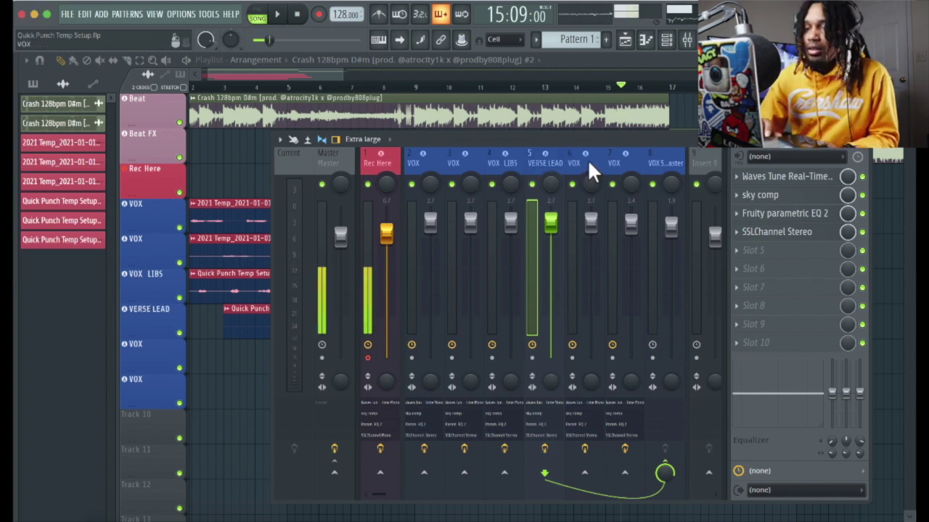
Check the routing of VOX track 6 and Rec Here, and bring the reverb and delay mixer tracks into view
click(587, 159)
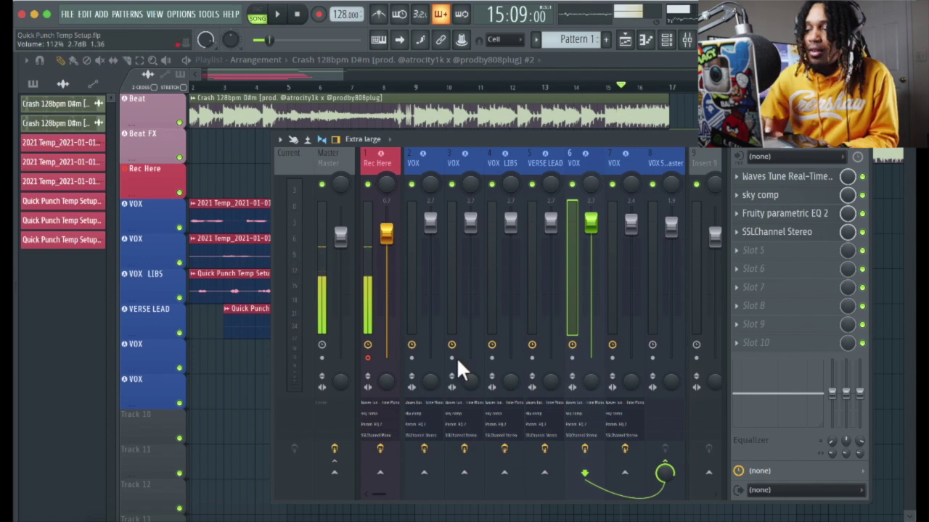
click(368, 160)
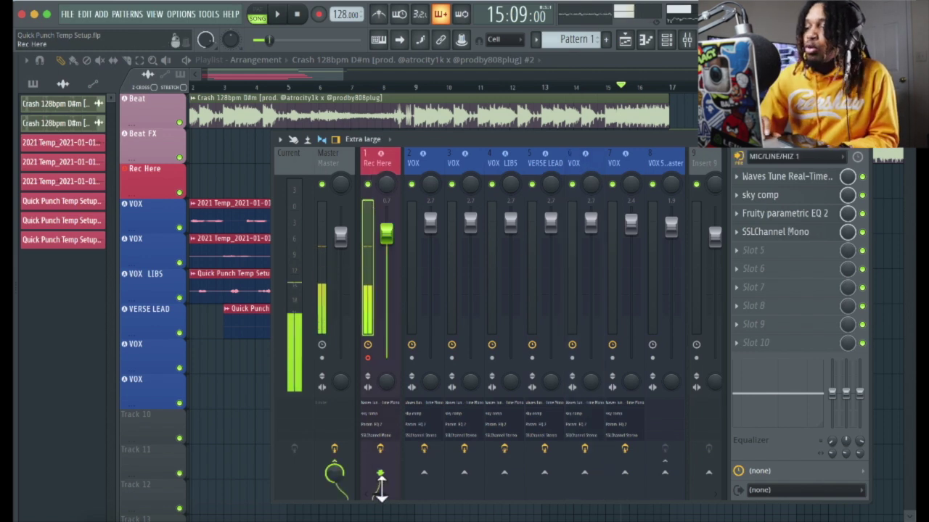
drag(379, 492, 398, 491)
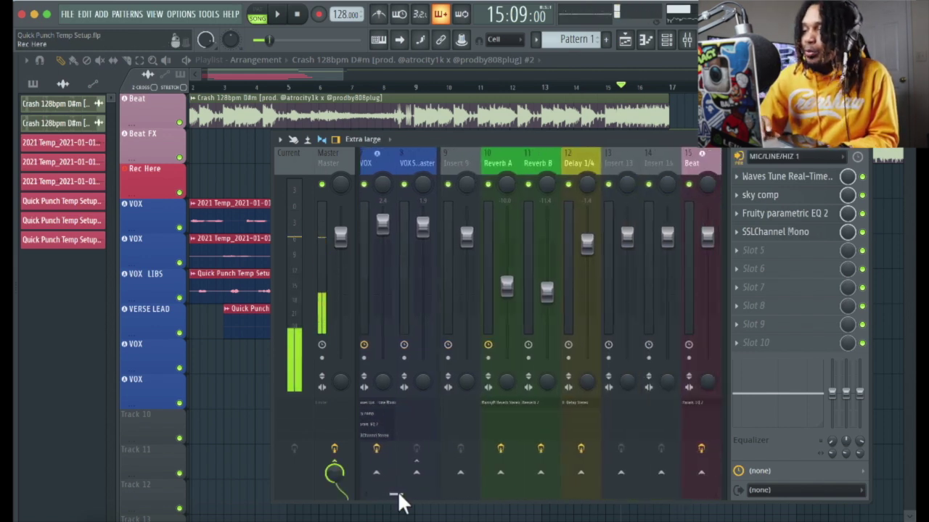
Route the Rec Here track to Reverb A and raise the send level to 80%
click(499, 473)
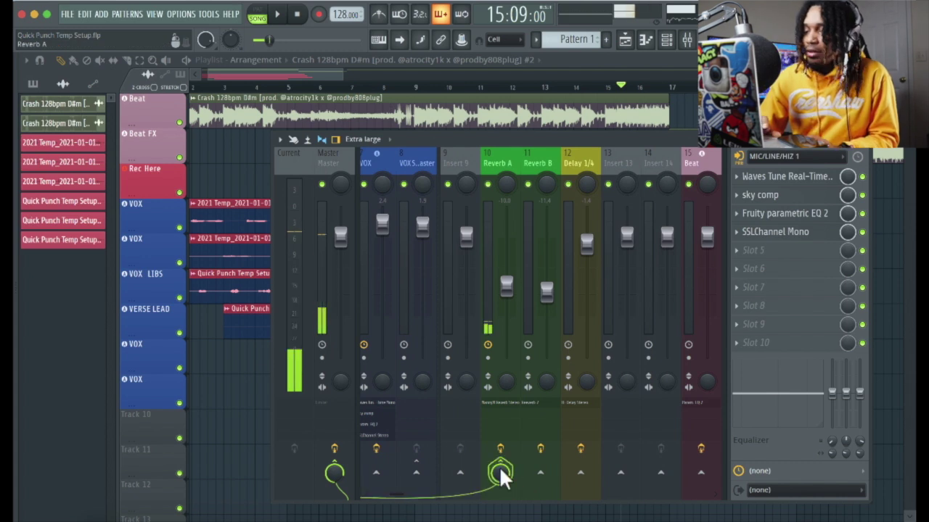
click(499, 473)
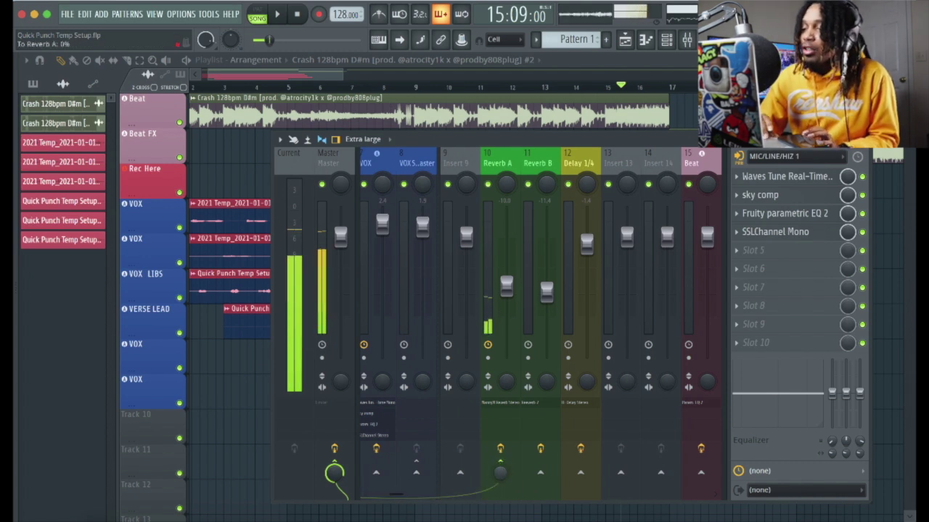
scroll(500, 473, up, 3)
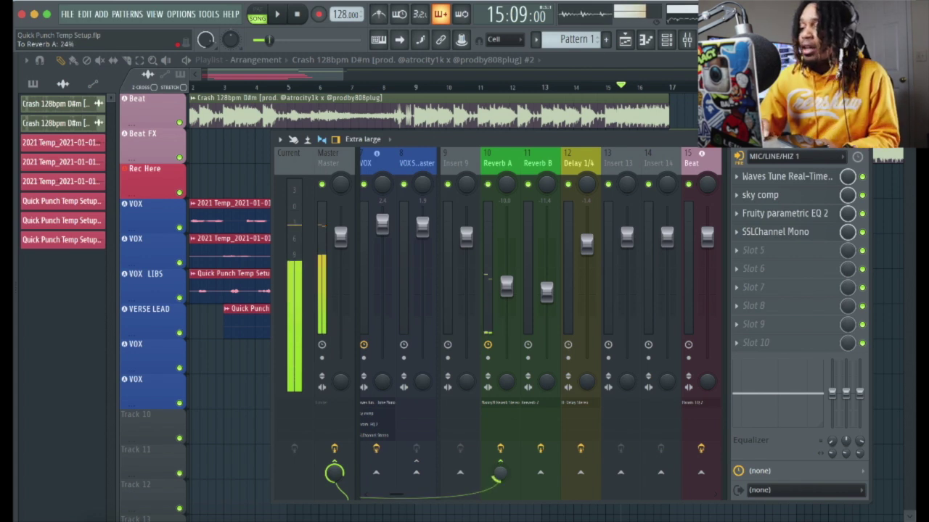
scroll(500, 473, up, 2)
scroll(500, 473, down, 1)
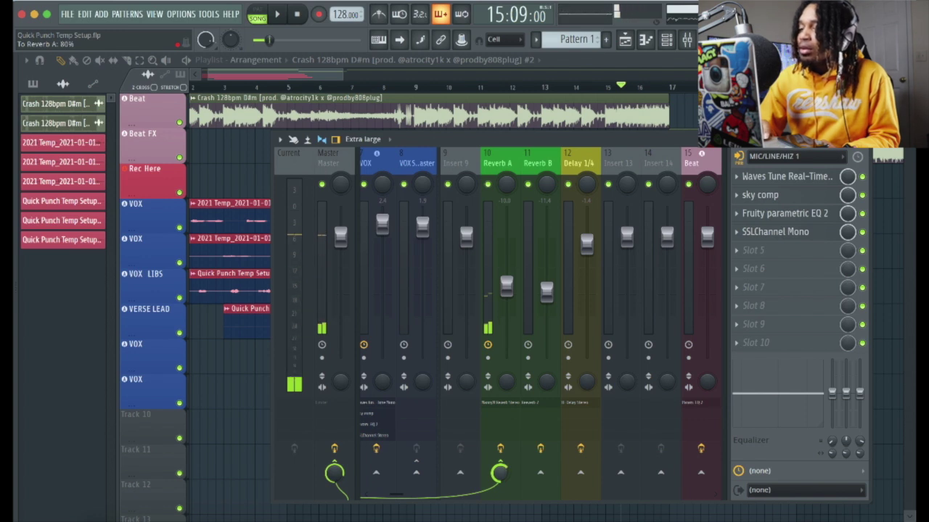
Route the Rec Here track to Delay 1/4 and try send levels between 17% and 125%
click(580, 473)
drag(578, 469, 579, 507)
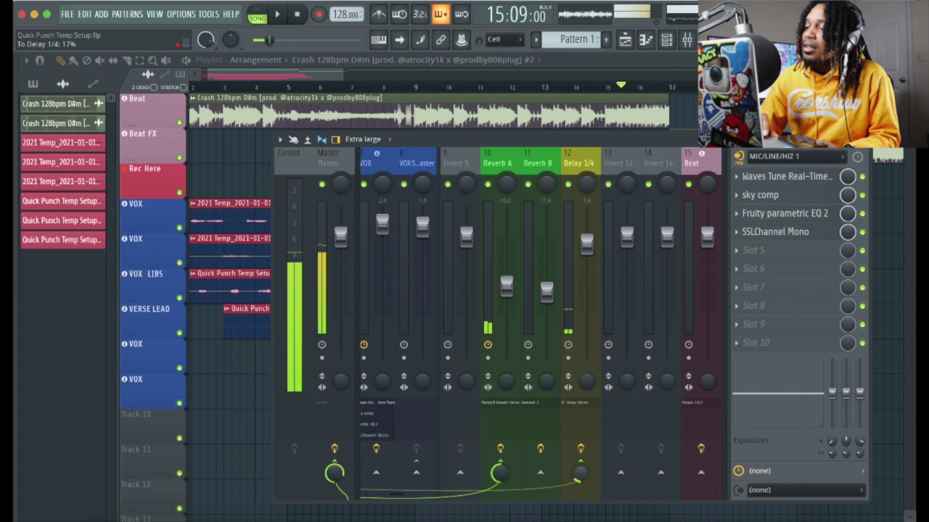
drag(578, 475, 578, 439)
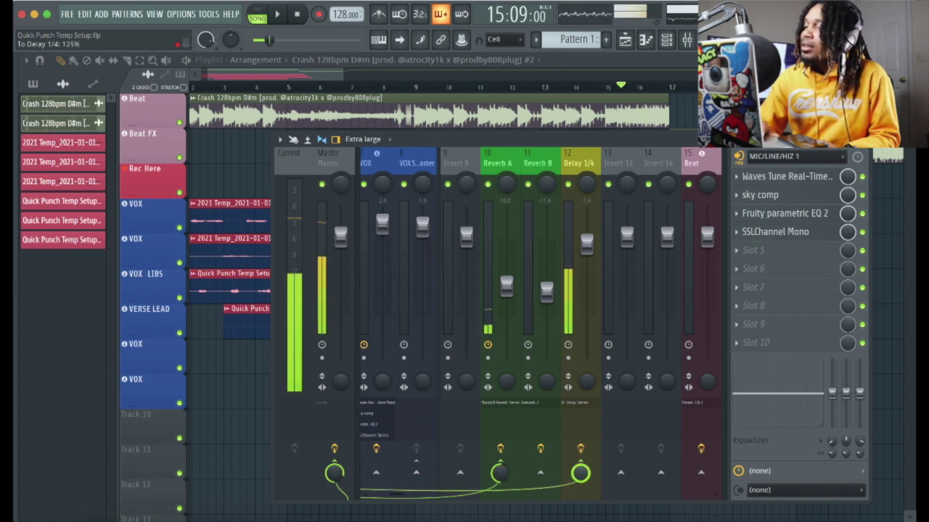
drag(578, 473, 579, 480)
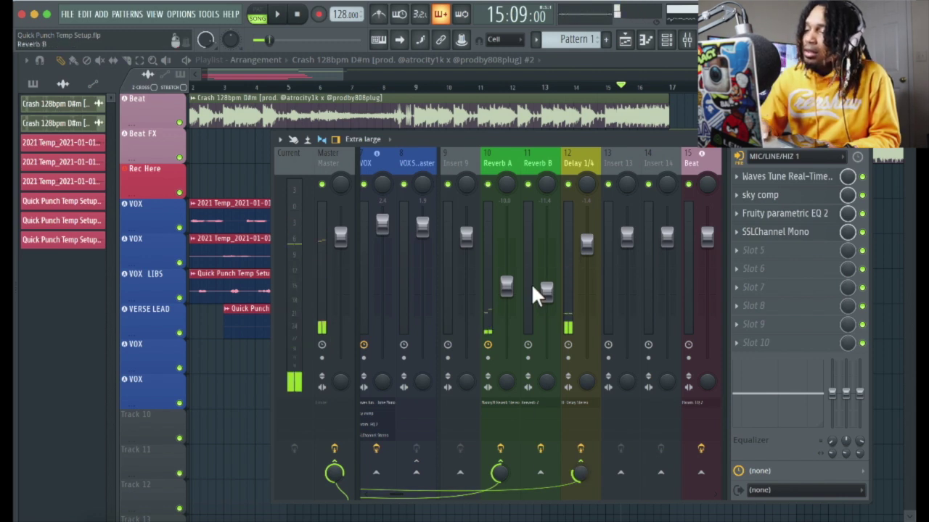
Route the Rec Here track to Reverb B and lower the send level from full
click(541, 475)
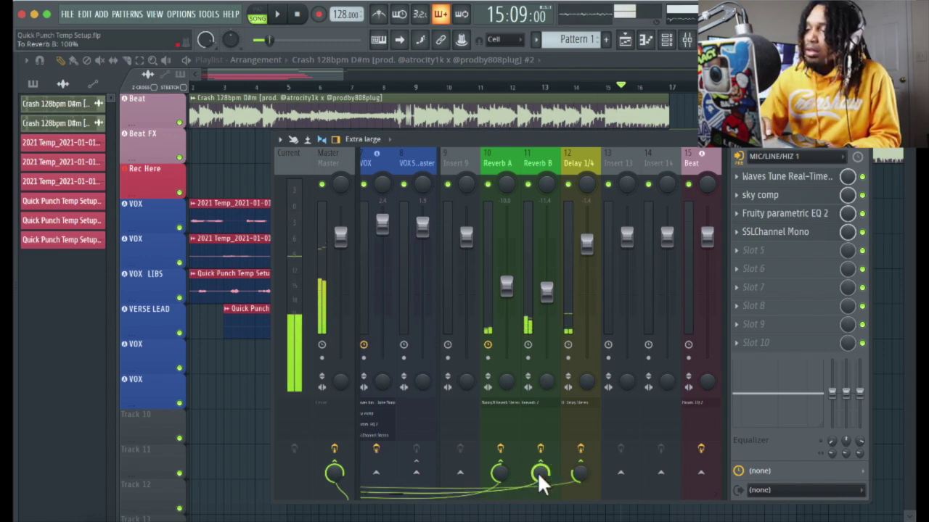
drag(540, 473, 543, 484)
scroll(391, 490, left, 6)
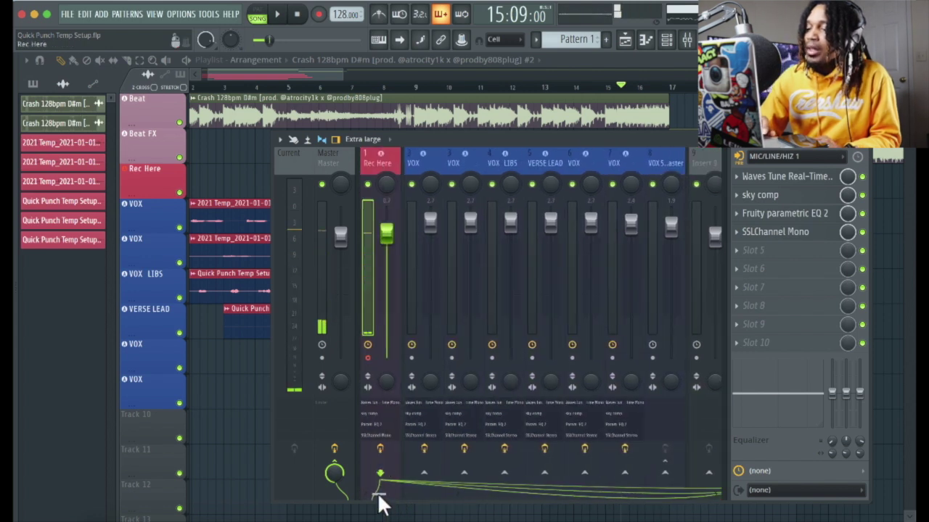
Remove the Rec Here track's sends to Reverb B, Delay 1/4 and Reverb A
scroll(394, 490, right, 8)
click(454, 473)
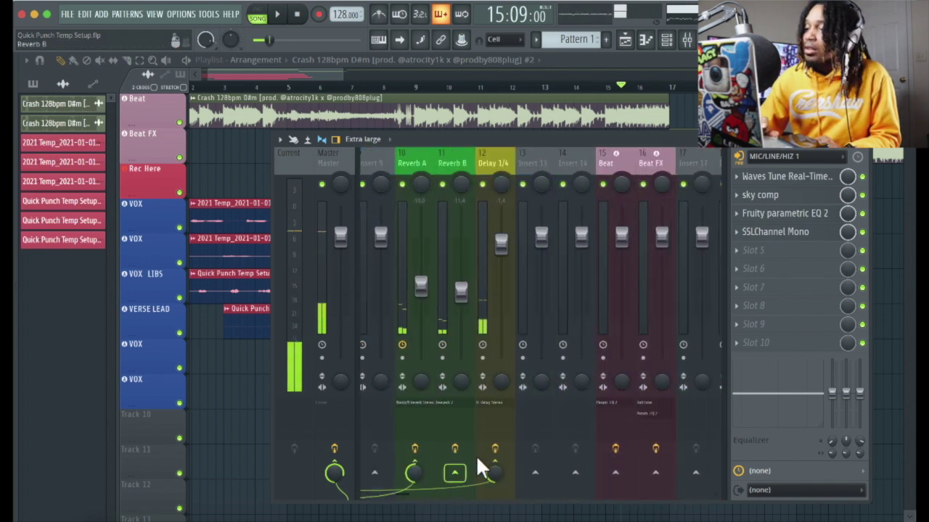
click(494, 473)
click(415, 473)
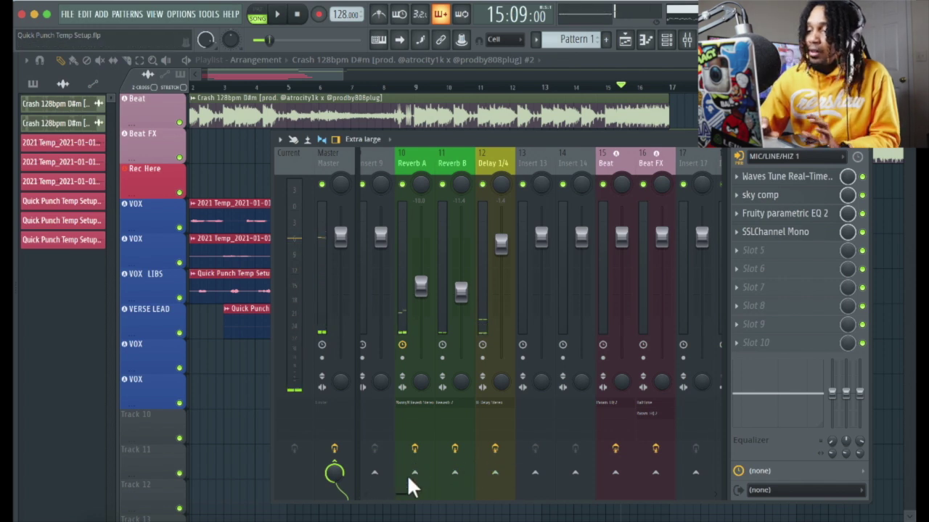
Try a send from the VERSE LEAD track to Reverb A at 28%, and remove it again
scroll(393, 499, left, 2)
scroll(391, 499, left, 3)
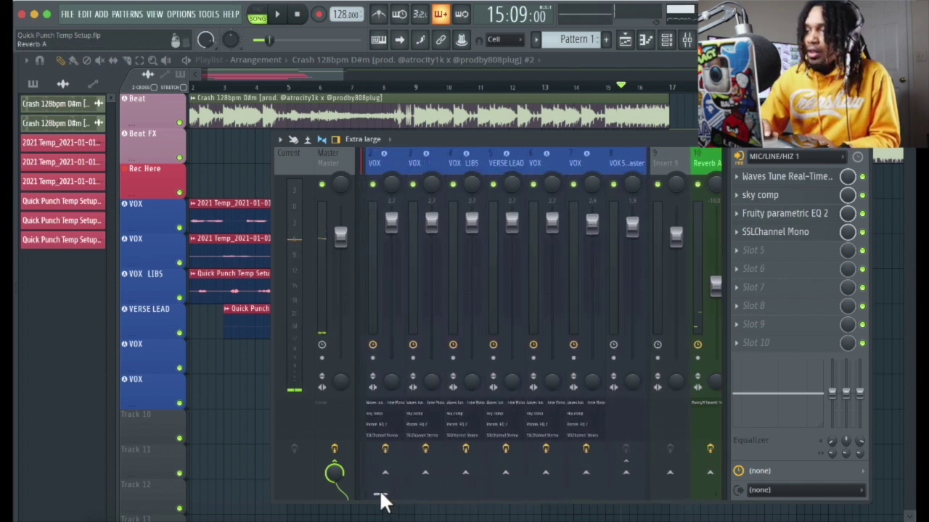
scroll(389, 487, right, 1)
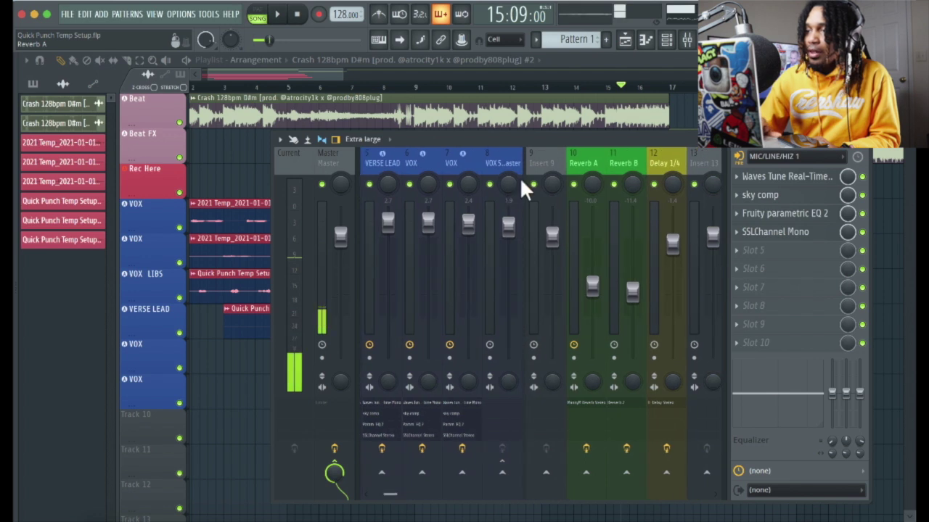
click(385, 161)
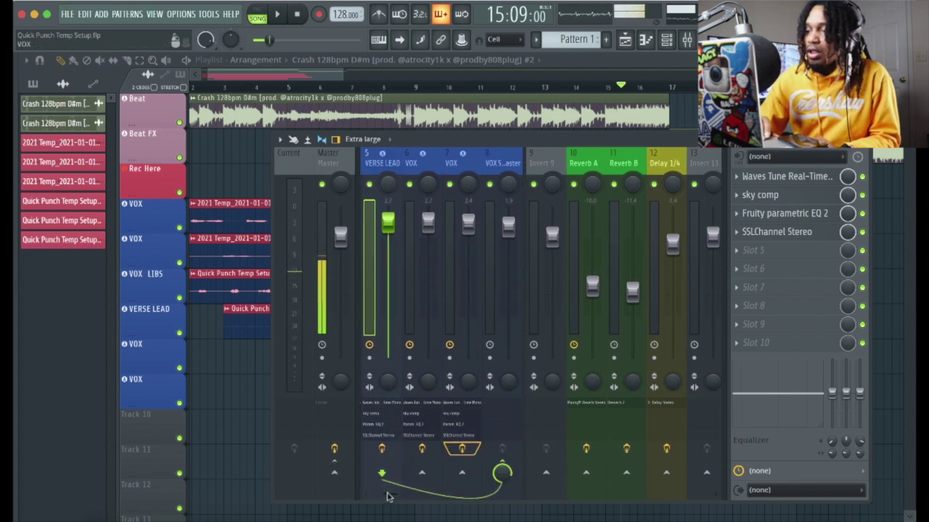
scroll(501, 475, right, 1)
click(523, 475)
scroll(386, 491, left, 3)
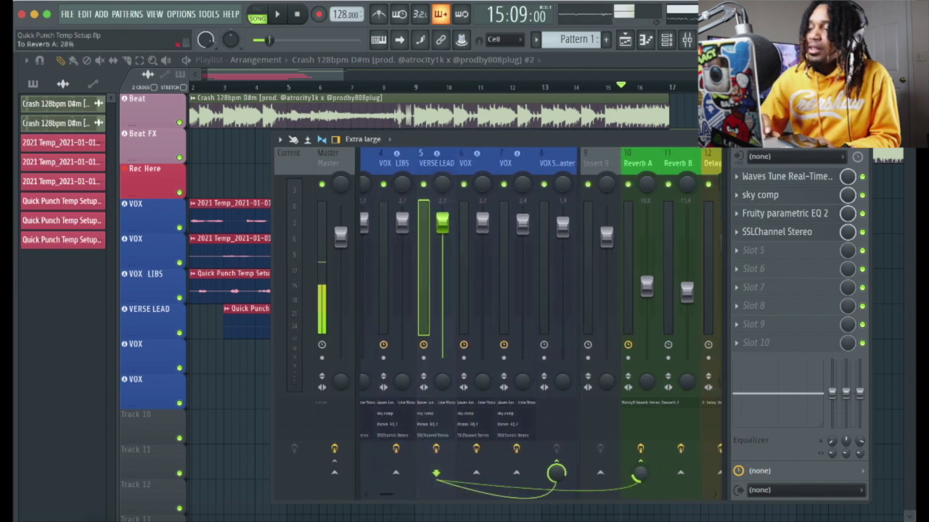
click(643, 468)
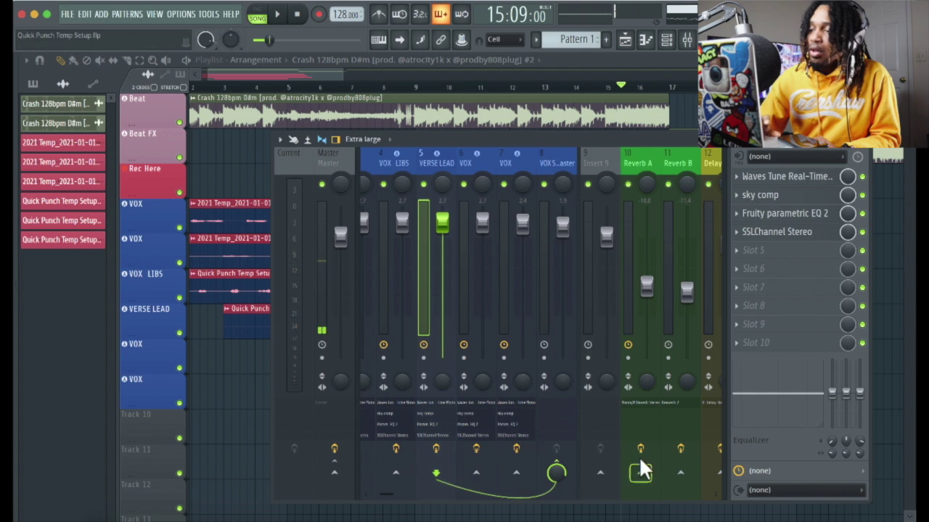
Route the VOX SUB BUS master to Reverb A and play the song from bar 3 with the mixer open
click(557, 166)
click(641, 474)
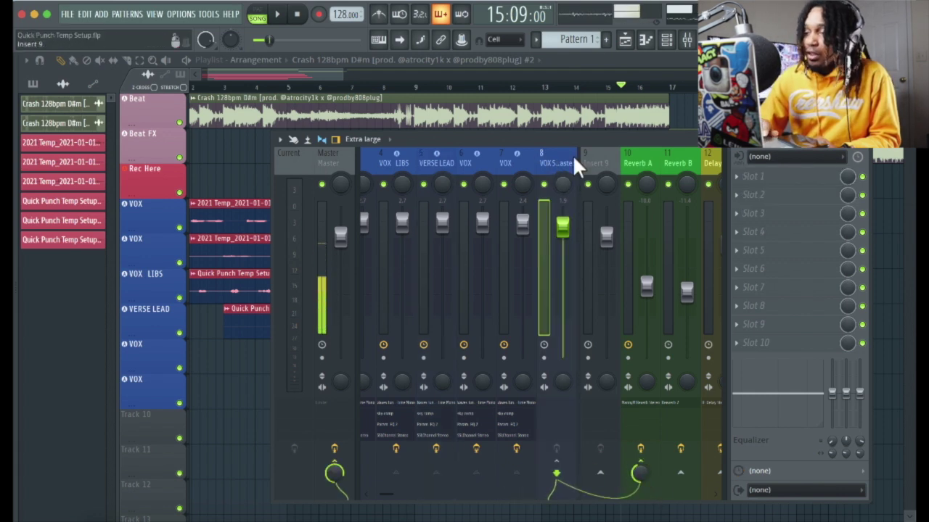
click(234, 88)
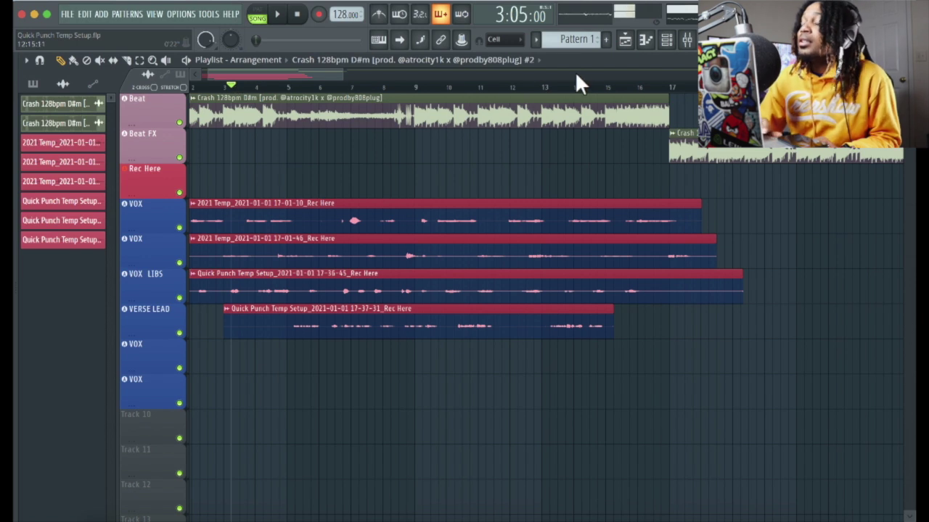
key(space)
key(F9)
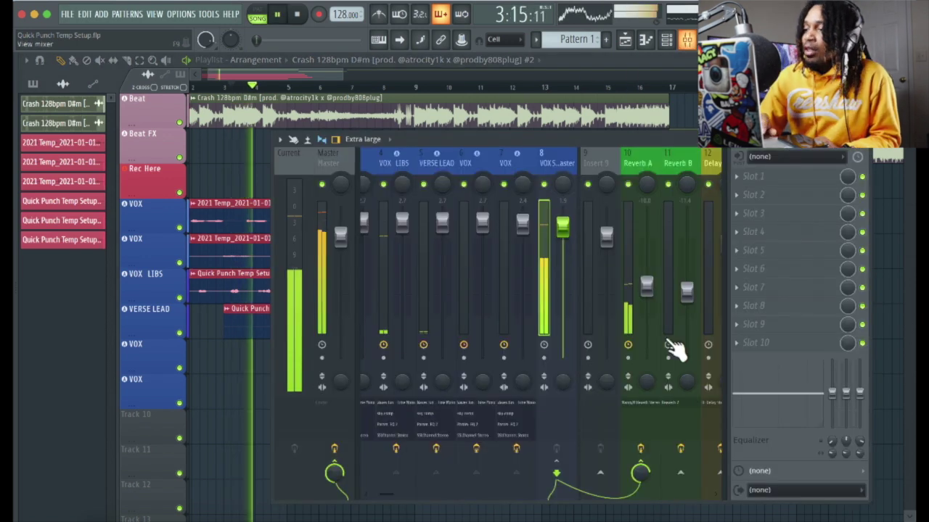
drag(639, 470, 612, 468)
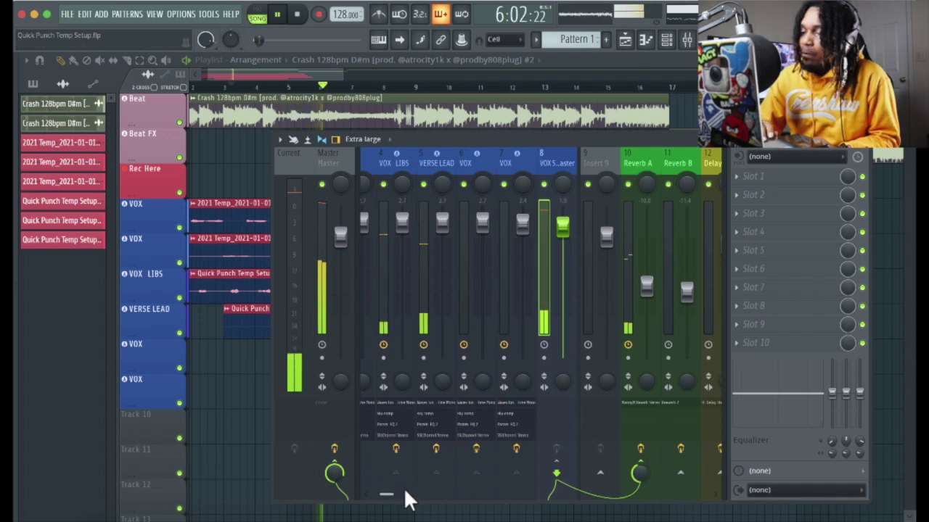
Route the VOX SUB BUS master to Delay 1/4, try send levels of 102% and 122% during playback, and stop the song
drag(386, 496, 395, 495)
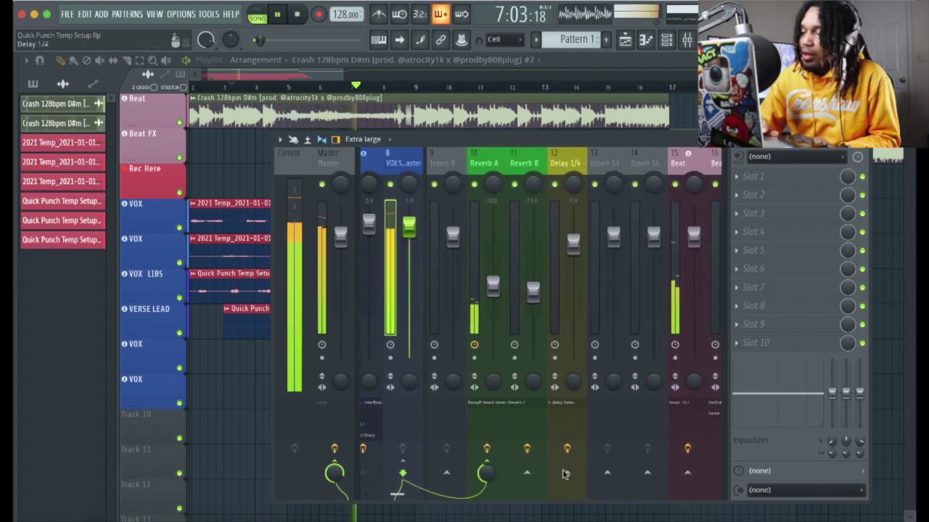
mouse_move(567, 475)
mouse_down()
mouse_move(568, 464)
mouse_move(567, 484)
mouse_move(567, 470)
mouse_up()
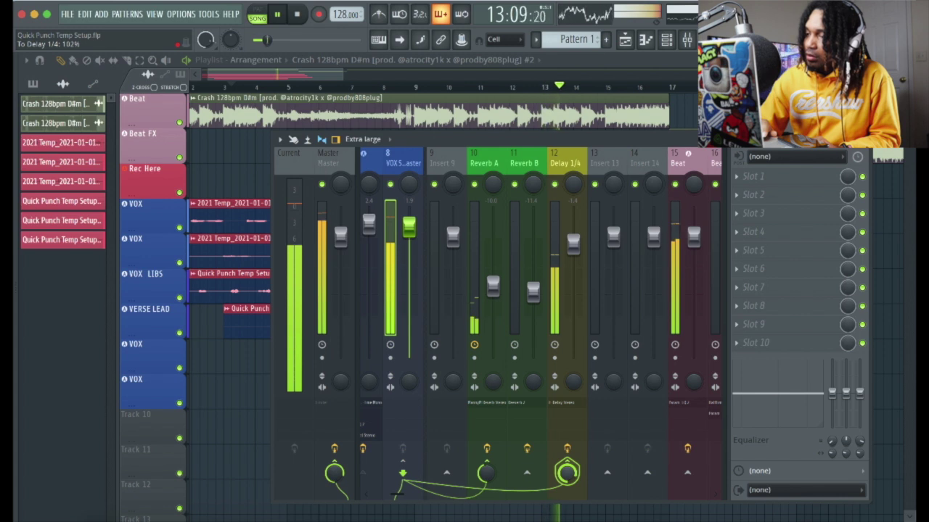
drag(567, 470, 567, 468)
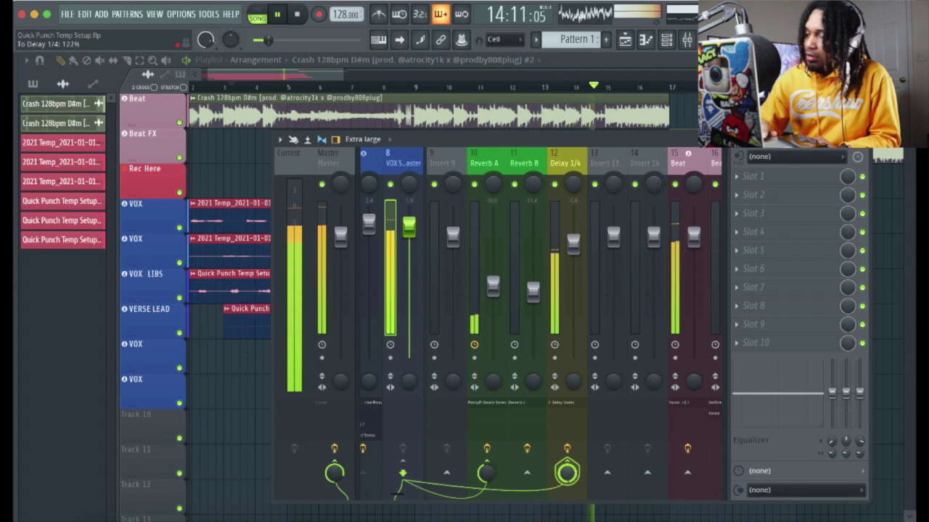
drag(567, 468, 567, 471)
key(space)
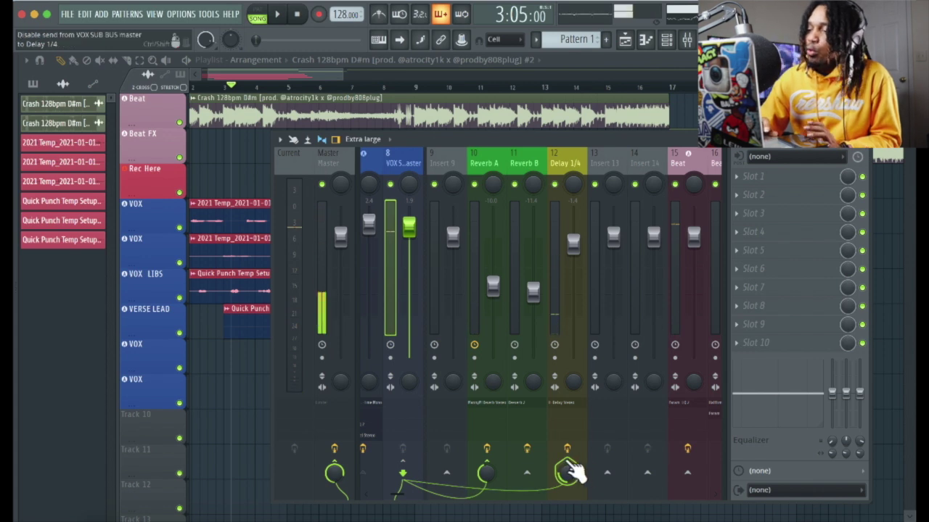
Route the VOX LIBS track to Delay 1/4 with the send level at 34%
drag(390, 492, 376, 492)
click(421, 168)
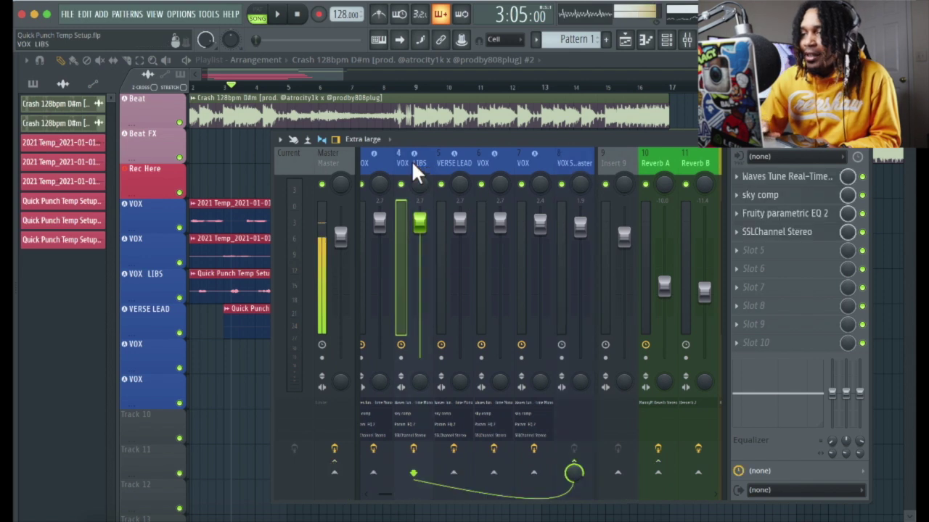
mouse_move(392, 498)
mouse_down()
mouse_move(402, 497)
mouse_move(380, 495)
mouse_move(399, 498)
mouse_up()
click(607, 472)
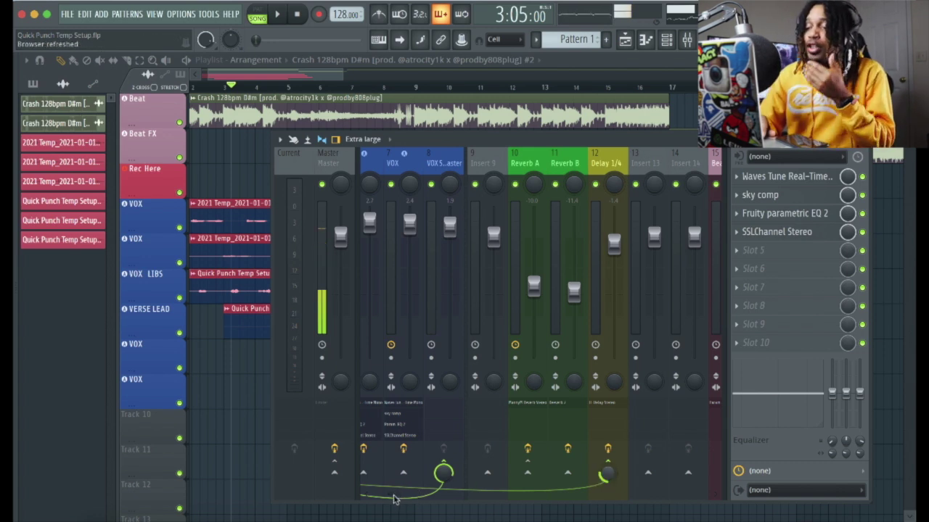
drag(394, 498, 380, 498)
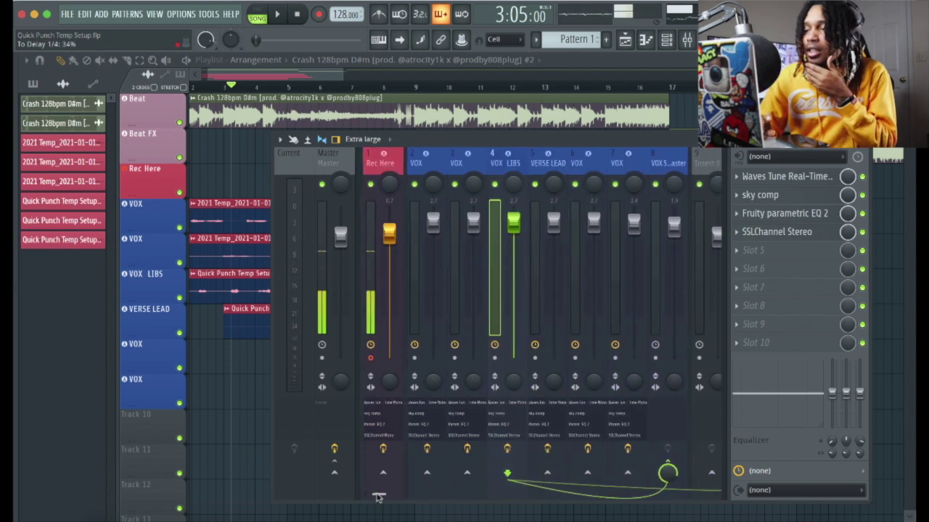
Rename mixer track 5 as VOX
click(422, 158)
click(540, 160)
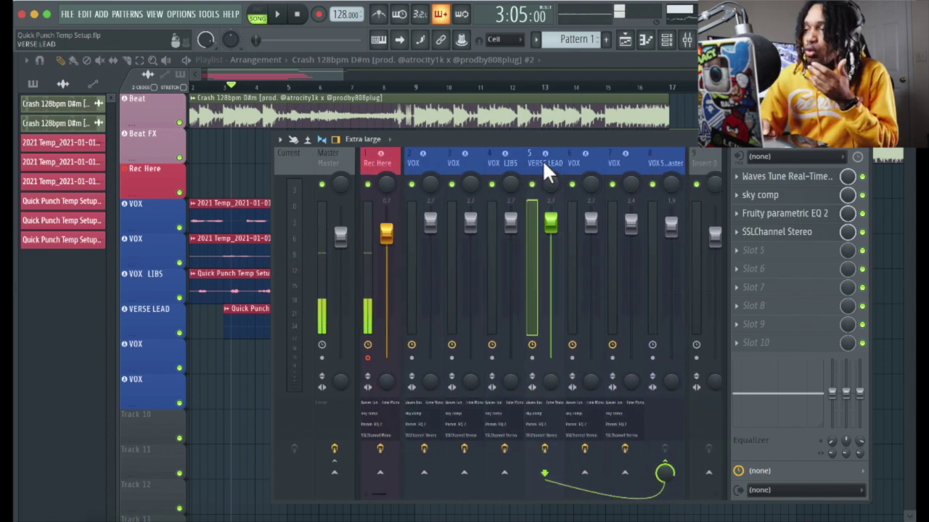
right_click(541, 159)
click(588, 162)
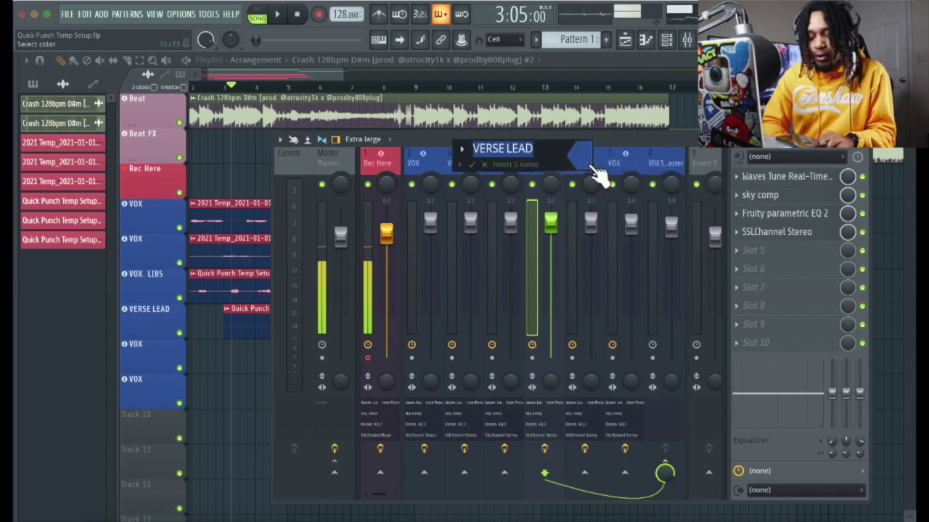
text(VOX)
key(Return)
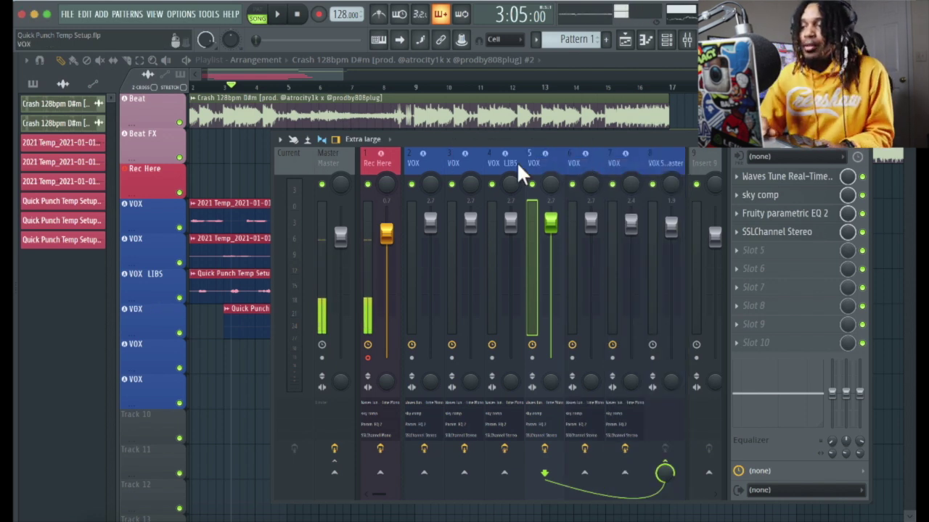
Rename mixer track 4 as VOX
right_click(502, 157)
click(537, 161)
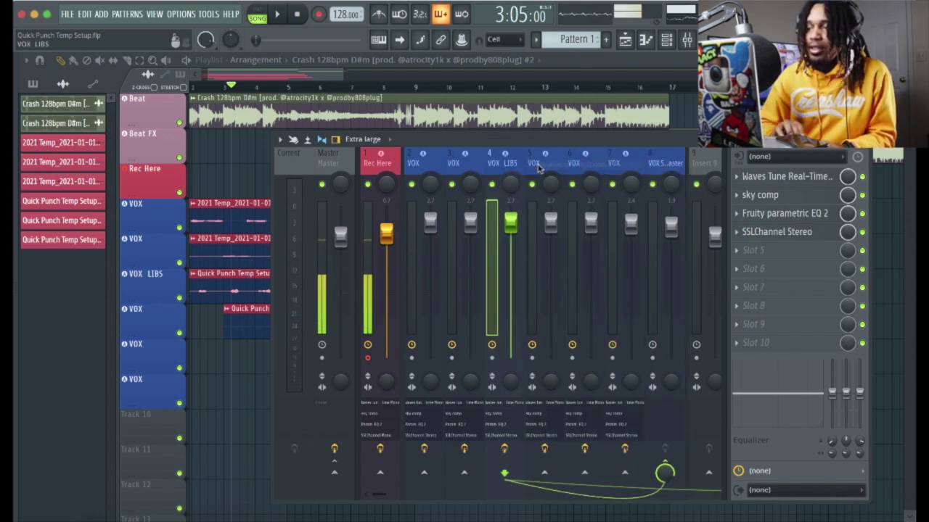
text(VOX)
key(Return)
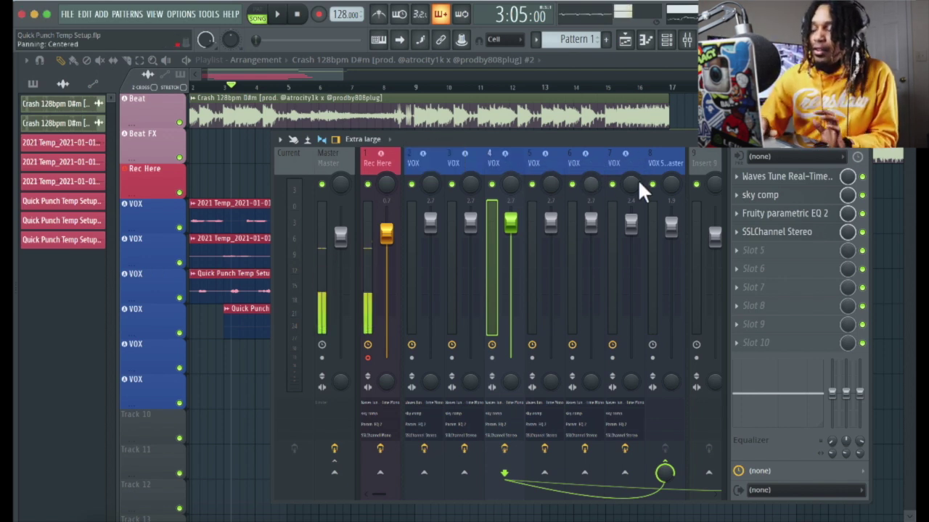
Look over the vocal mixer tracks and select the Rec Here track
scroll(383, 496, down, 2)
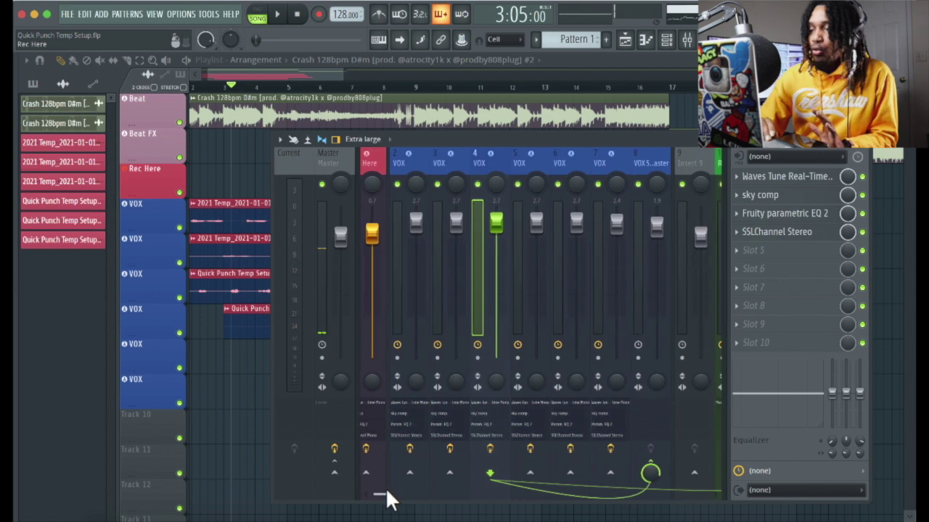
scroll(384, 488, up, 2)
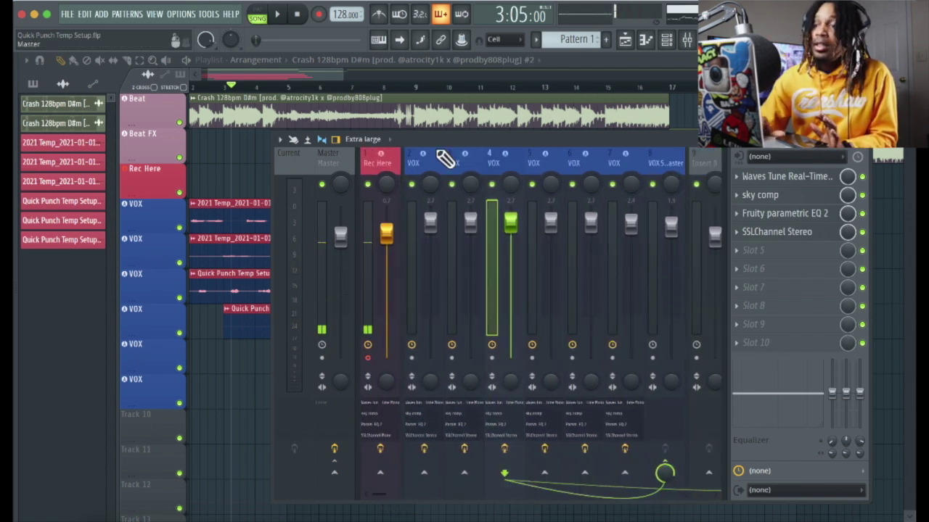
click(369, 157)
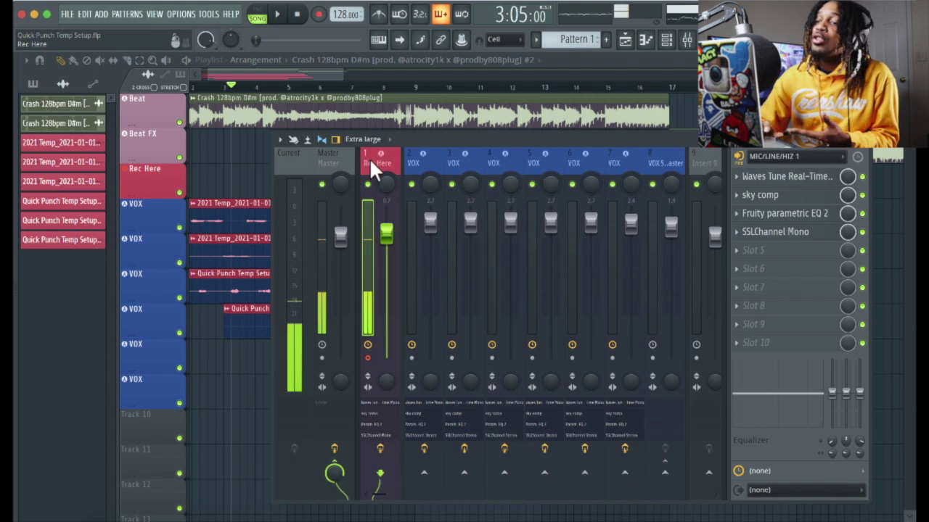
Set the Rec Here mixer track's audio input to MIC/LINE/HIZ 1
click(783, 156)
click(780, 286)
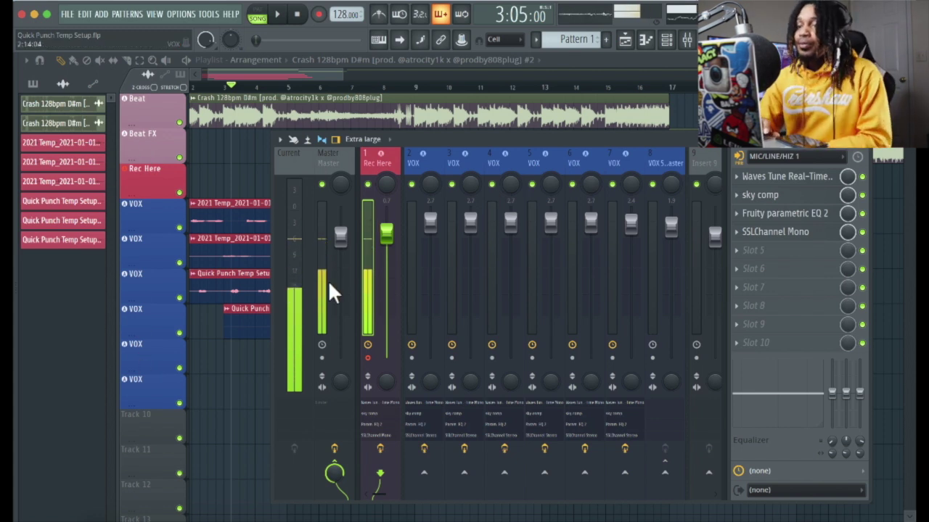
Bring the beat tracks into view in the mixer and select the Beat FX track
click(156, 140)
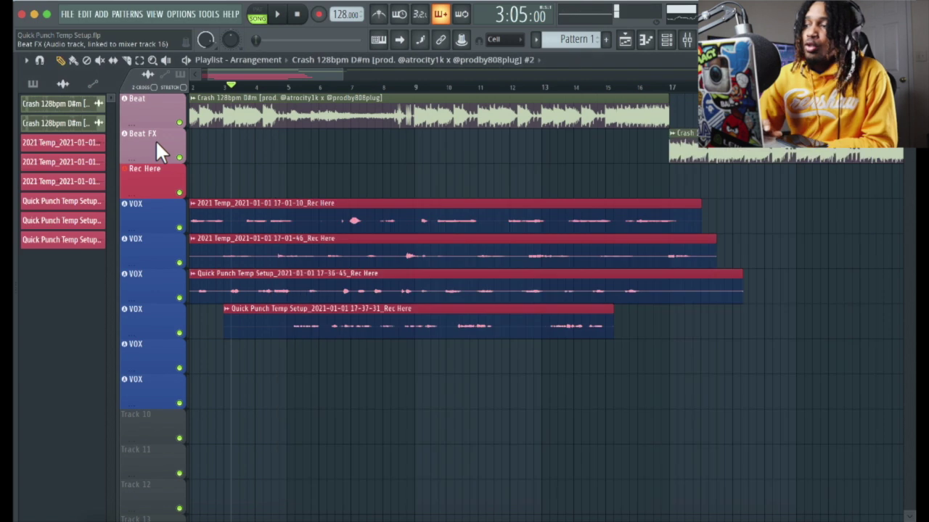
click(687, 39)
drag(380, 492, 412, 493)
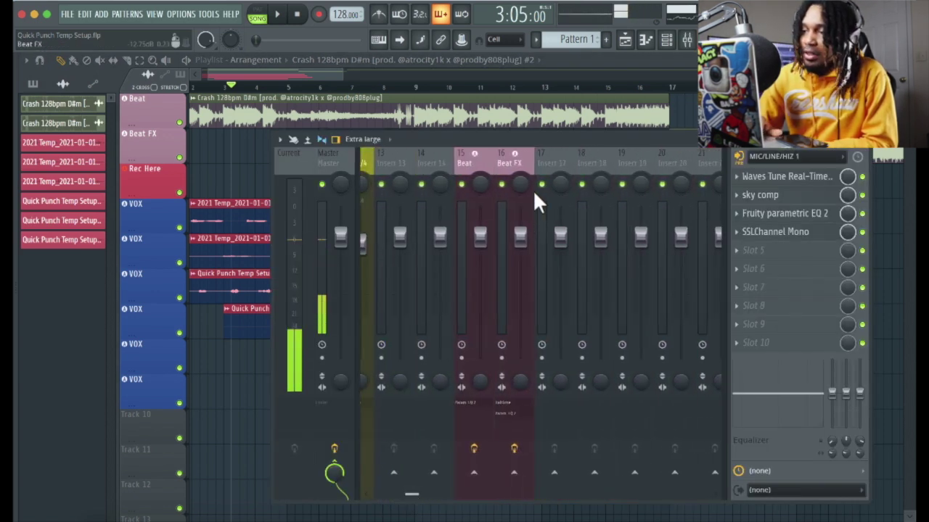
click(516, 154)
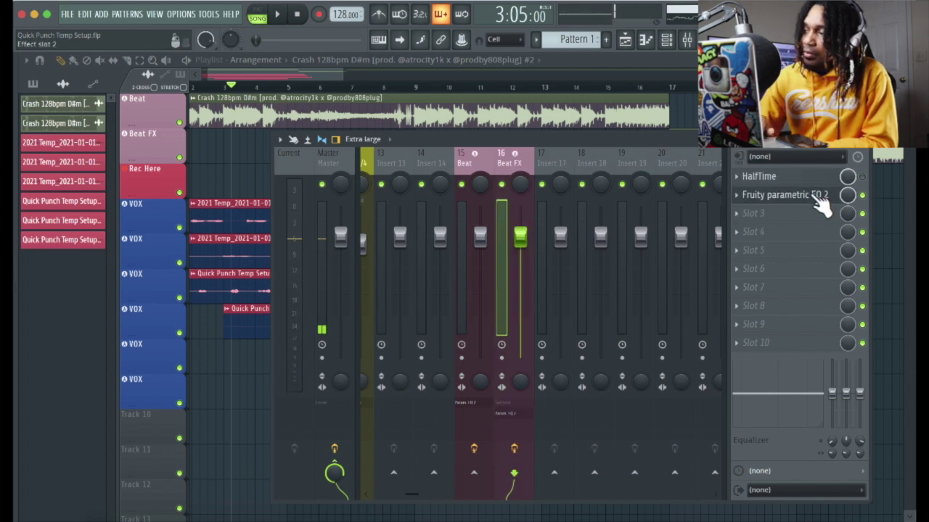
Play the arrangement from 15:09 and open the Fruity parametric EQ 2 on the Beat FX mixer track
click(622, 87)
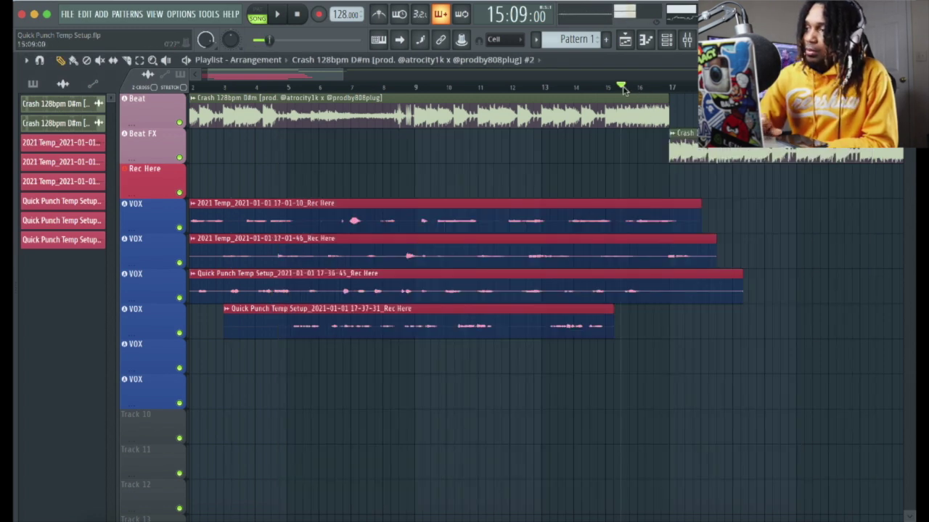
key(space)
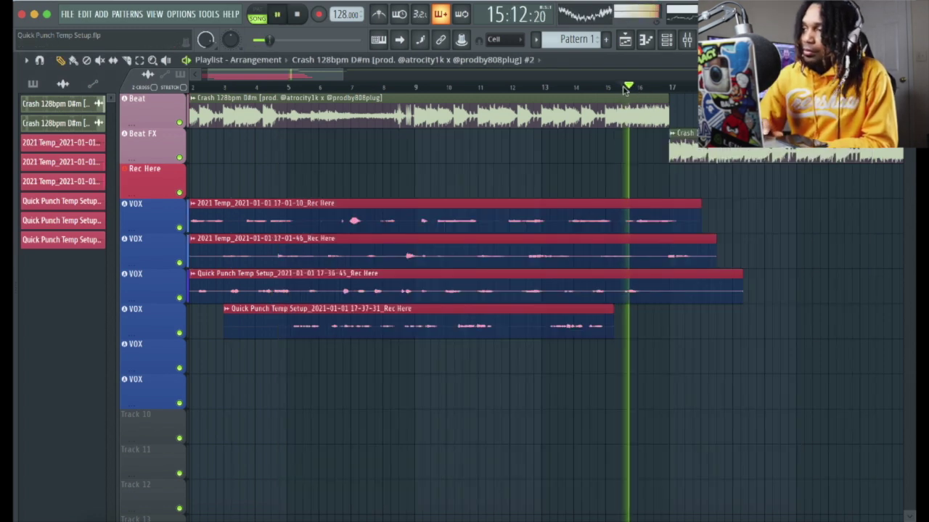
click(687, 40)
click(776, 200)
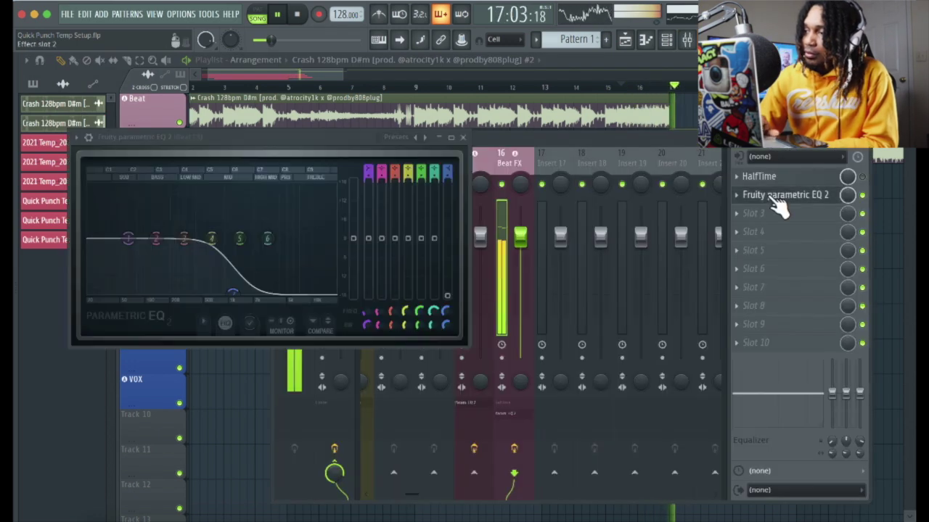
Sweep the Beat FX EQ's band 7 down to the lows and back to 685 Hz, stopping playback and closing the EQ
drag(232, 293, 127, 293)
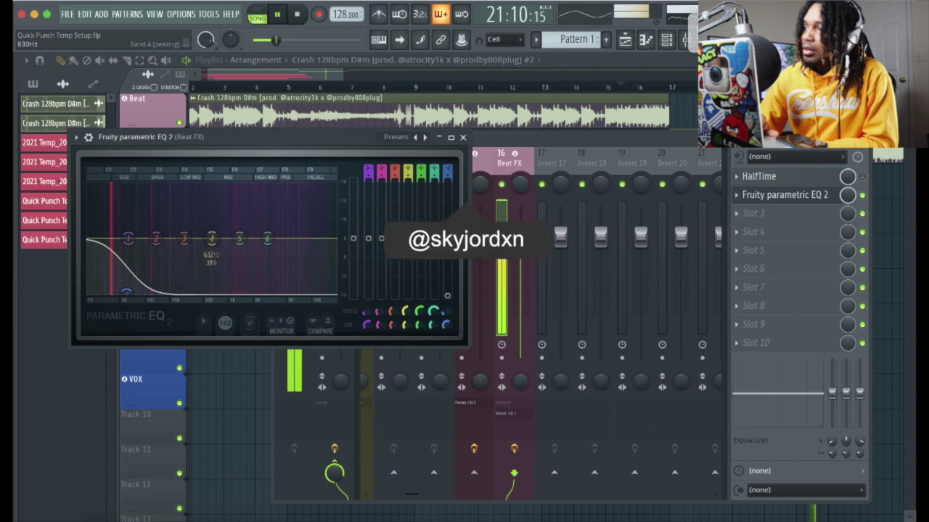
scroll(127, 291, down, 2)
drag(126, 293, 218, 295)
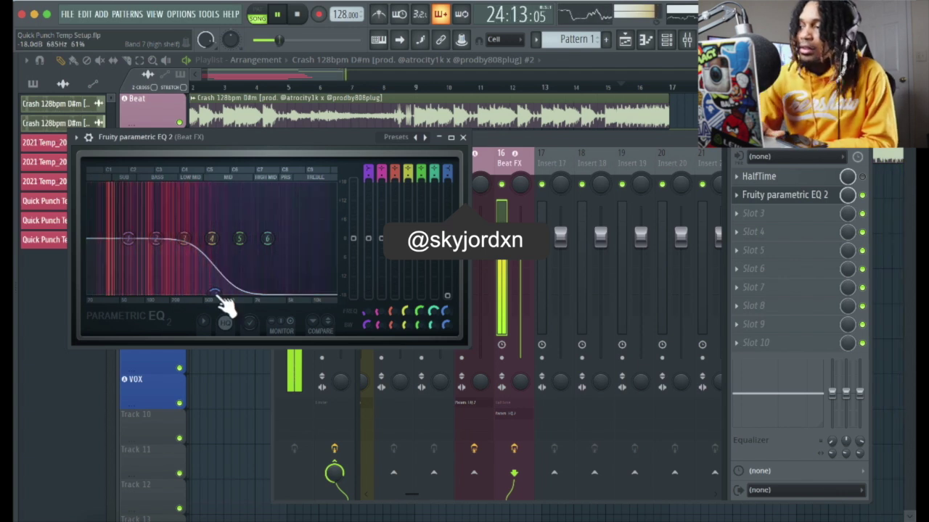
key(space)
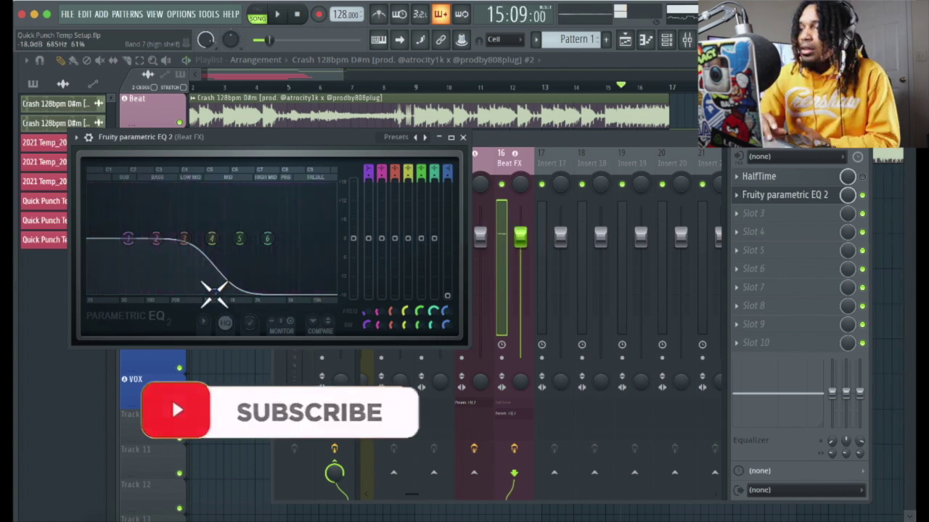
click(456, 136)
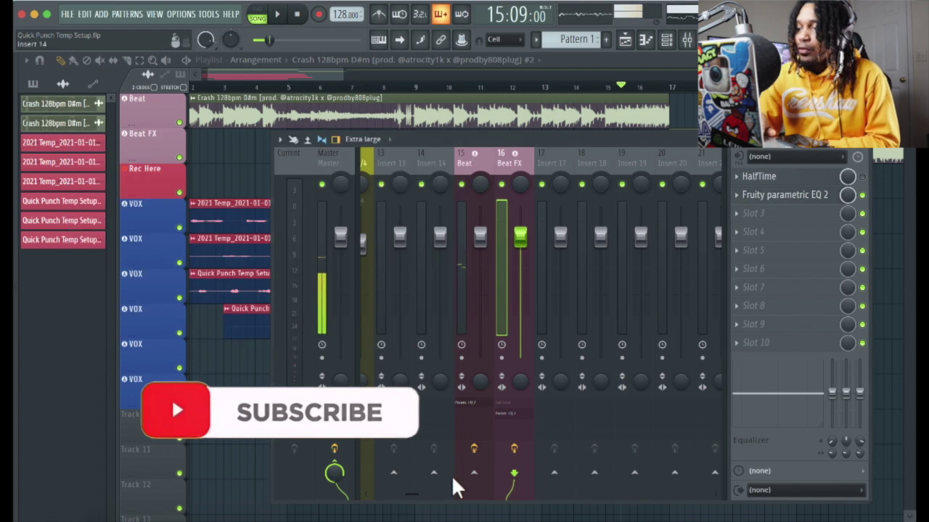
Turn off Automation and Notes in the recording filter
drag(408, 495, 369, 493)
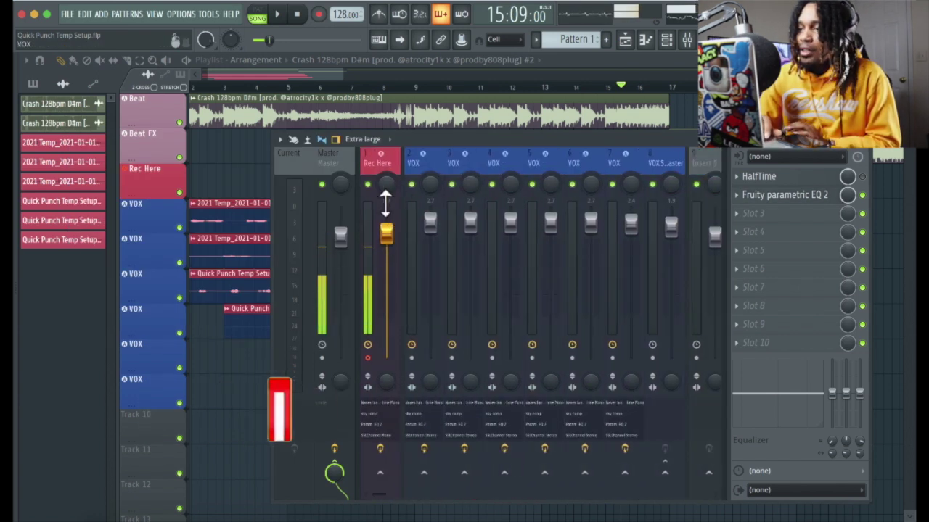
right_click(319, 16)
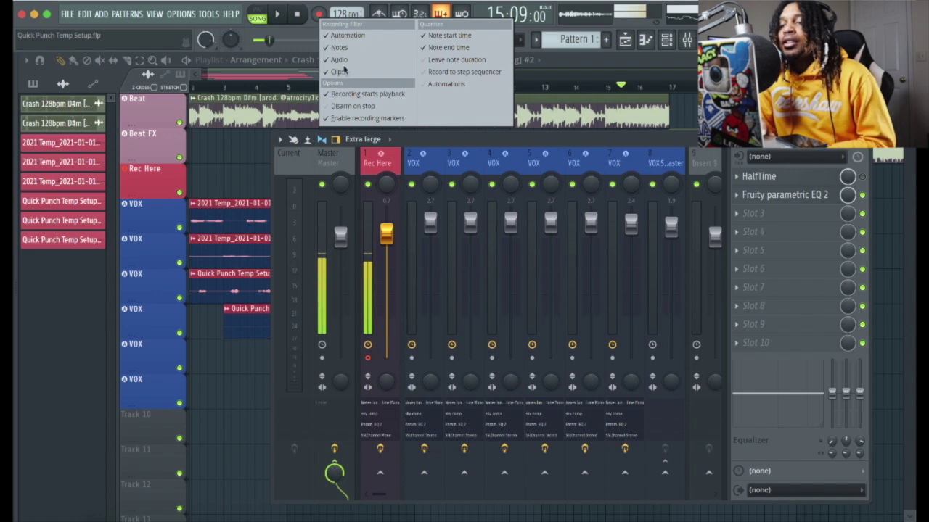
click(345, 35)
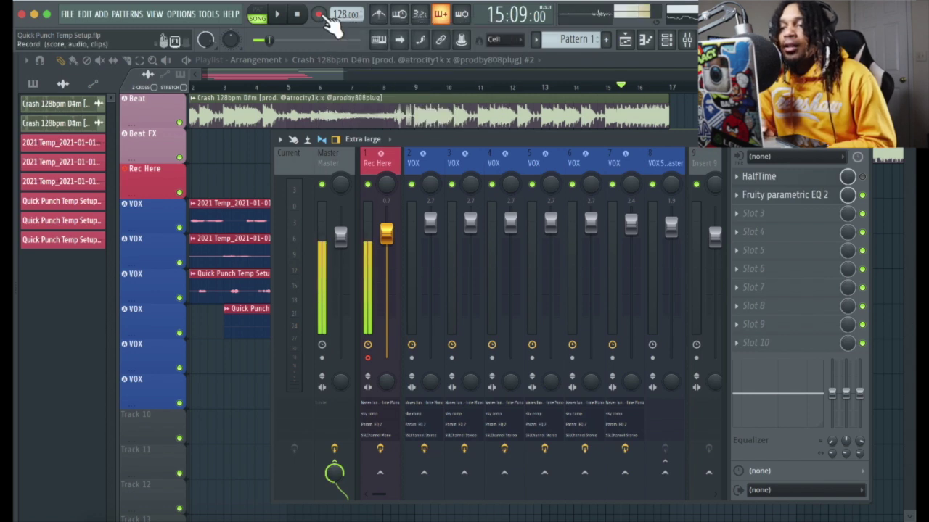
right_click(324, 16)
click(339, 47)
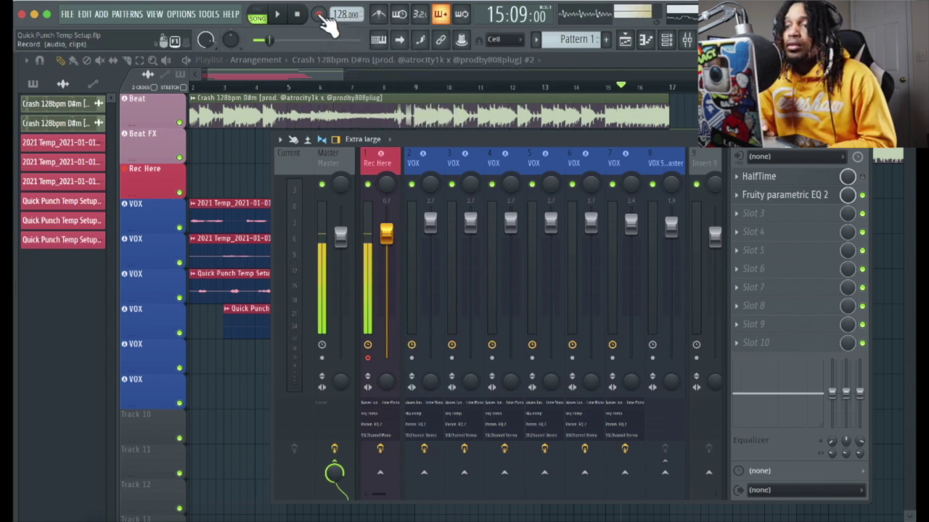
right_click(318, 13)
click(335, 65)
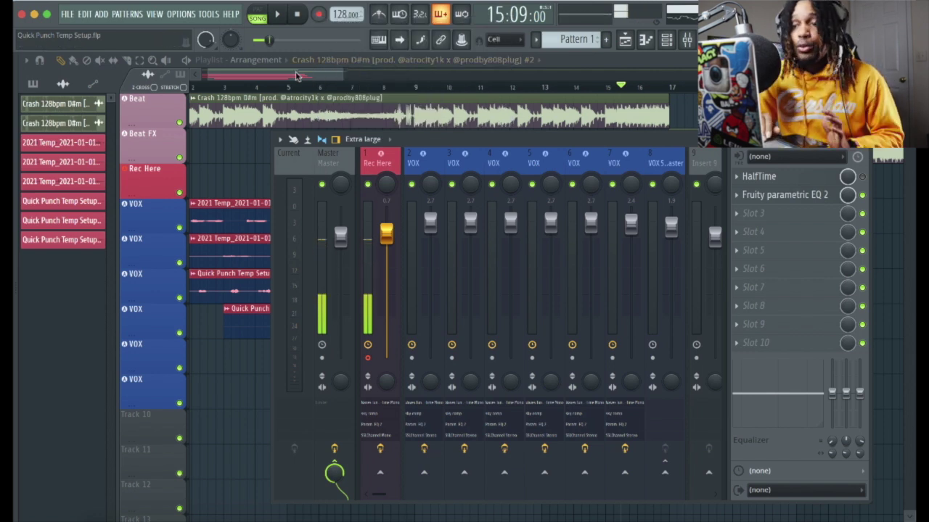
Mute the Beat and Beat FX tracks in the playlist
key(F9)
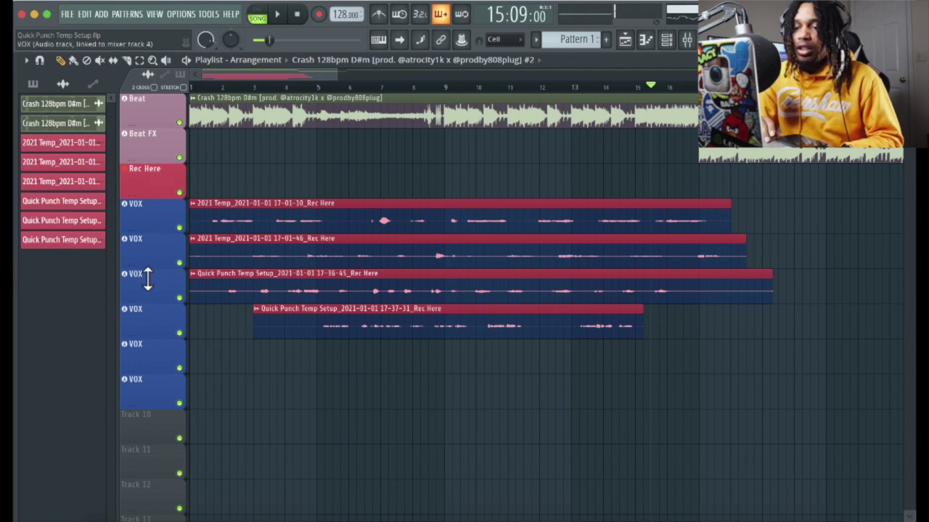
click(687, 40)
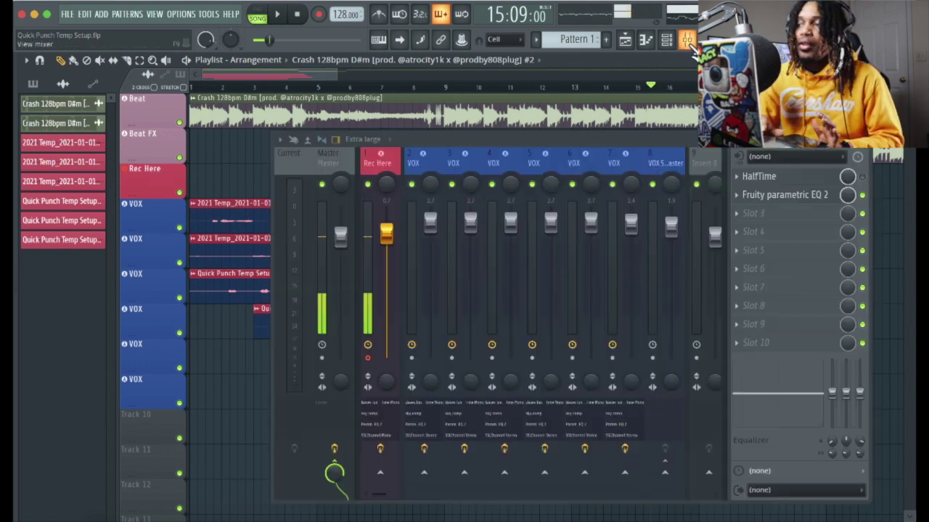
click(179, 122)
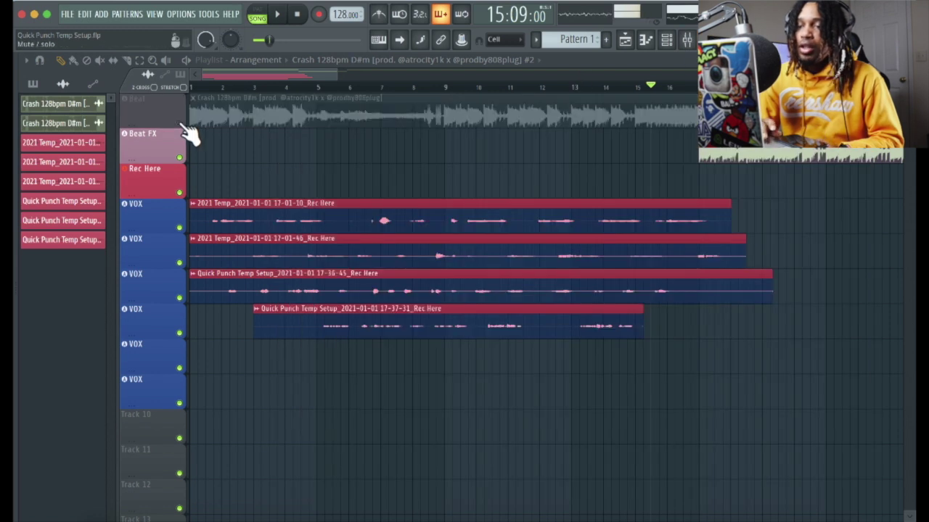
click(180, 158)
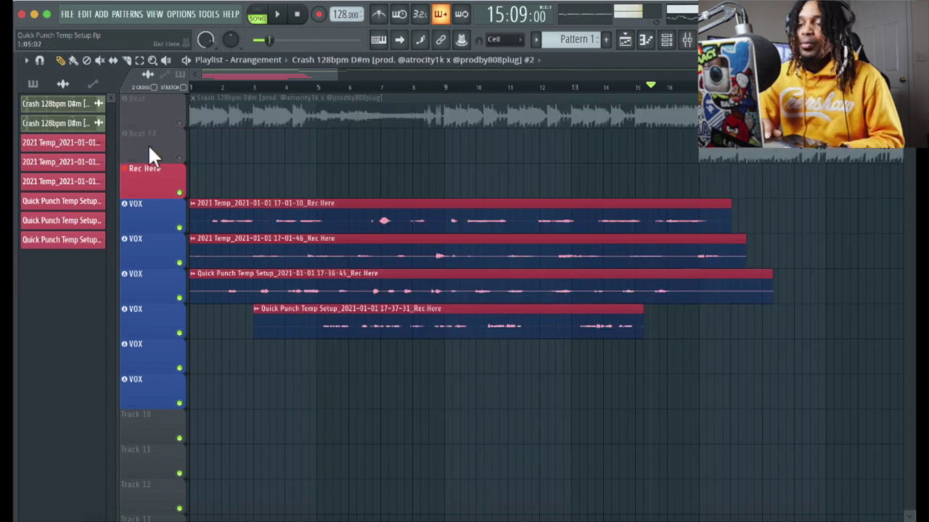
Record a vocal take on Rec Here from 15:09 using the Everything option, and shorten the third VOX clip to just past bar 16
click(318, 15)
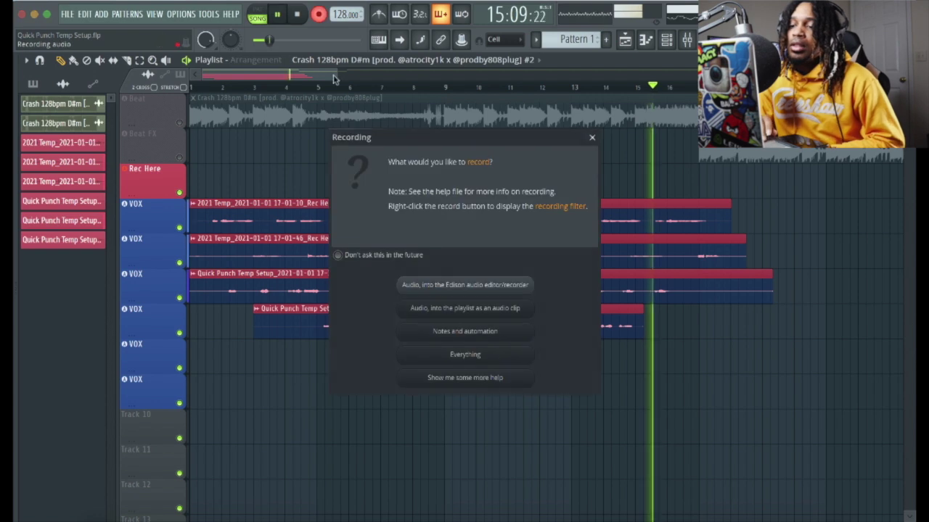
click(417, 356)
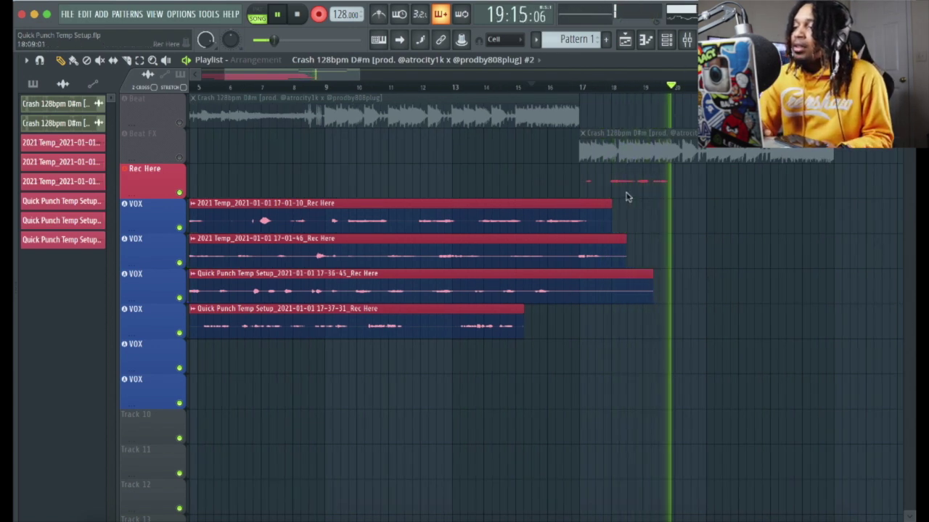
drag(653, 291, 557, 292)
key(space)
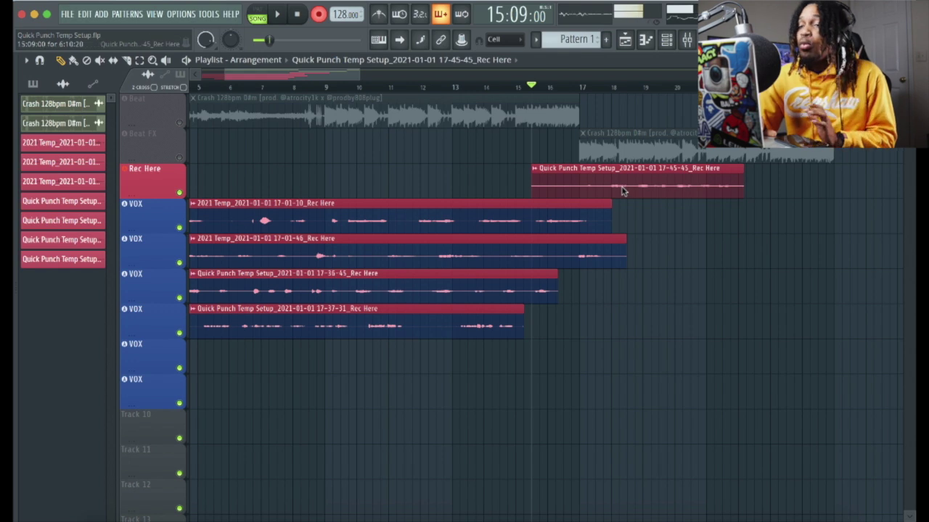
Move the new take from Rec Here to the last VOX track and play it back from bar 17
drag(622, 192, 622, 363)
drag(619, 396, 622, 424)
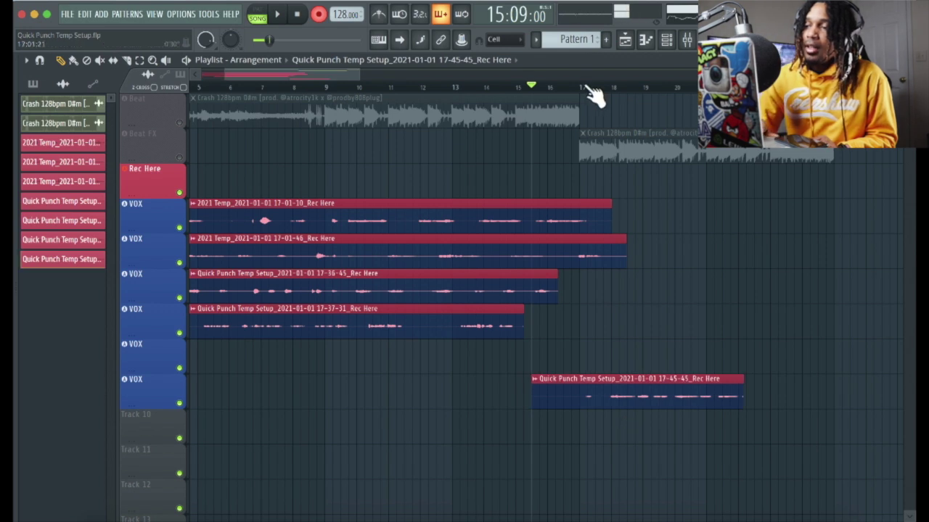
key(space)
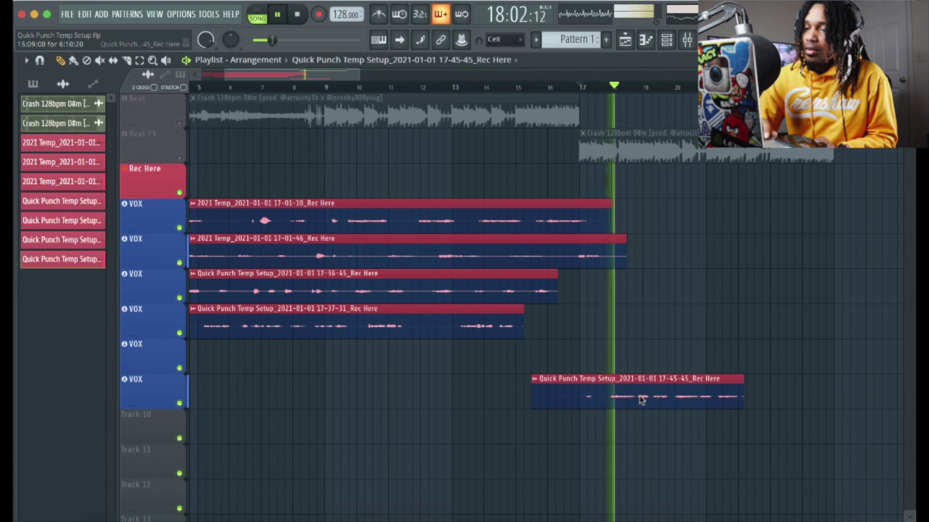
key(space)
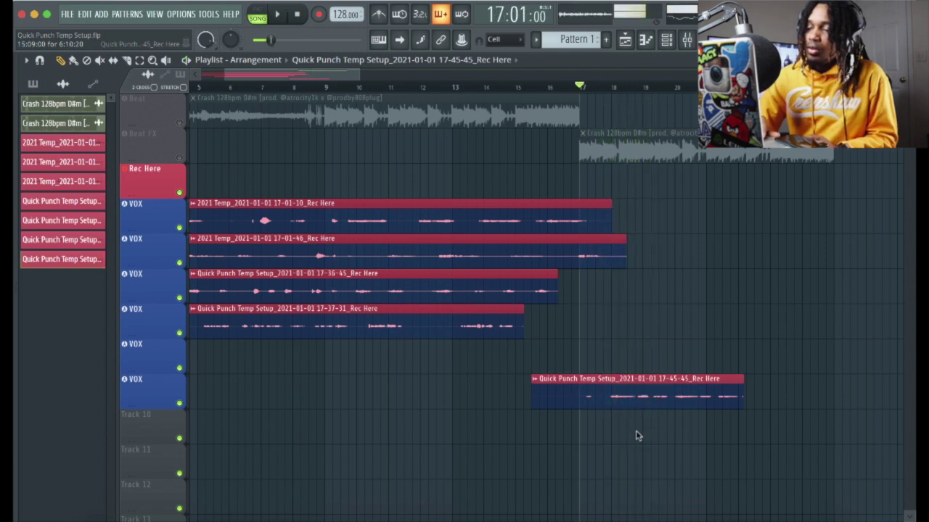
Move the new take down to Track 10 and play it back from bar 17
drag(636, 435, 637, 441)
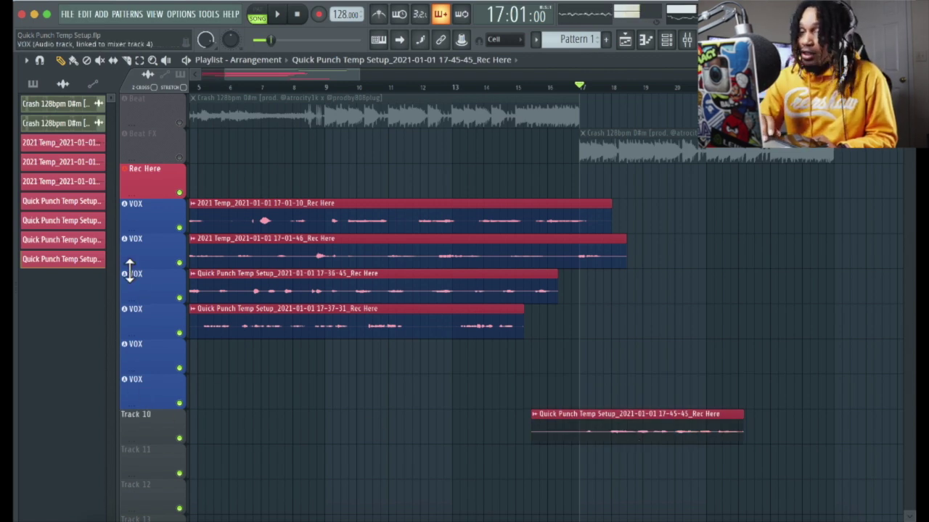
key(space)
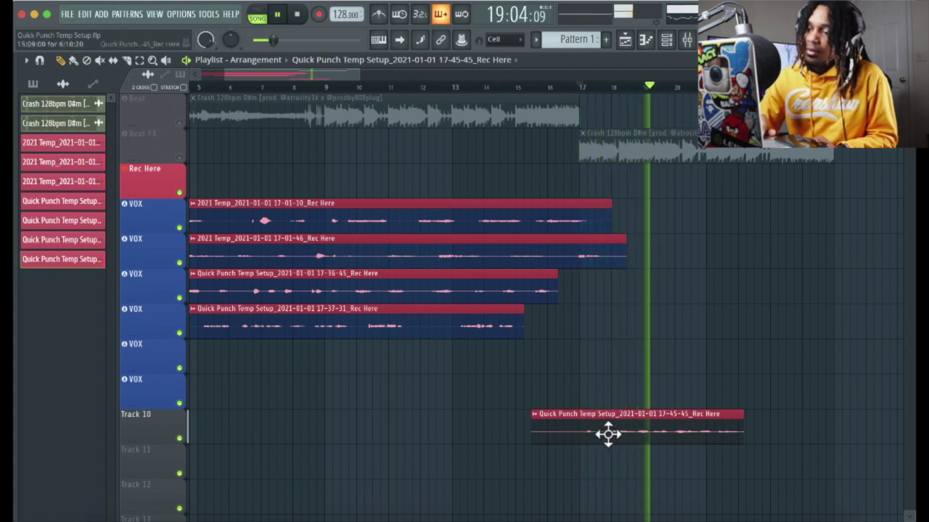
key(space)
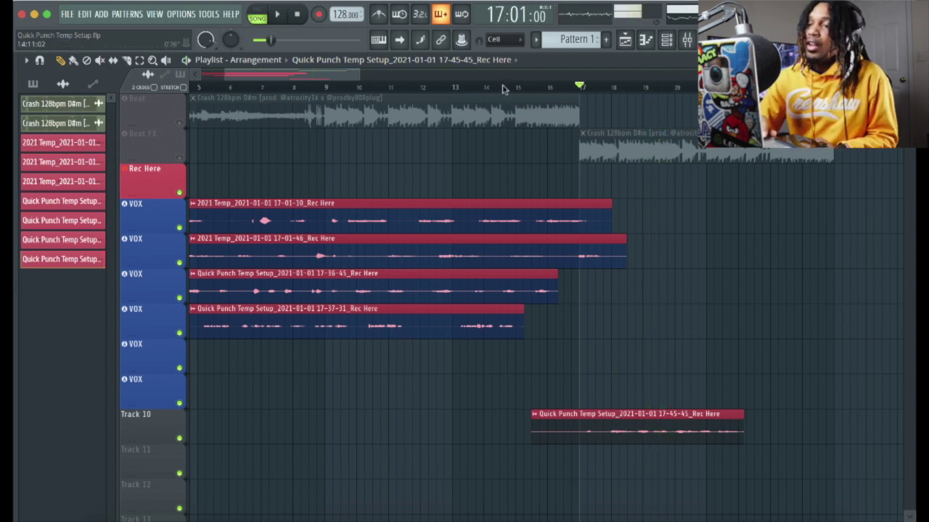
Record another take on Rec Here from 14:09 using the Everything option, and delete its clip from the playlist
click(318, 14)
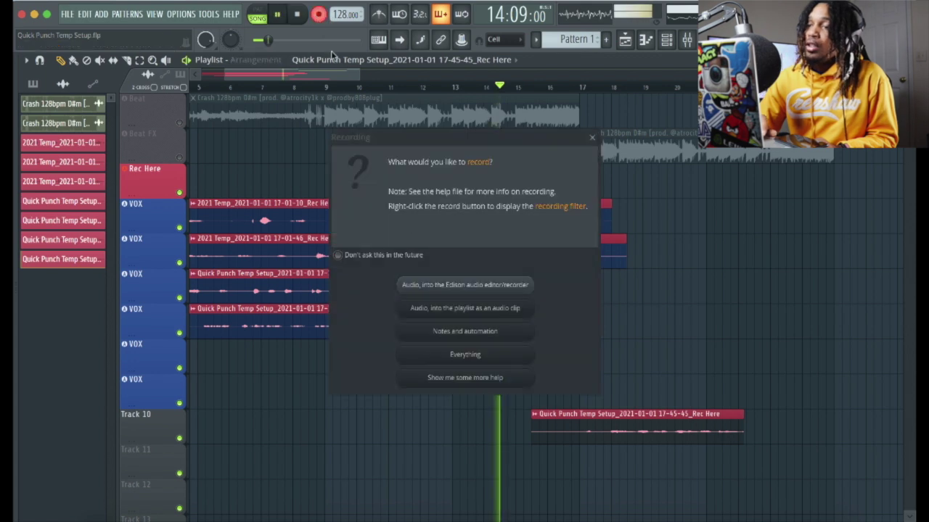
click(472, 356)
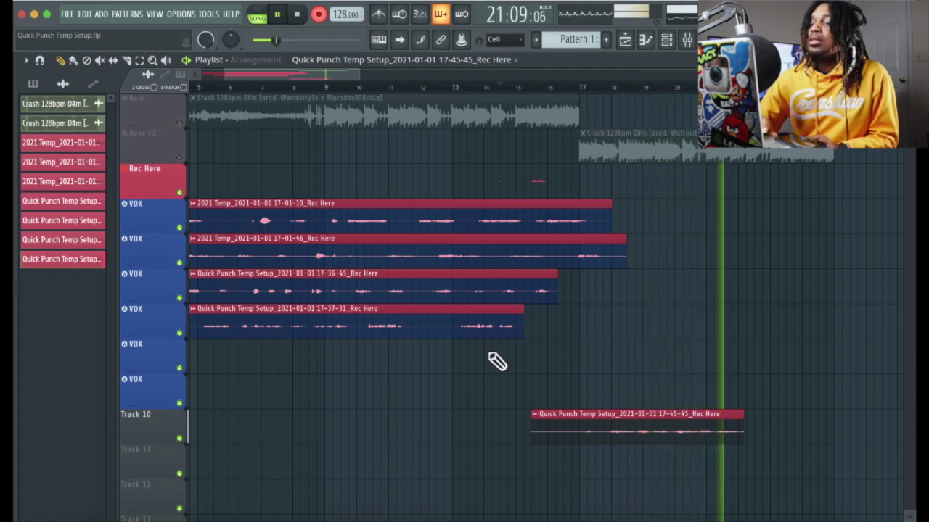
key(space)
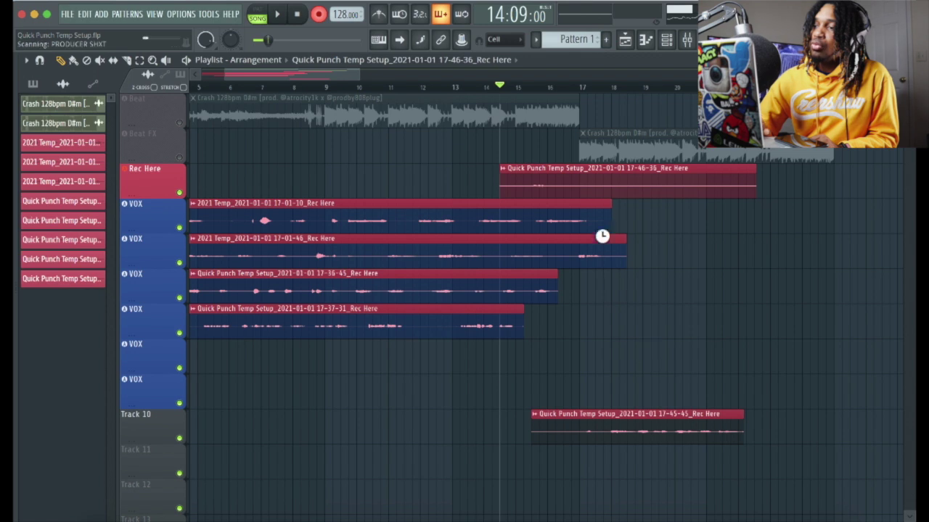
right_click(606, 187)
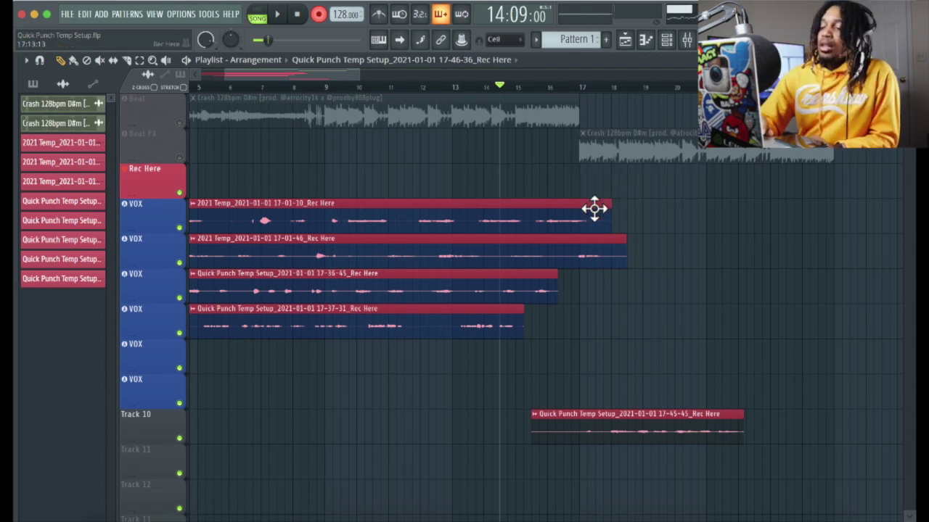
Rename mixer insert 18 as 2nd Person
key(F6)
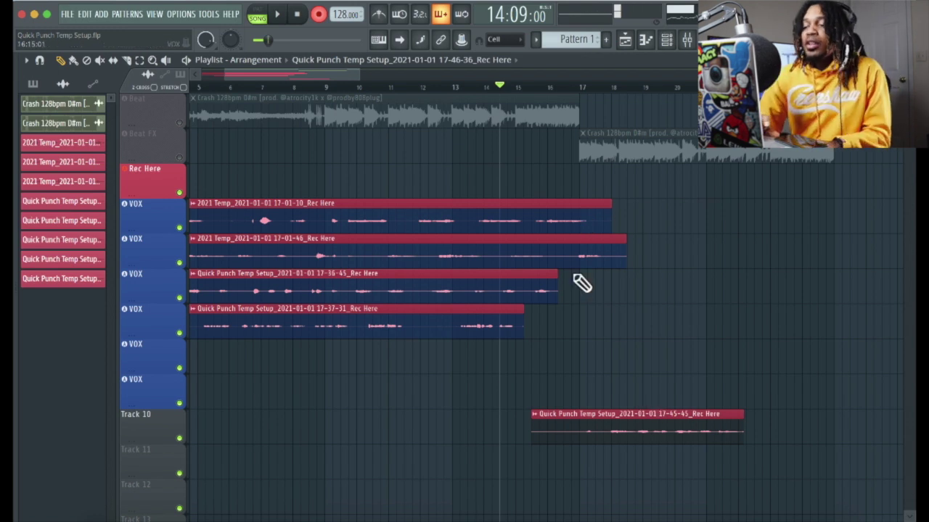
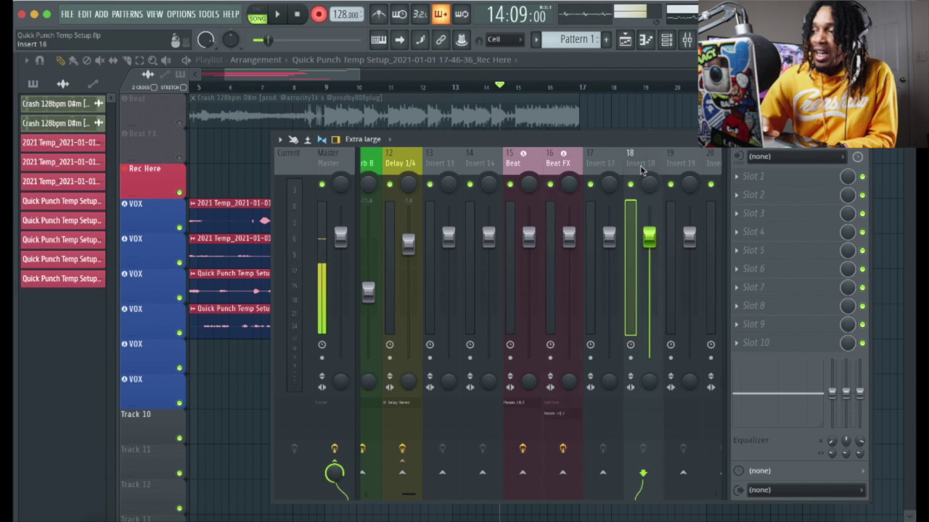
click(688, 167)
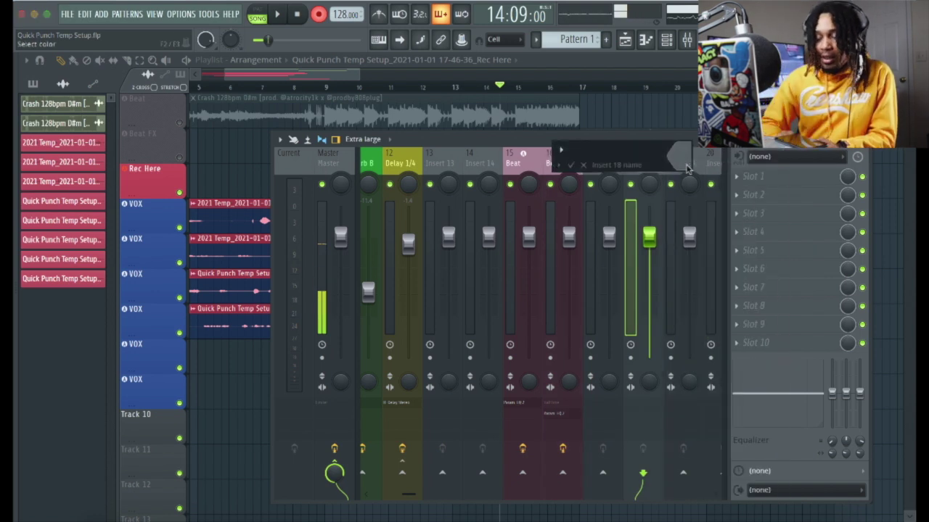
text(2nd Person)
key(Return)
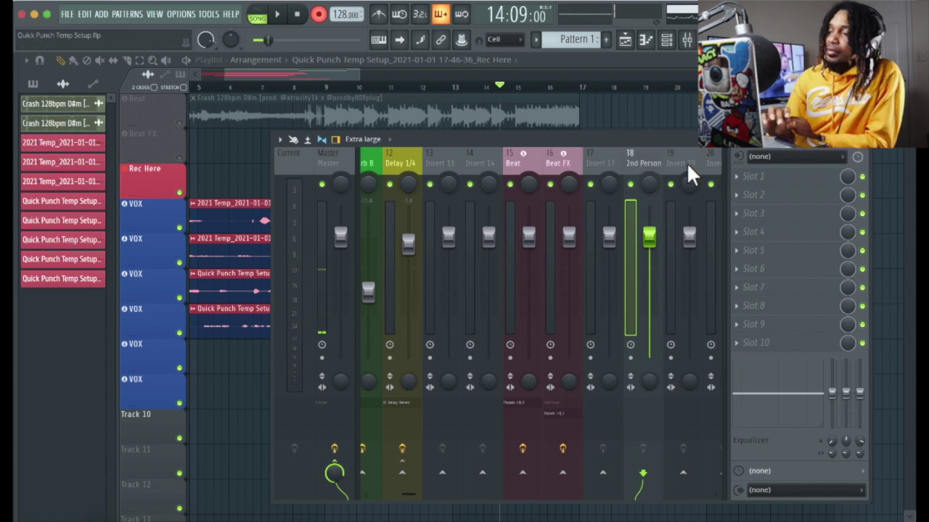
Set playlist Track 10 to audio track mode linked to mixer insert 18, 2nd Person
key(F9)
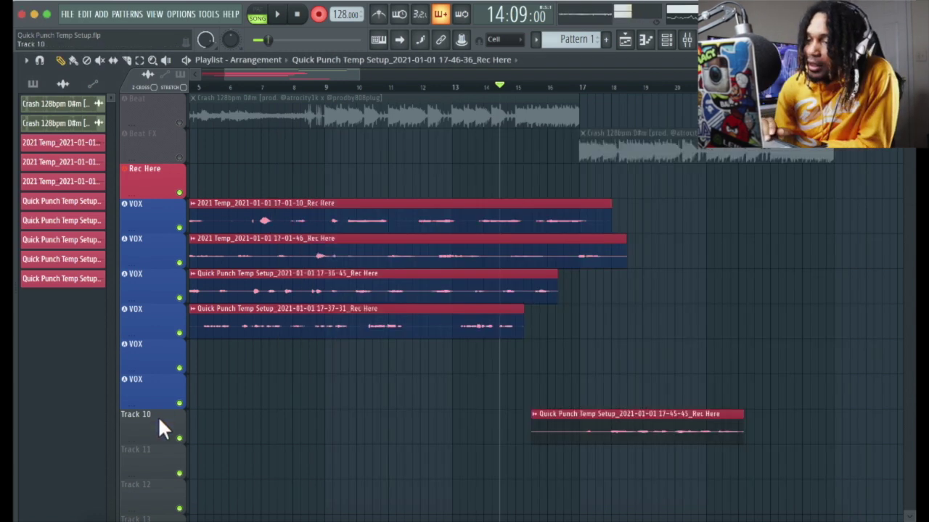
right_click(159, 419)
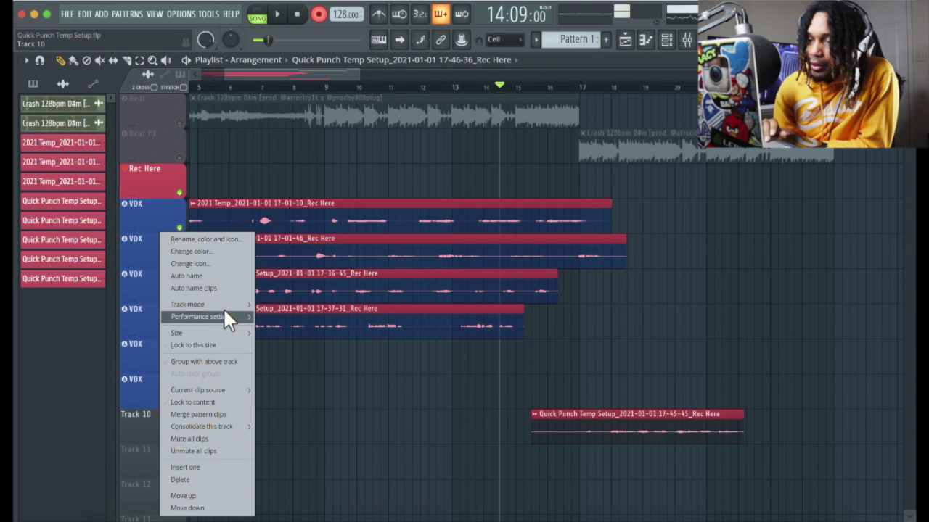
mouse_move(224, 308)
mouse_move(294, 310)
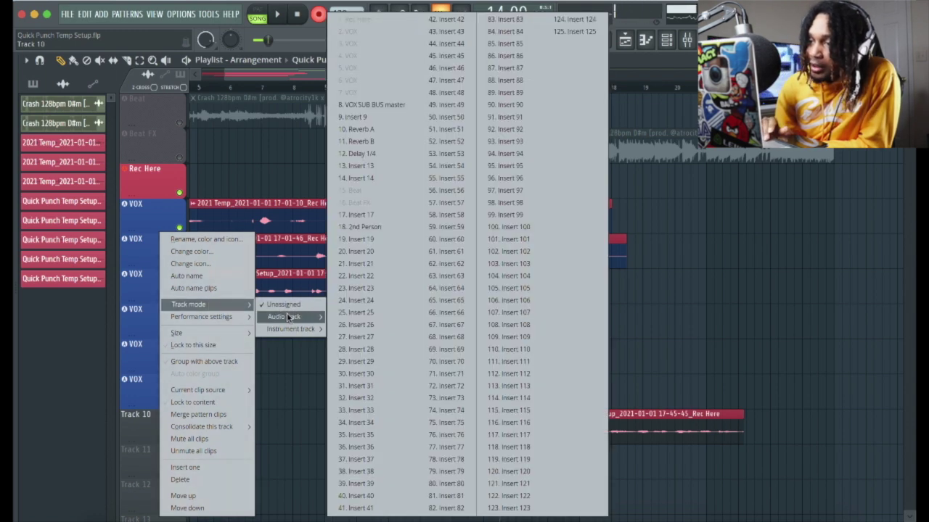
click(370, 227)
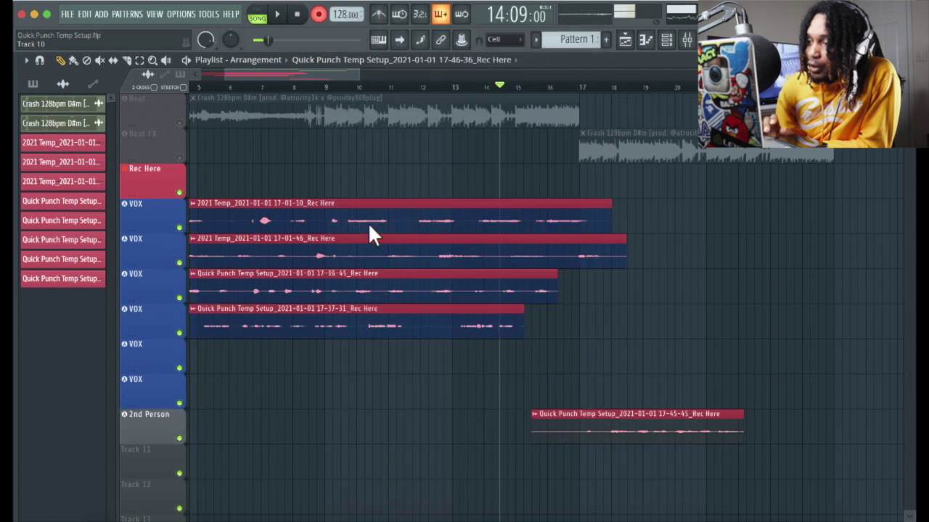
Set the playback position to 17:05 and move the take from the 2nd Person track up to the last VOX track
click(687, 40)
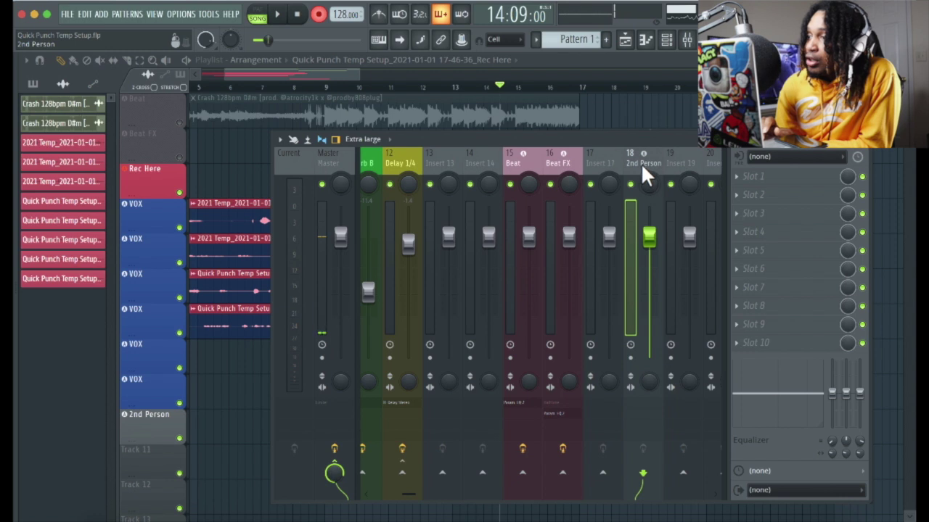
drag(607, 139, 653, 348)
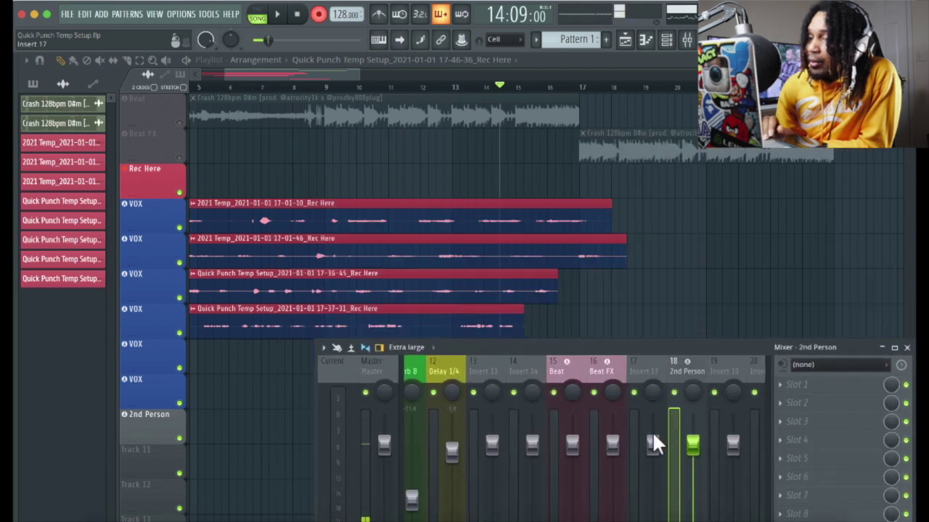
drag(652, 431, 653, 486)
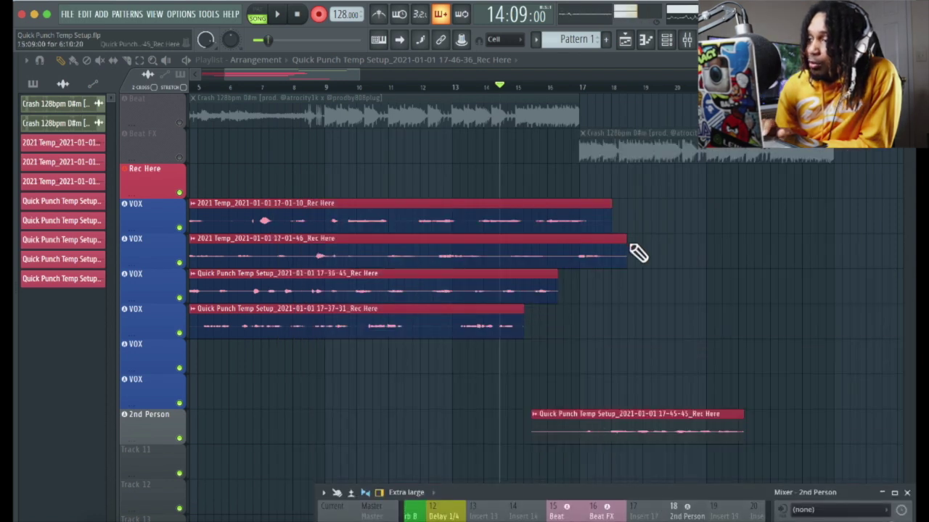
click(599, 91)
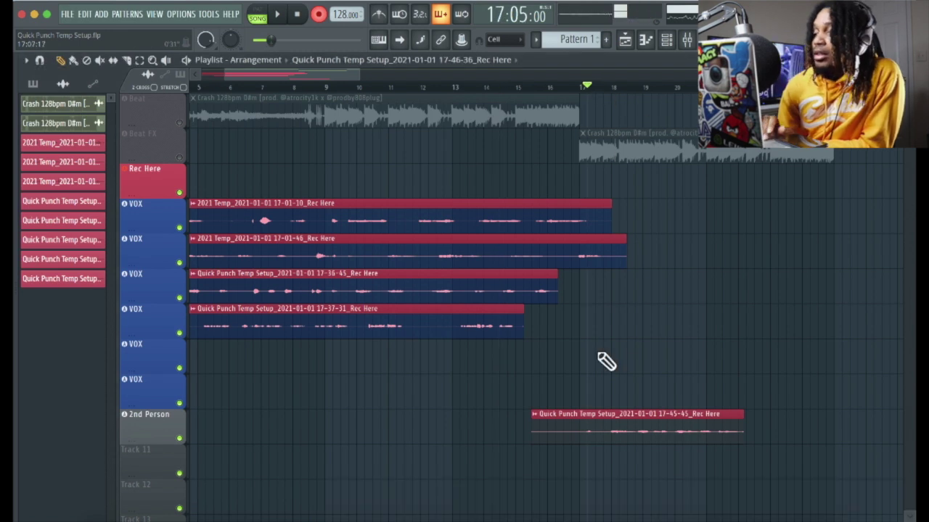
drag(589, 385, 597, 388)
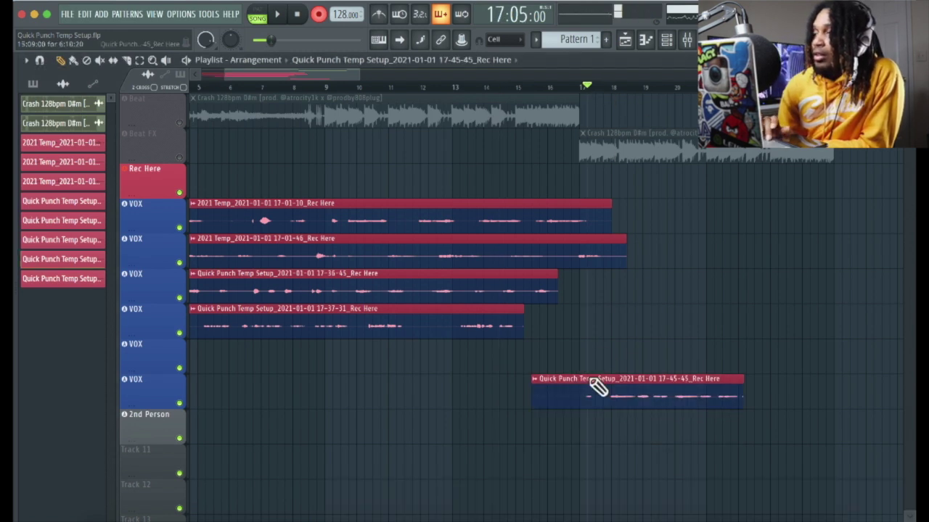
Play the take on the last VOX track from 17:05 while watching the 2nd Person mixer channel
click(687, 39)
drag(541, 486, 540, 297)
drag(541, 244, 438, 190)
drag(387, 107, 369, 58)
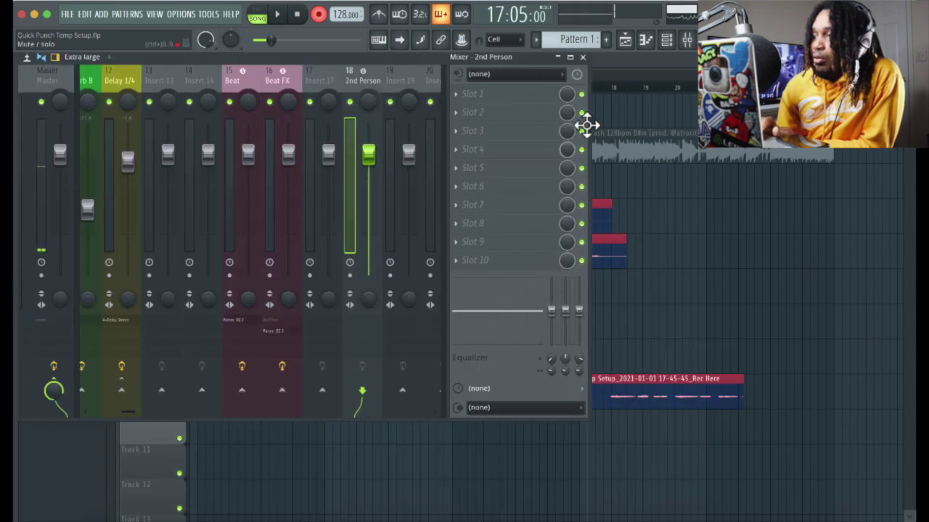
key(space)
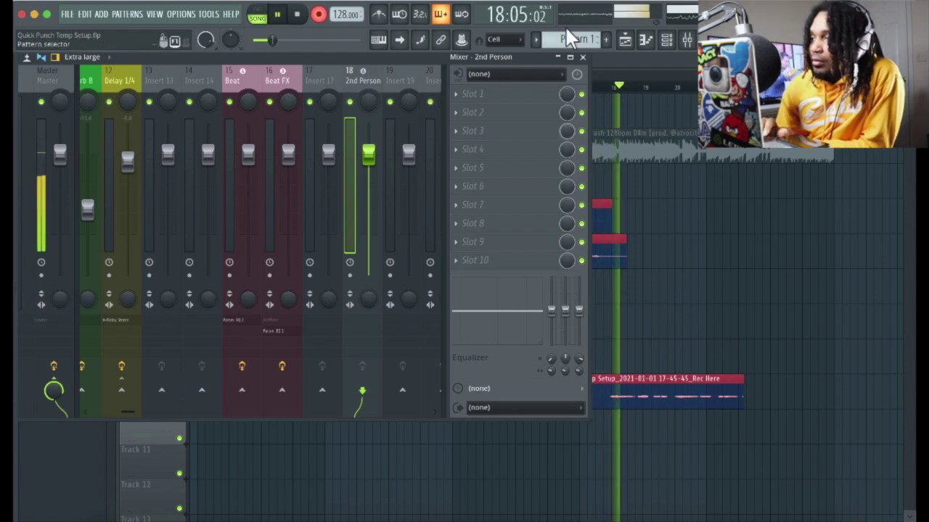
drag(590, 219, 503, 231)
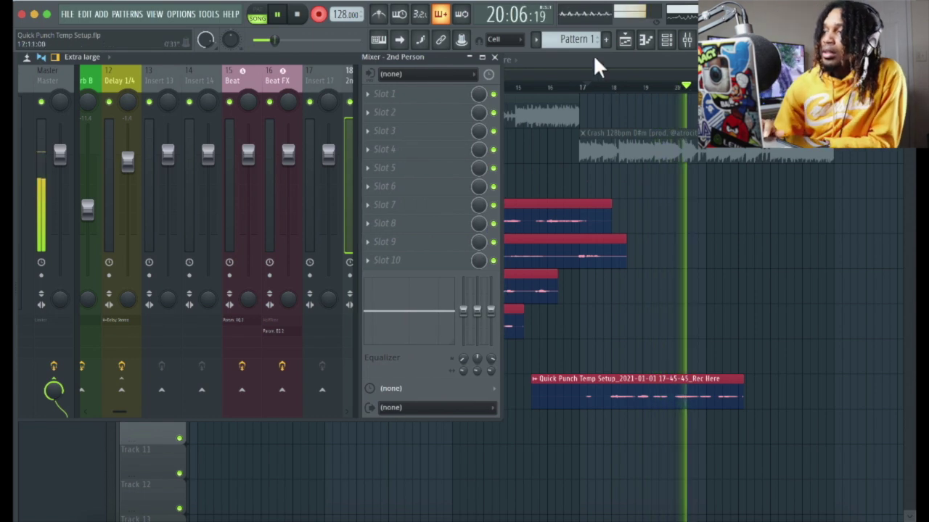
key(F9)
key(space)
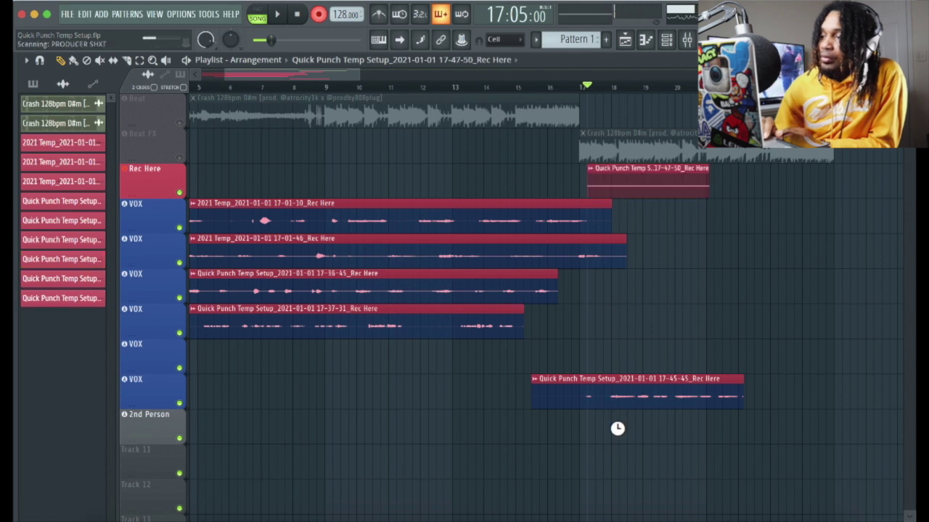
Move the take down to the 2nd Person track and play it from 17:05 while watching its mixer channel's level
drag(617, 444, 616, 441)
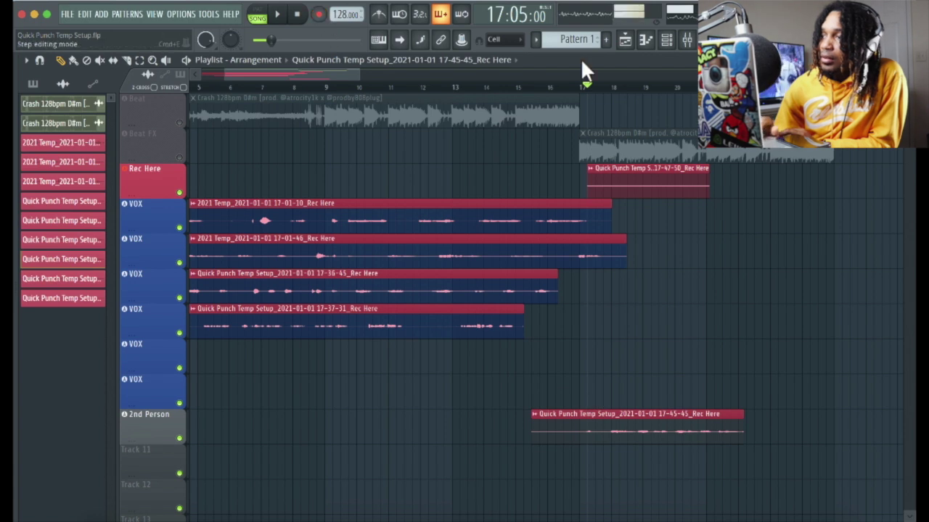
click(686, 39)
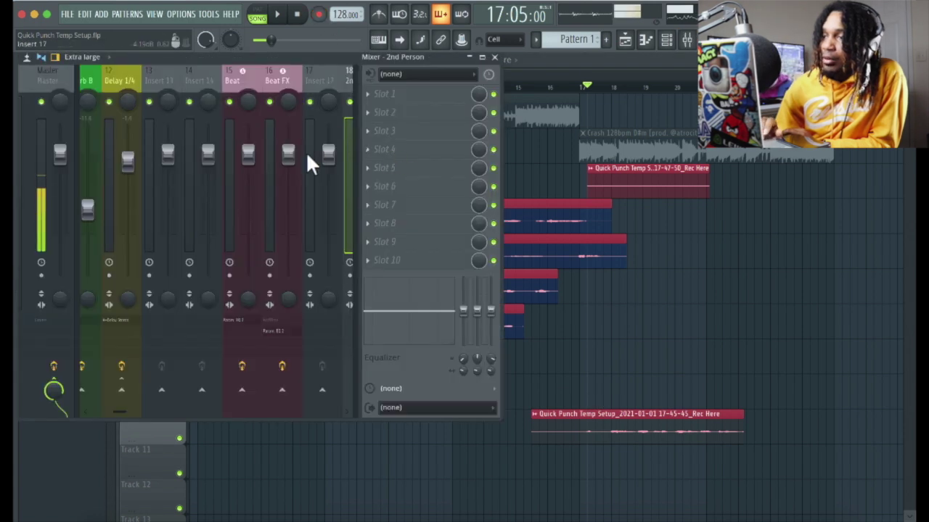
drag(116, 407, 125, 407)
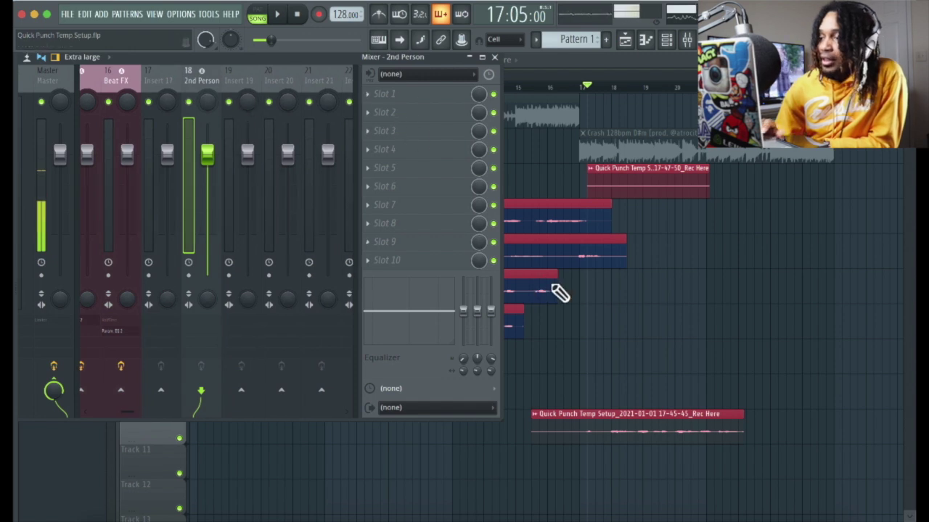
drag(316, 57, 553, 3)
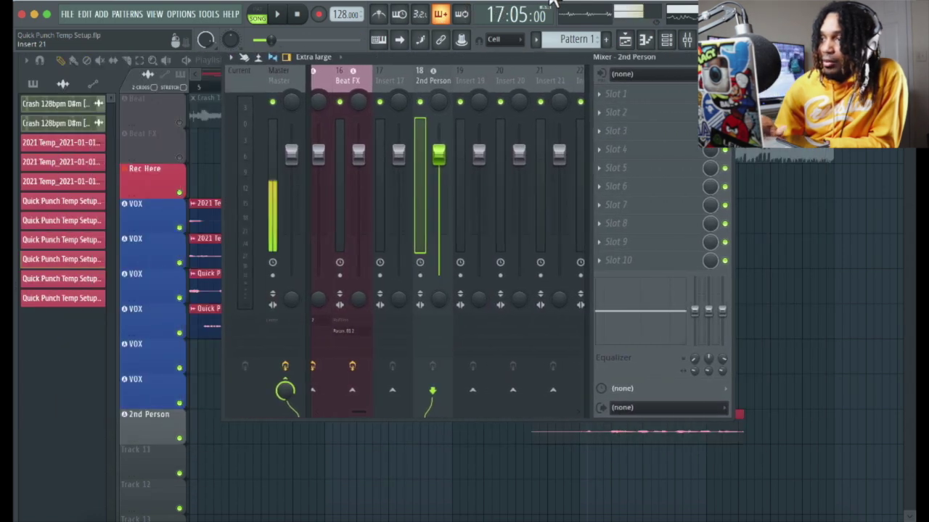
key(space)
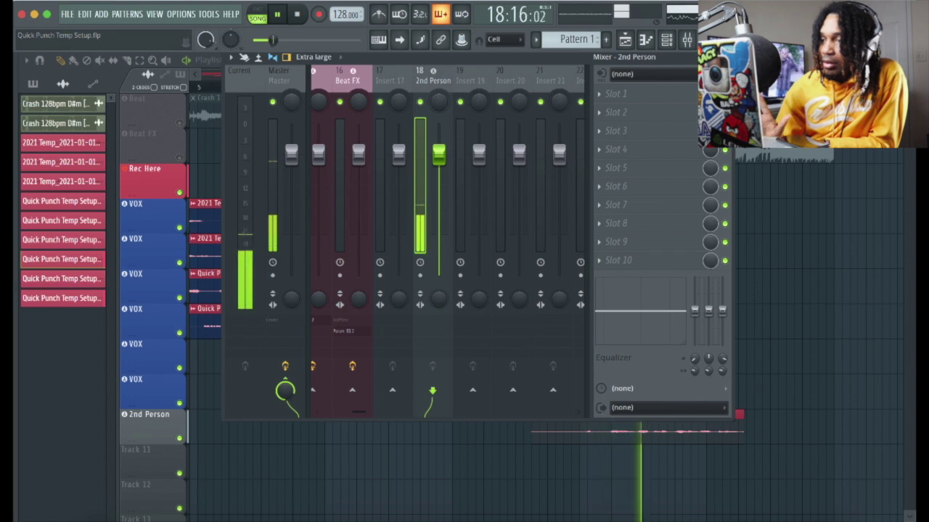
key(space)
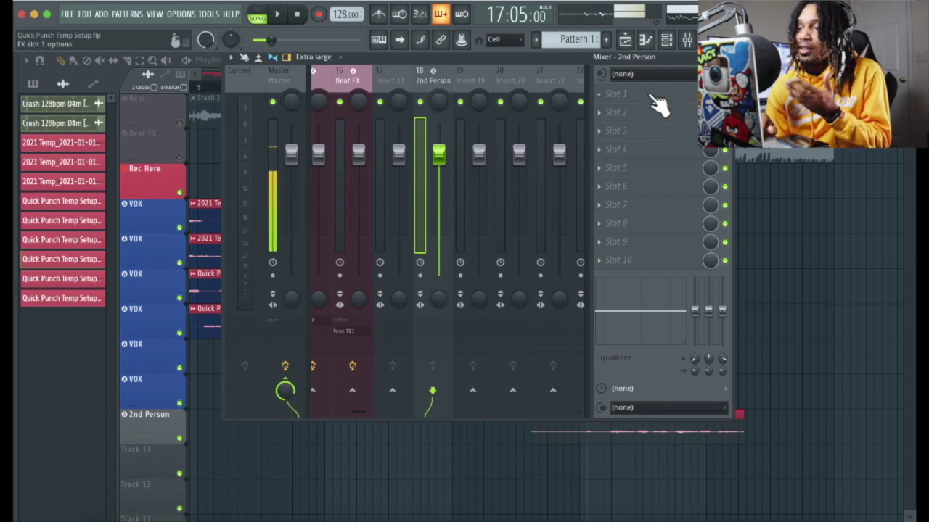
Browse the plugins for the first 2nd Person effect slot, and delete the clips on 2nd Person and Rec Here from the playlist
click(606, 94)
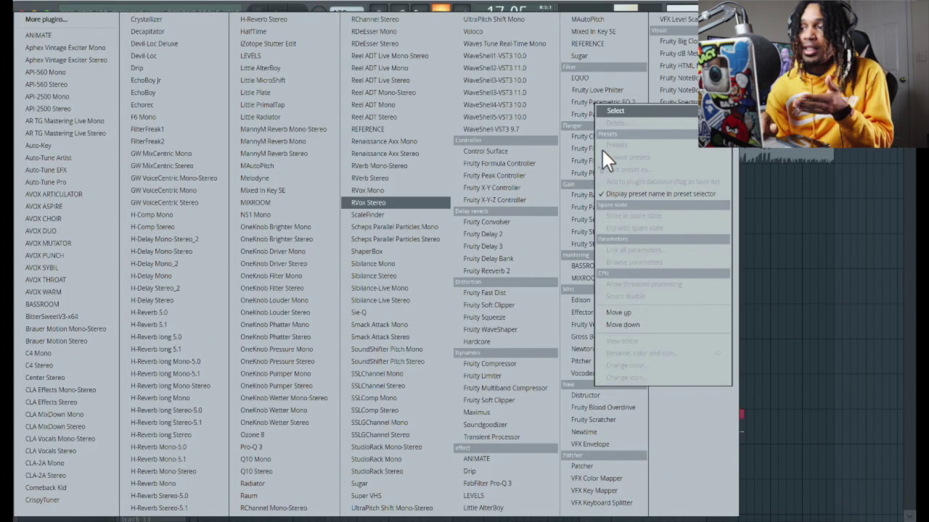
click(812, 225)
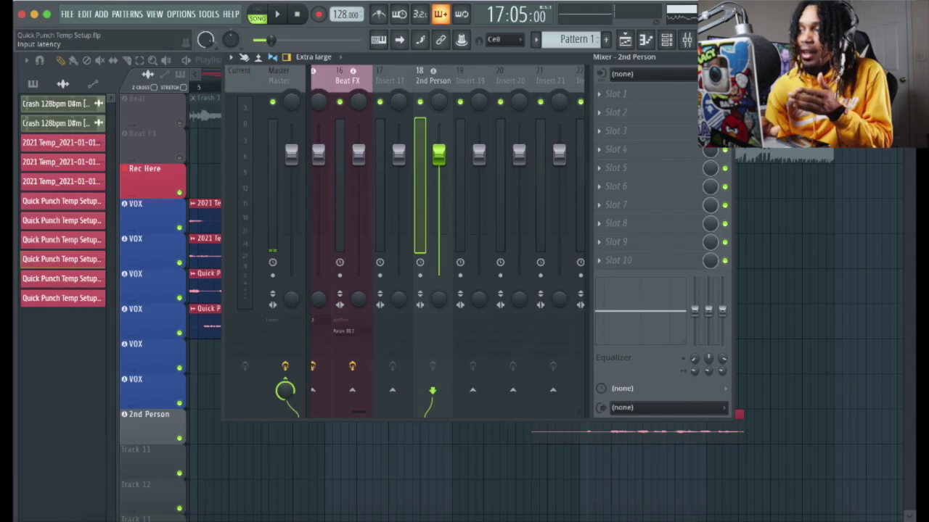
key(F9)
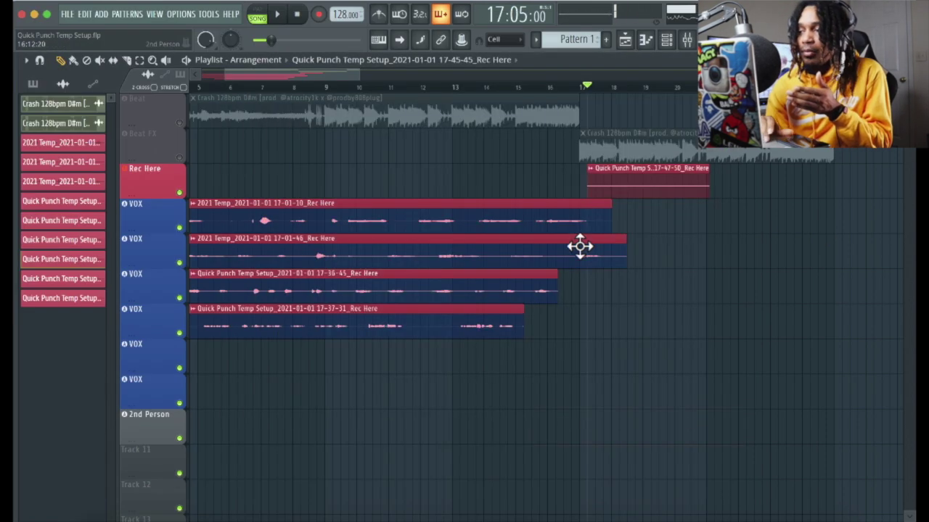
right_click(617, 190)
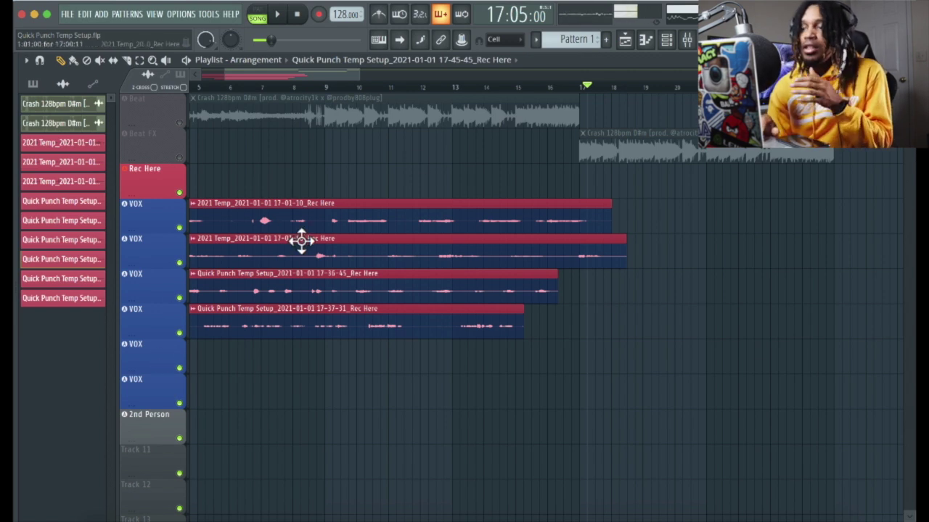
Examine the effect chains and routing of the VOX mixer tracks, ending on the first VOX track
click(688, 42)
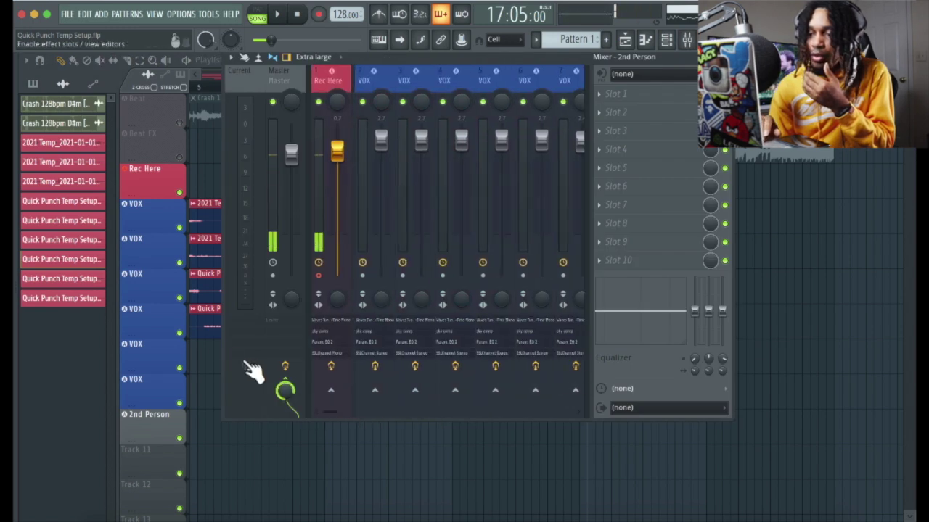
drag(221, 352, 88, 355)
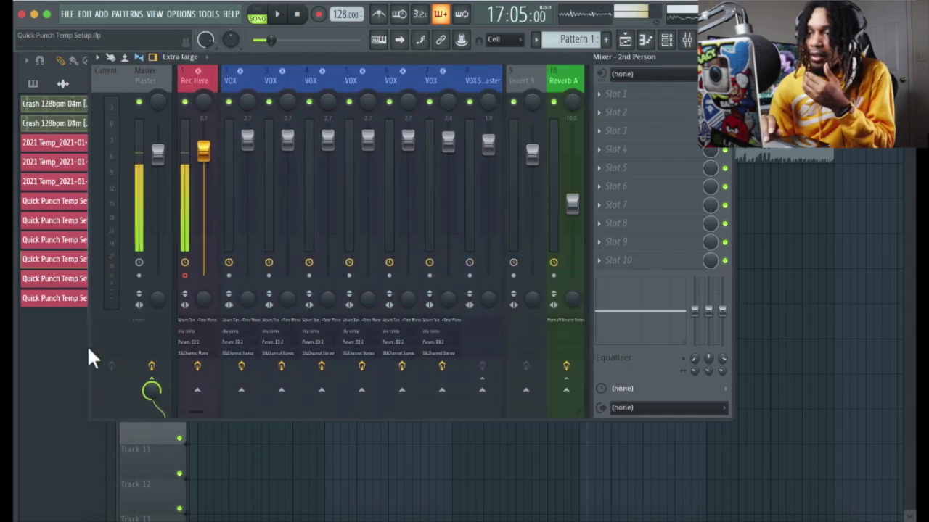
click(249, 78)
click(276, 76)
drag(340, 76, 440, 73)
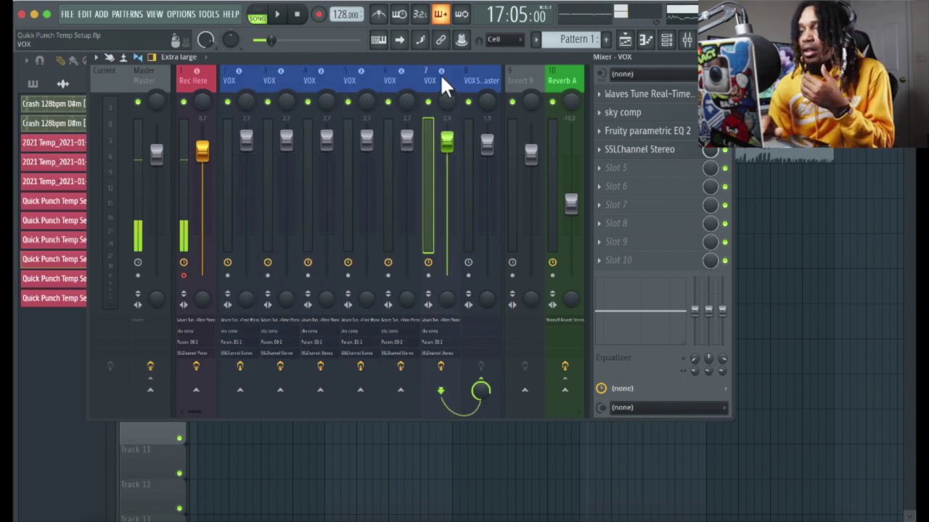
click(250, 78)
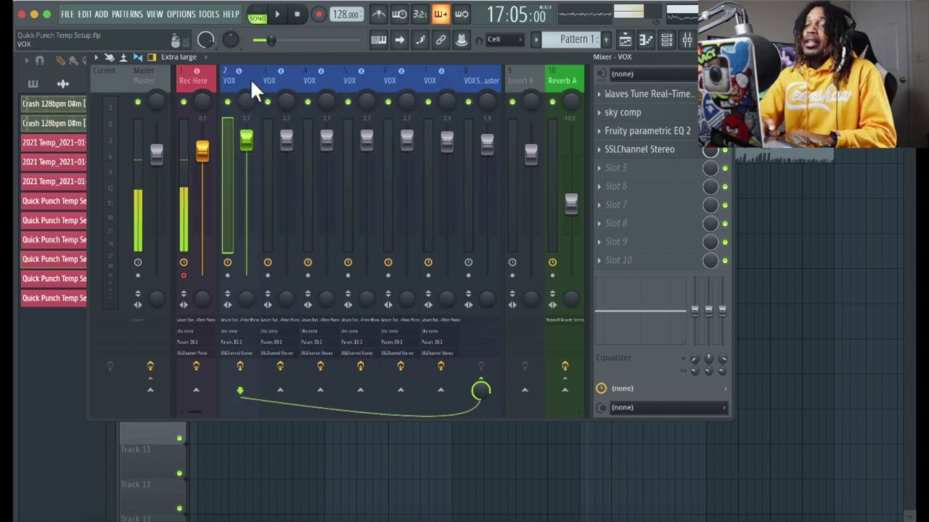
Delete the Fruity parametric EQ 2 and SSLChannel Stereo plugins from the first VOX mixer track
click(599, 132)
click(616, 162)
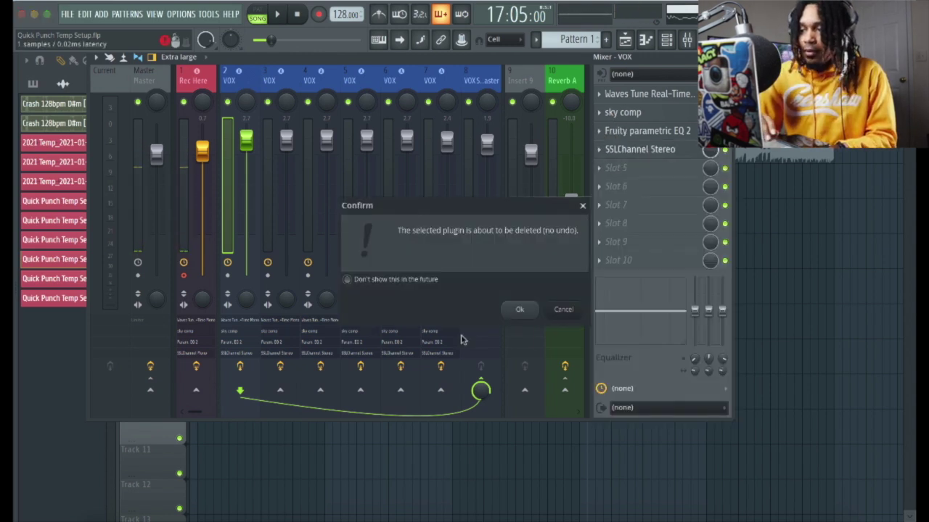
click(525, 312)
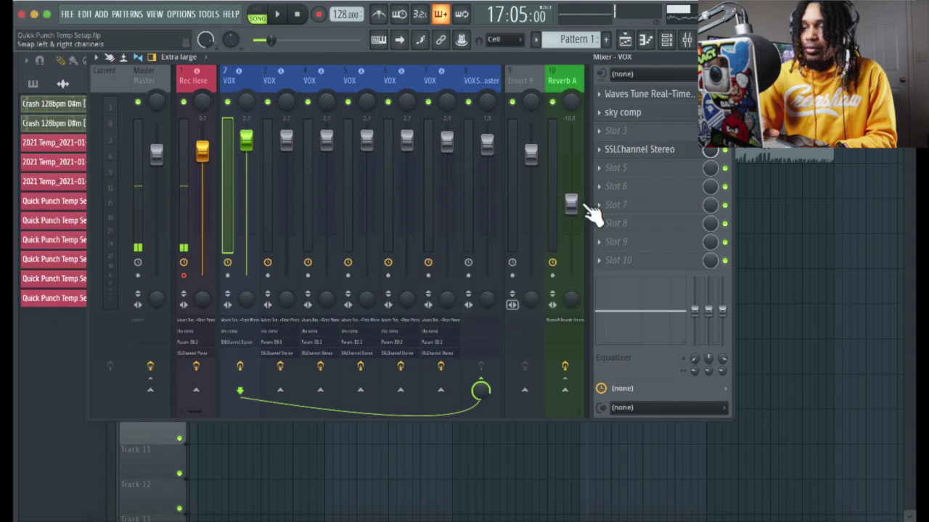
click(599, 148)
click(614, 179)
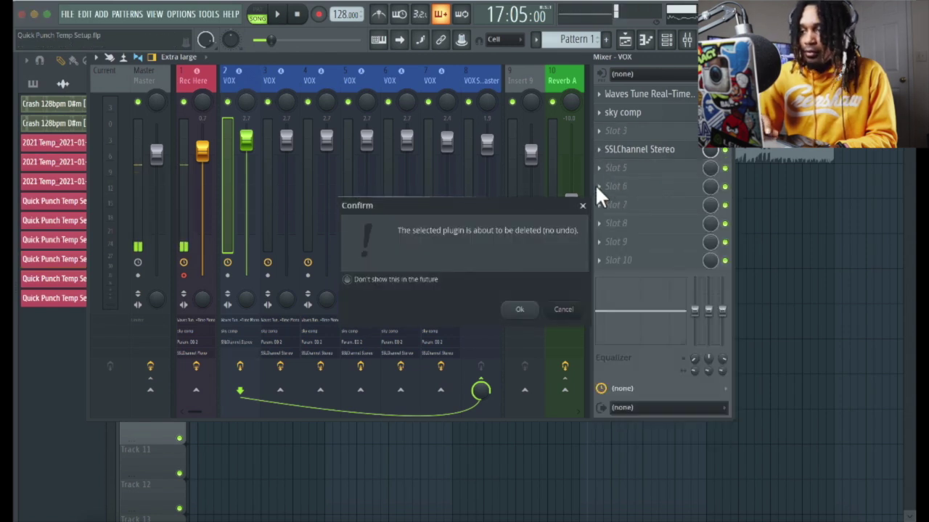
click(523, 310)
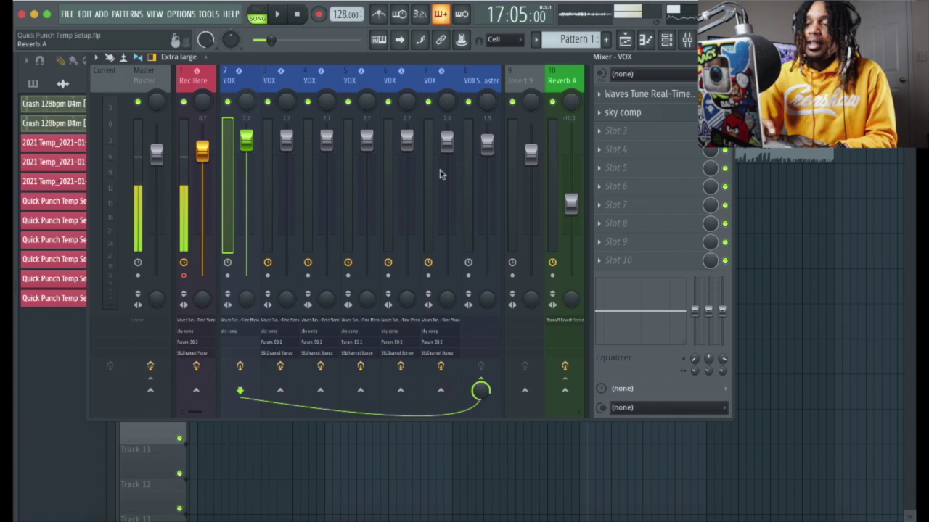
Delete the sky comp, Fruity parametric EQ 2 and SSLChannel Stereo plugins from the second VOX mixer track
click(270, 82)
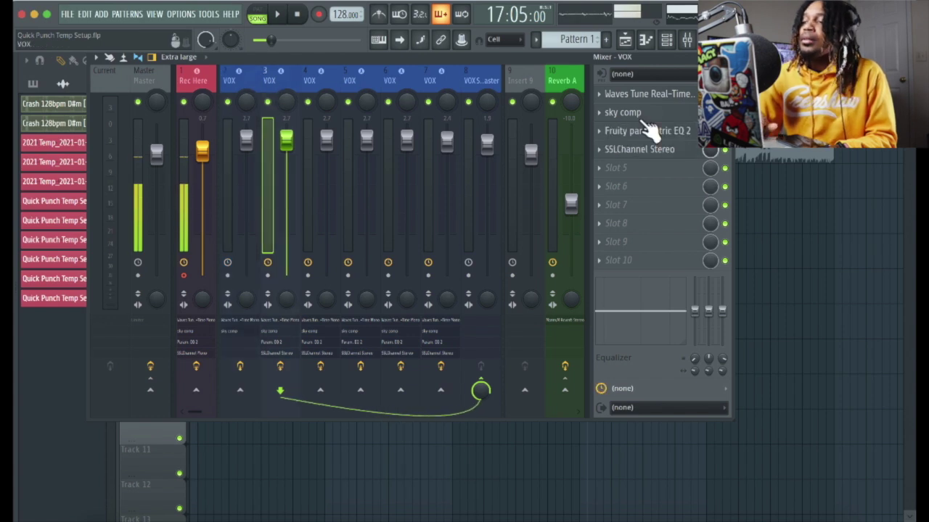
click(599, 113)
click(614, 141)
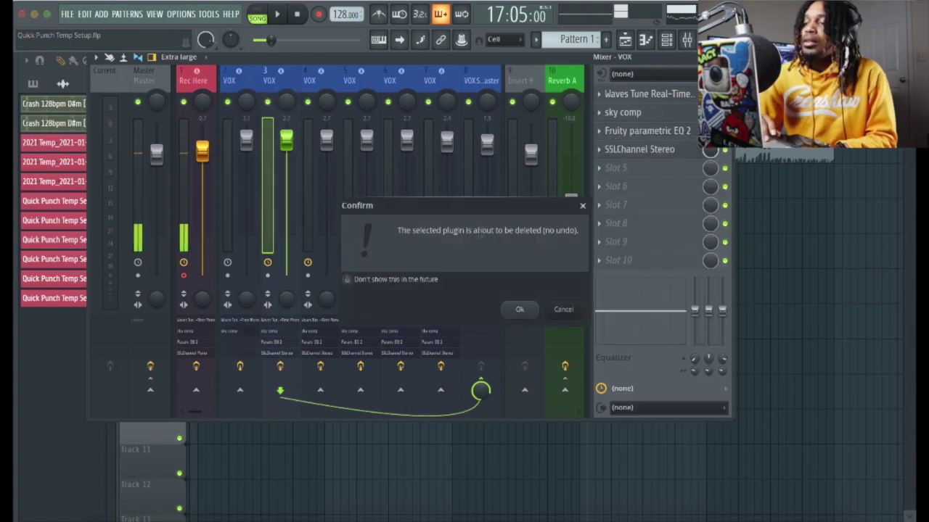
click(520, 312)
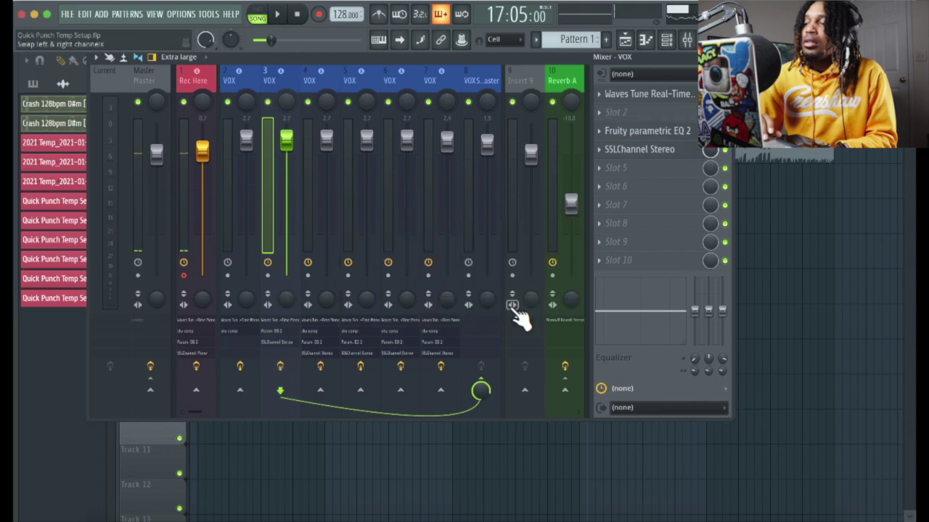
click(599, 132)
click(618, 160)
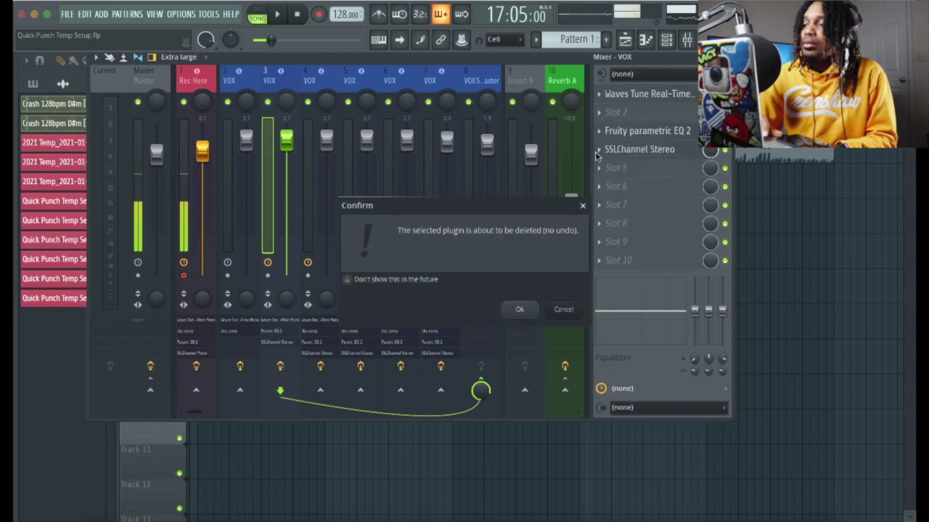
click(516, 310)
click(599, 148)
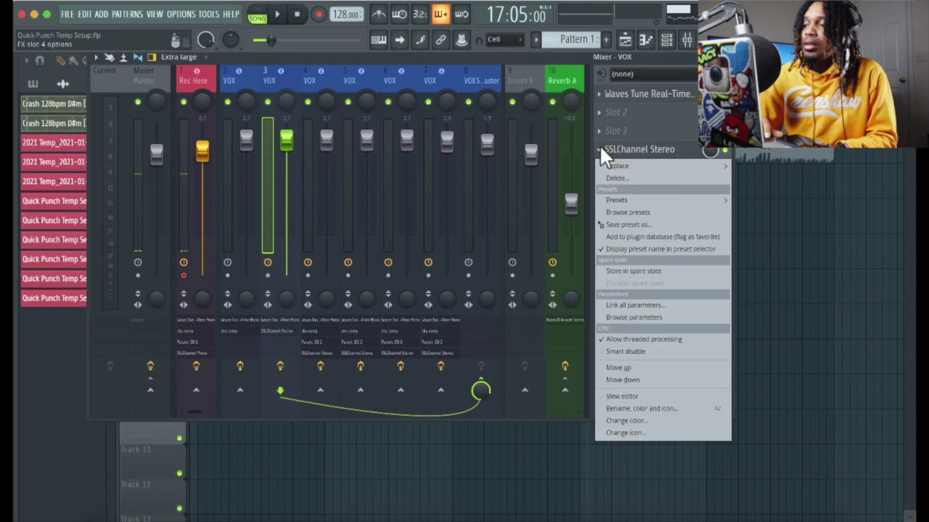
click(616, 178)
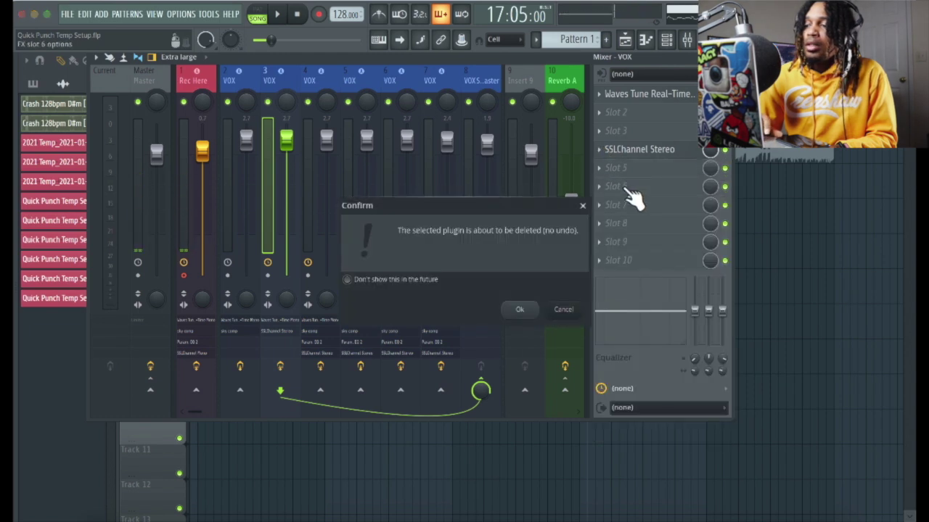
click(514, 309)
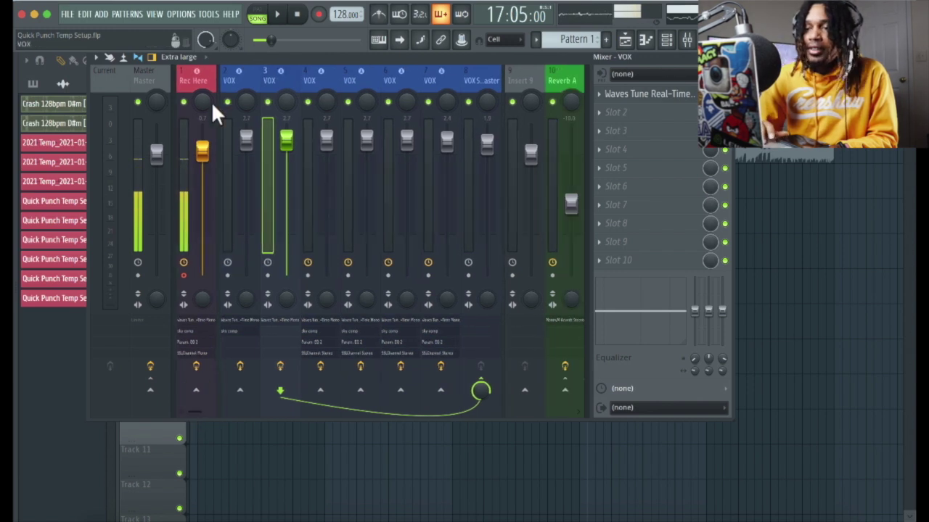
Look over the reverb, delay and beat mixer tracks, view the Rec Here effect chain and close the mixer
drag(191, 406, 208, 402)
scroll(210, 412, down, 1)
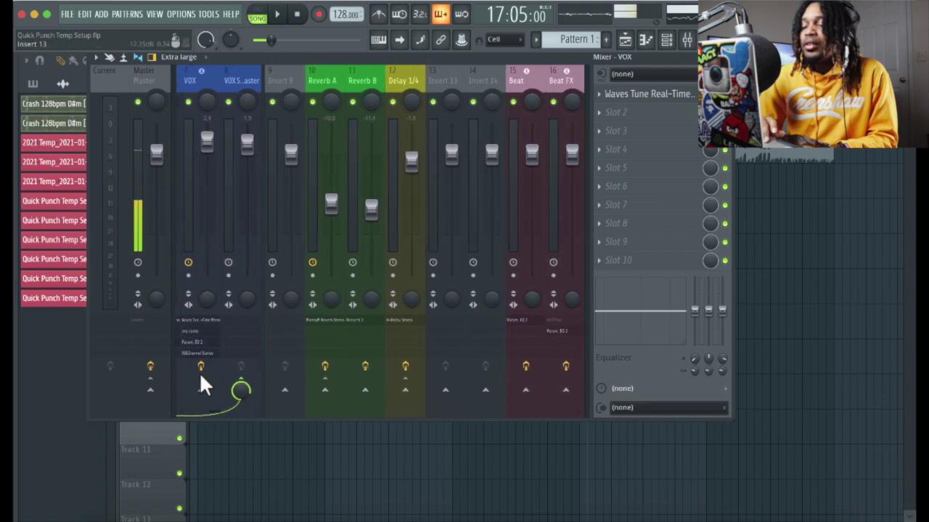
drag(213, 412, 181, 412)
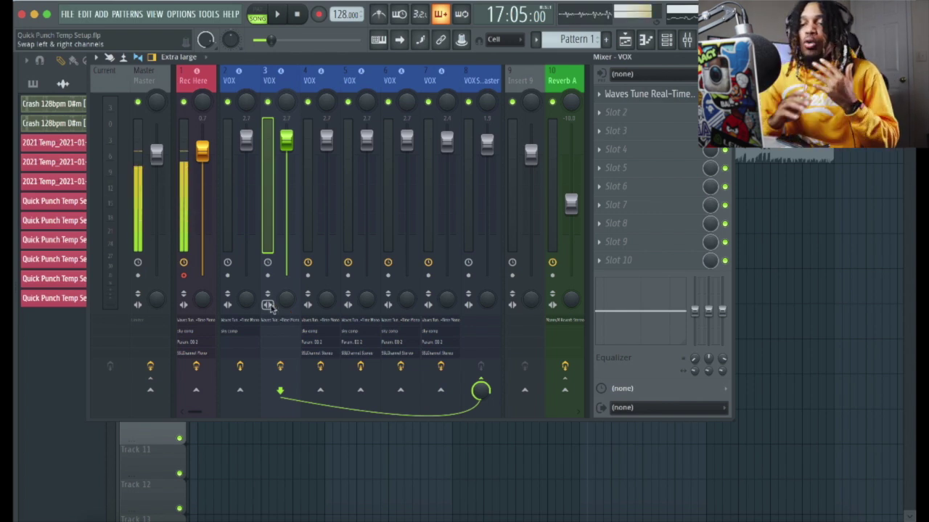
click(193, 84)
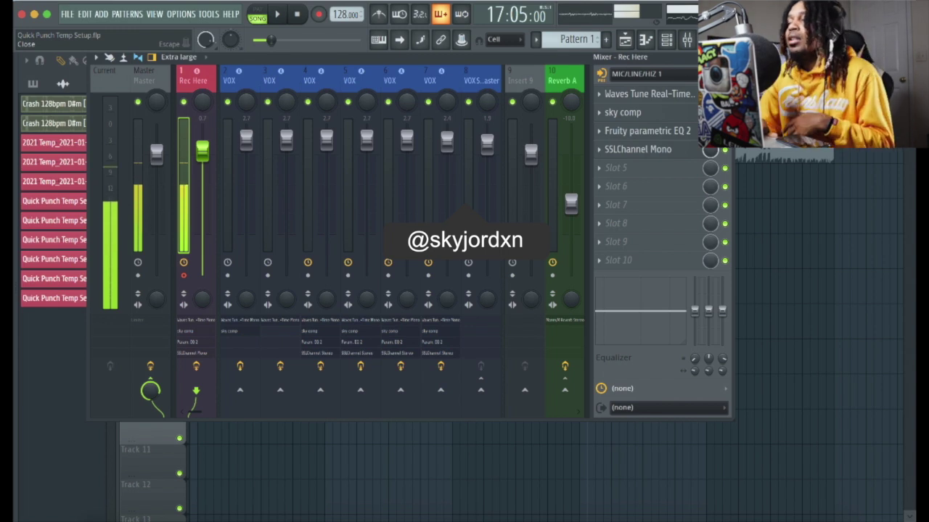
key(Escape)
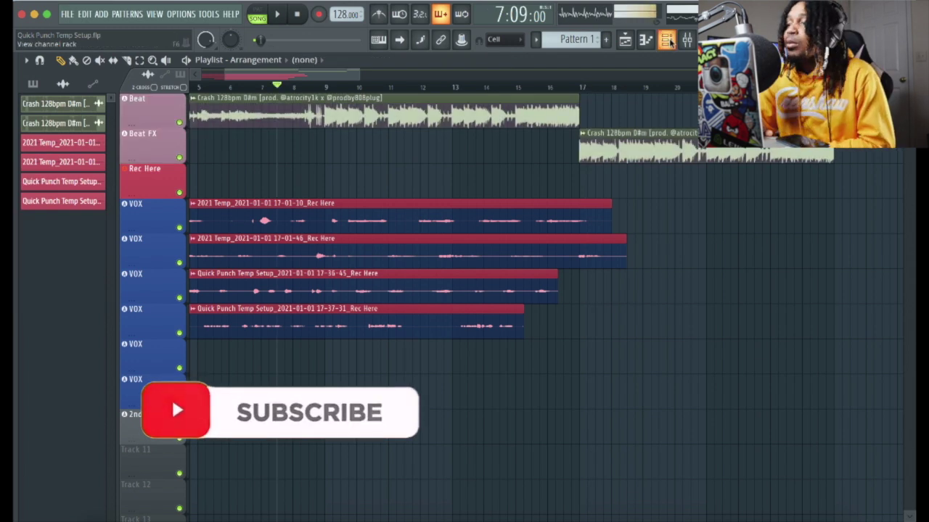
Reopen the mixer and toggle the third VOX track's sends to Reverb A and Delay 1/4
click(670, 42)
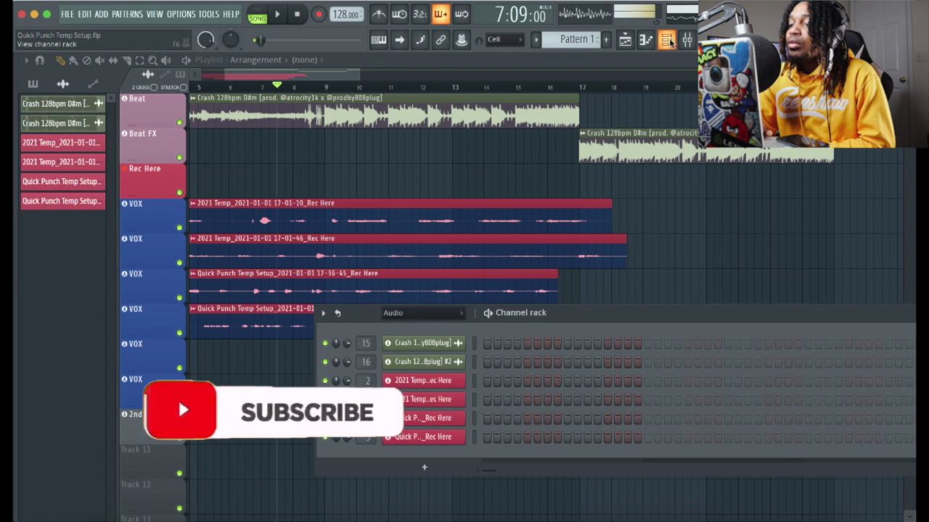
click(683, 43)
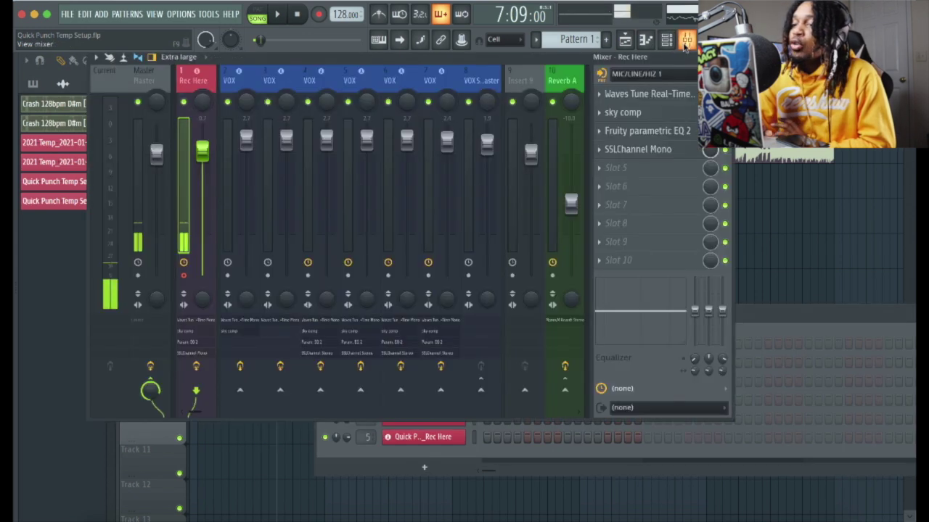
click(319, 79)
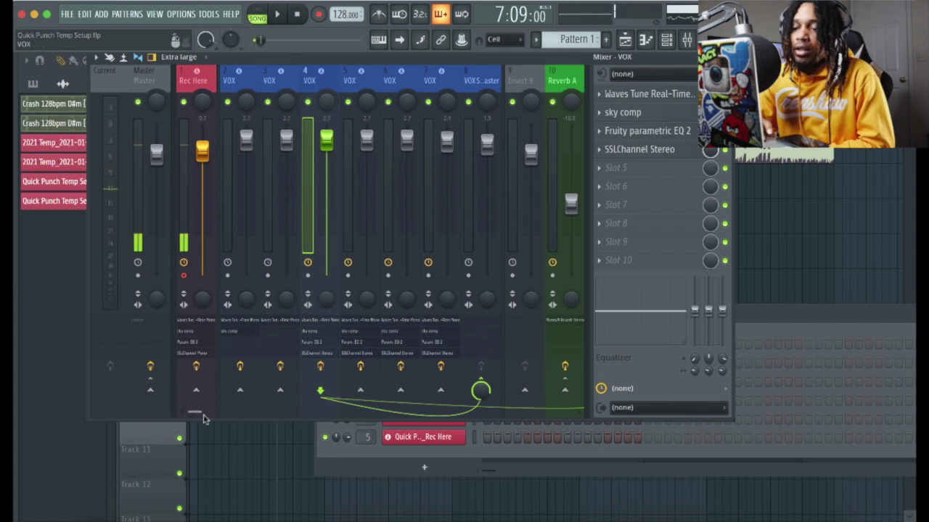
drag(194, 413, 201, 415)
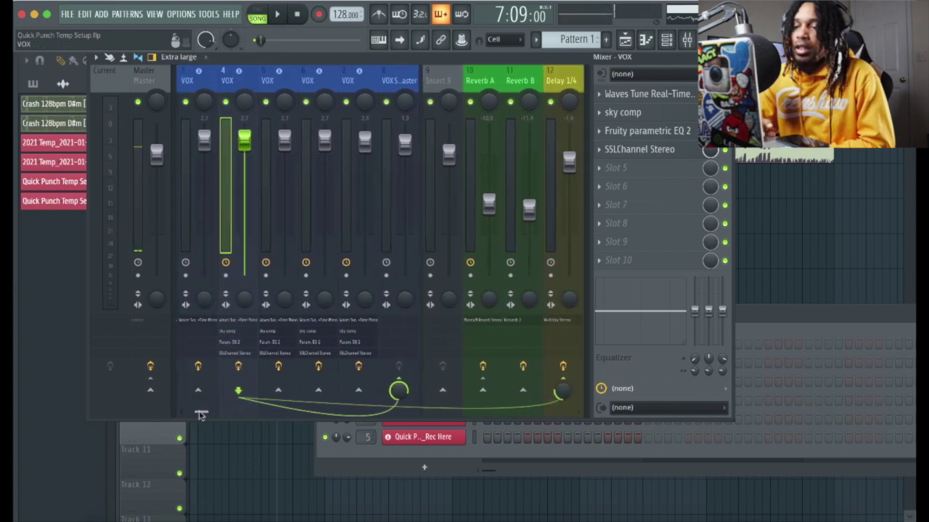
click(483, 391)
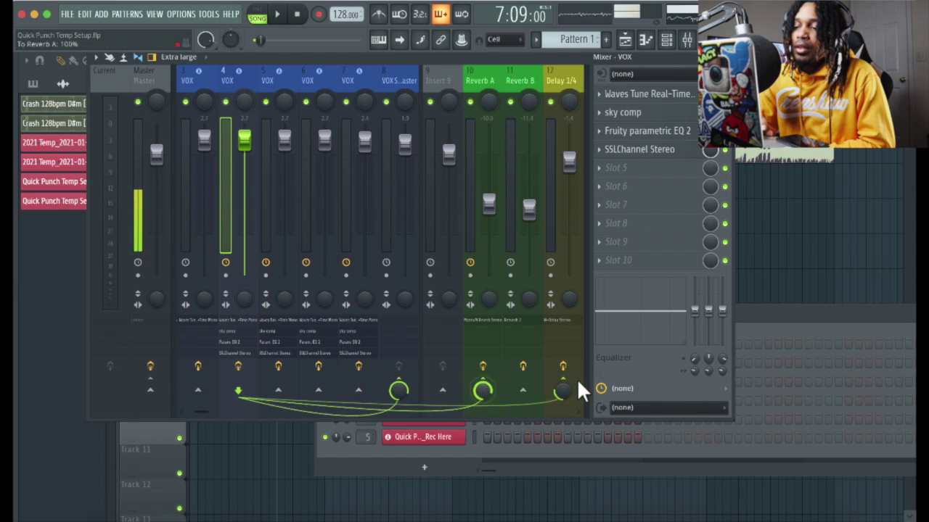
click(562, 390)
click(483, 390)
Check the routing of the remaining VOX mixer tracks and try toggling the fifth VOX track's send to Reverb A
click(275, 80)
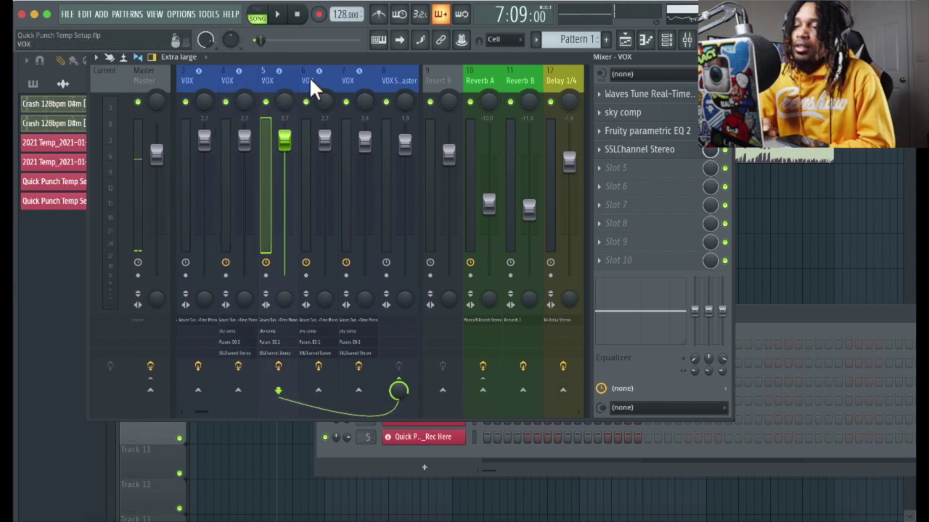
click(318, 76)
click(342, 76)
click(314, 81)
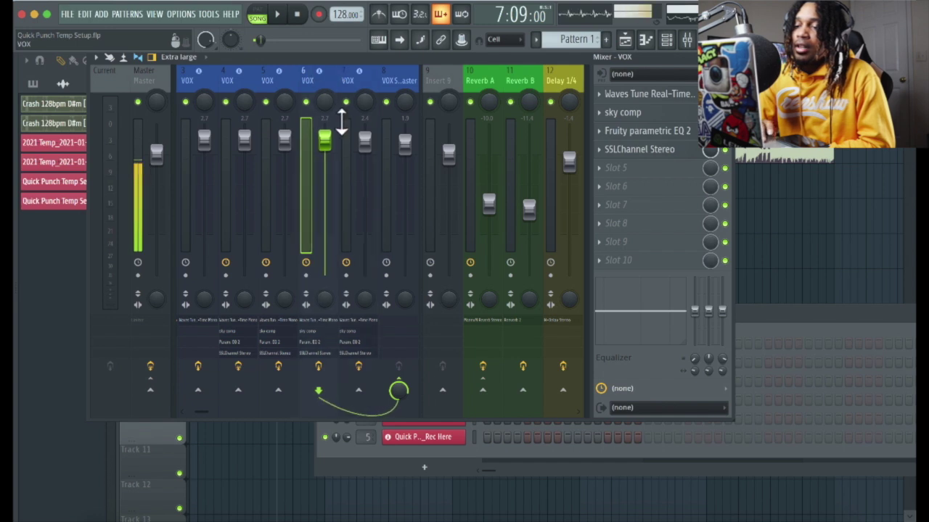
click(487, 390)
click(486, 386)
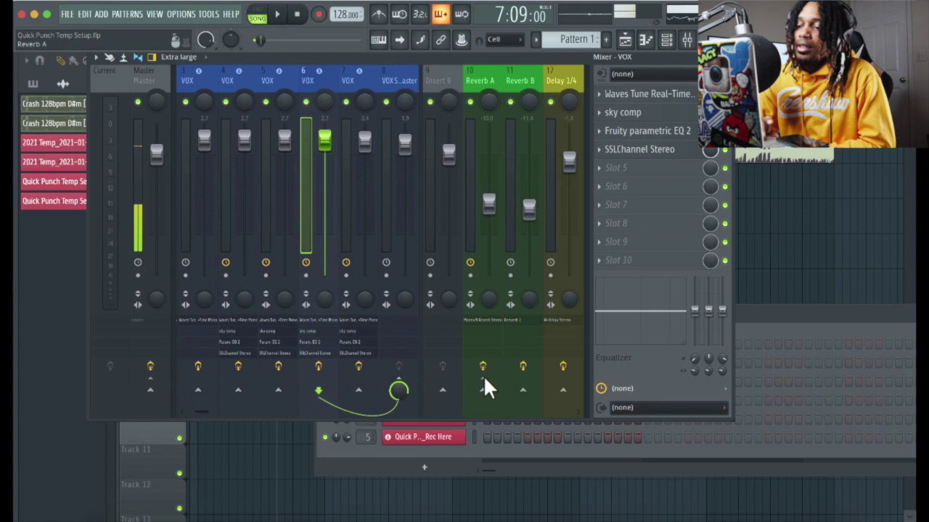
click(483, 380)
click(483, 380)
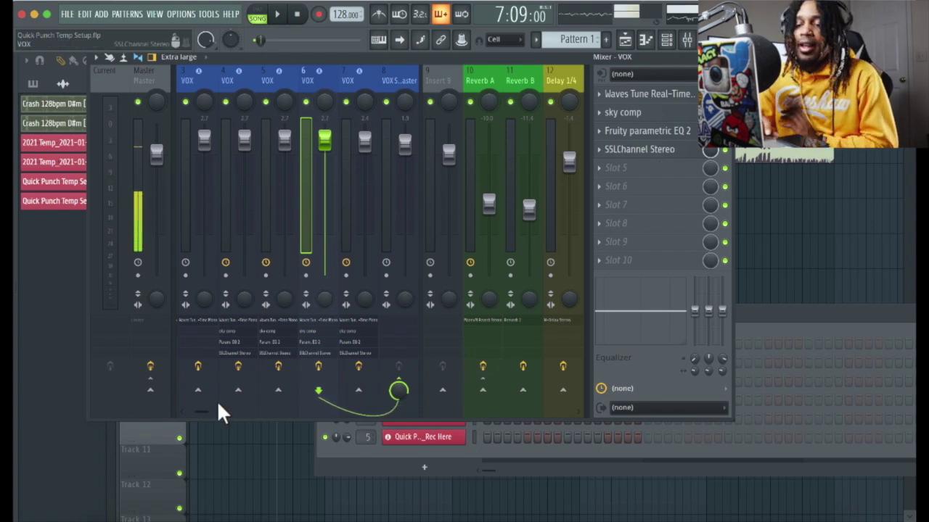
drag(206, 411, 192, 412)
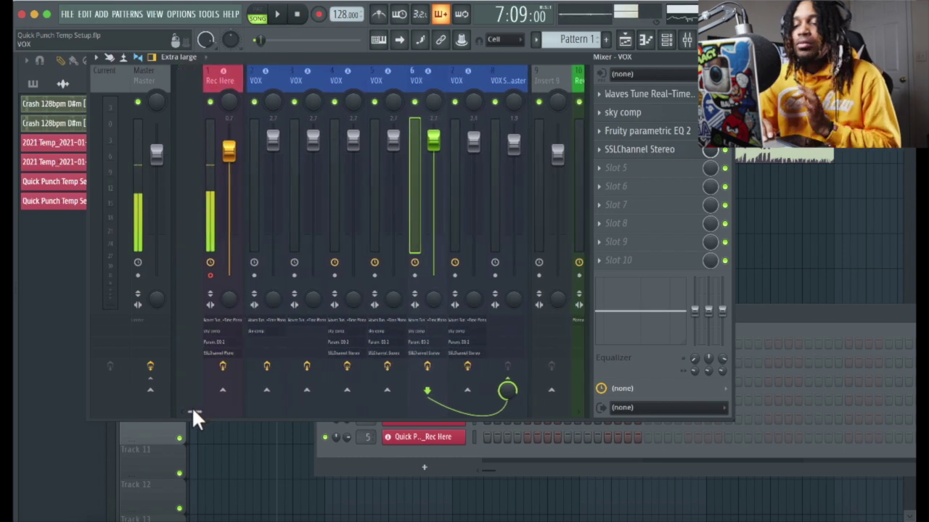
scroll(191, 411, right, 1)
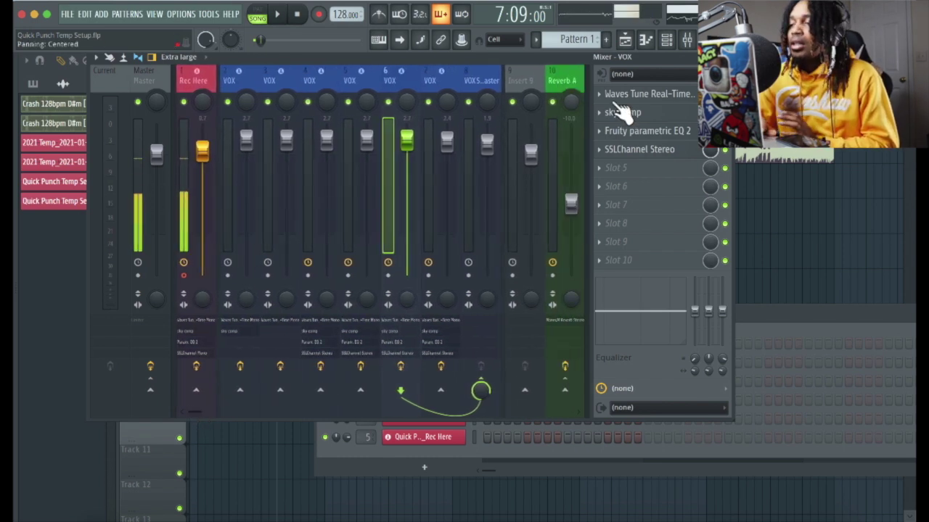